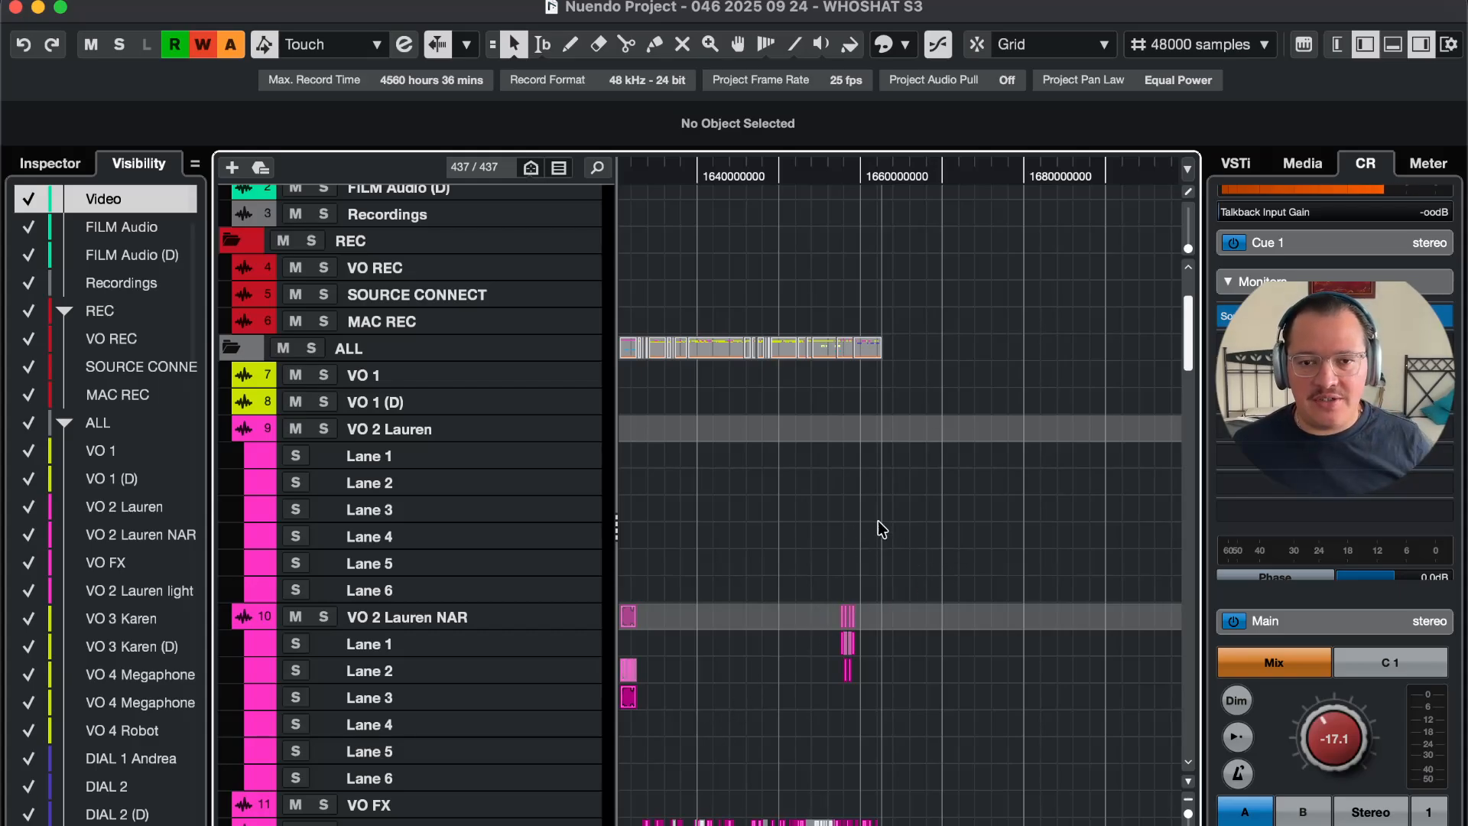
Step: Select, zoom to and enlarge the narration events on the VO 2 Lauren NAR track in Nuendo
{"action": "scroll", "coordinate": [910, 551], "scroll_direction": "left", "scroll_amount": 2}
{"action": "scroll", "coordinate": [929, 539], "scroll_direction": "down", "scroll_amount": 2}
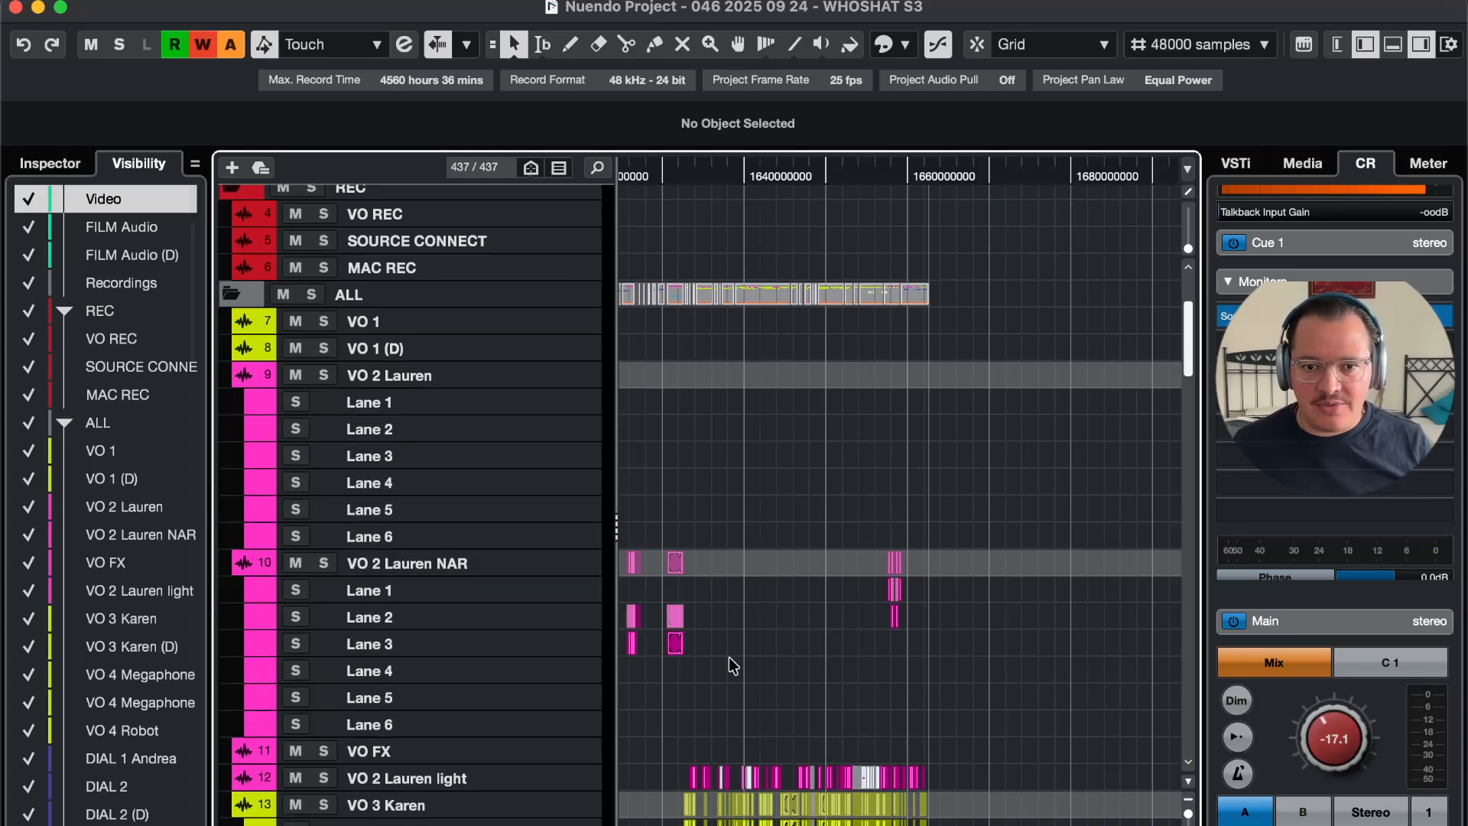
{"action": "left_click_drag", "start_coordinate": [729, 658], "coordinate": [670, 628]}
{"action": "key", "text": "l"}
{"action": "key", "text": "h"}
{"action": "key", "text": "h"}
{"action": "key", "text": "h"}
{"action": "key", "text": "h"}
{"action": "key", "text": "h"}
{"action": "key", "text": "h"}
{"action": "left_click", "coordinate": [976, 620], "text": "shift"}
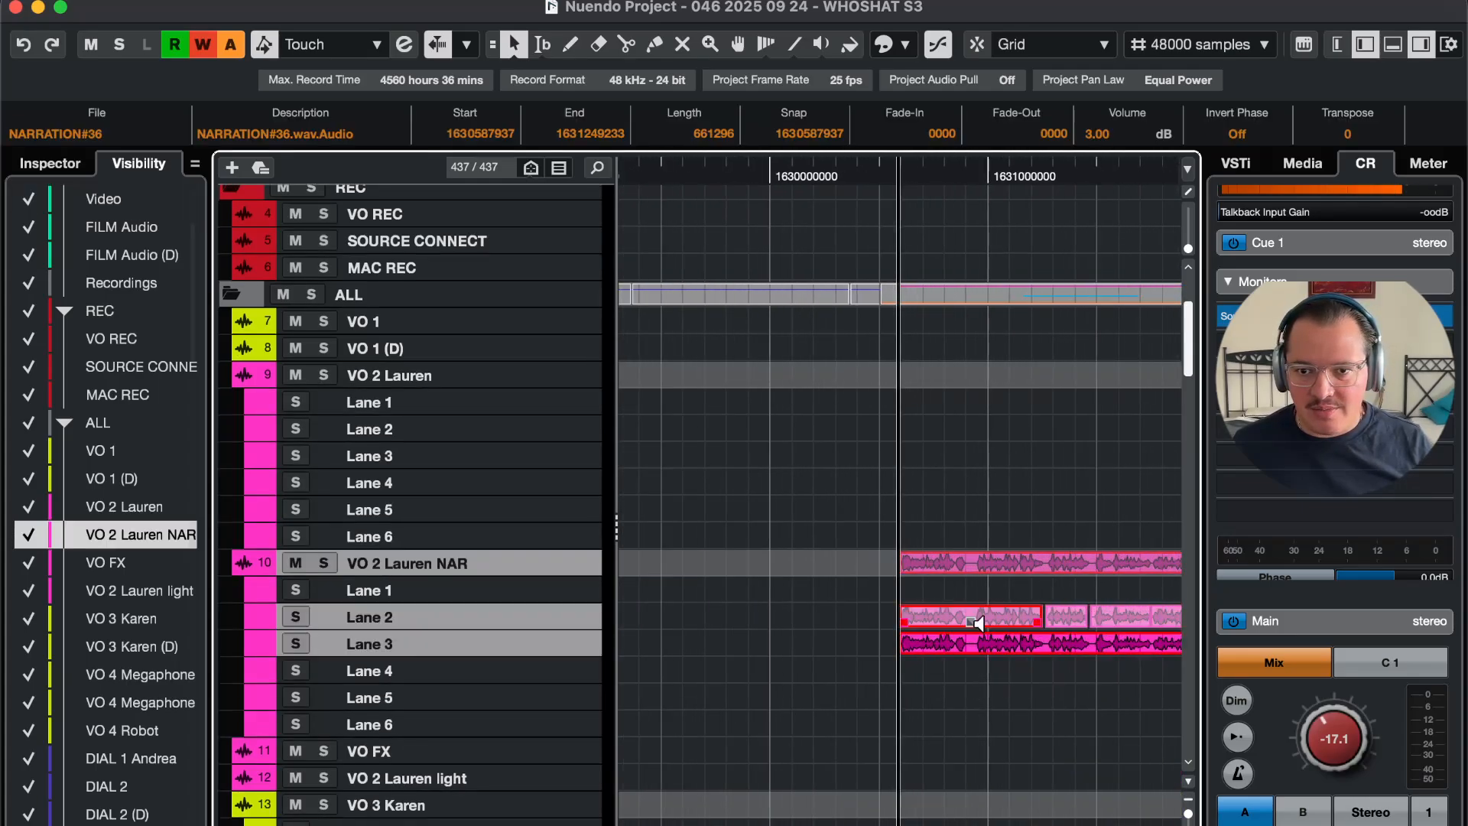
{"action": "key", "text": "z"}
{"action": "key", "text": "h"}
{"action": "key", "text": "h"}
{"action": "key", "text": "h"}
{"action": "scroll", "coordinate": [957, 612], "scroll_direction": "right", "scroll_amount": 3}
{"action": "scroll", "coordinate": [958, 611], "scroll_direction": "down", "scroll_amount": 3}
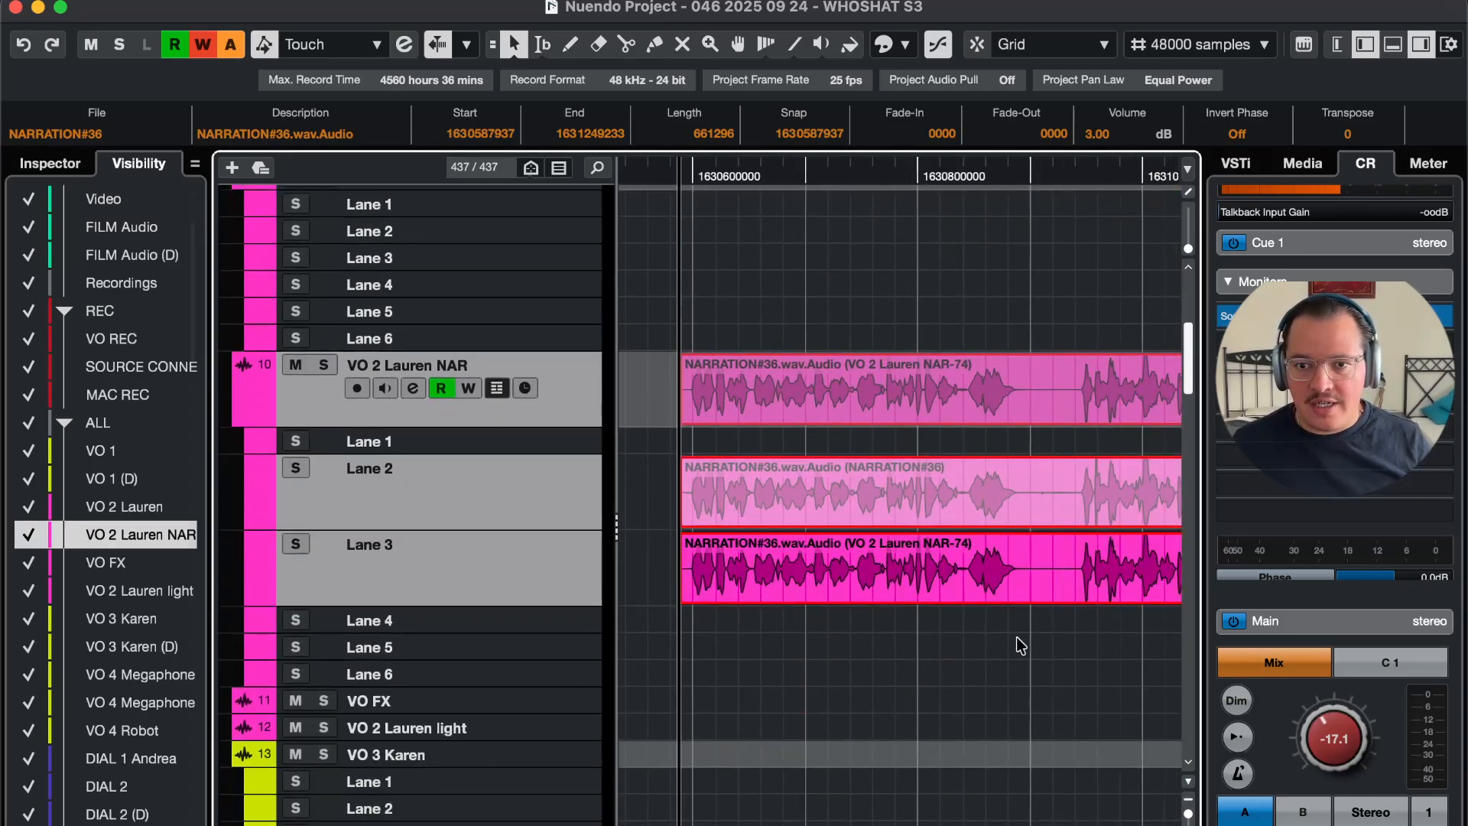
Step: Select only the Lane 3 event and send it to iZotope RX through Direct Offline Processing
{"action": "left_click", "coordinate": [1016, 636]}
{"action": "left_click", "coordinate": [986, 584]}
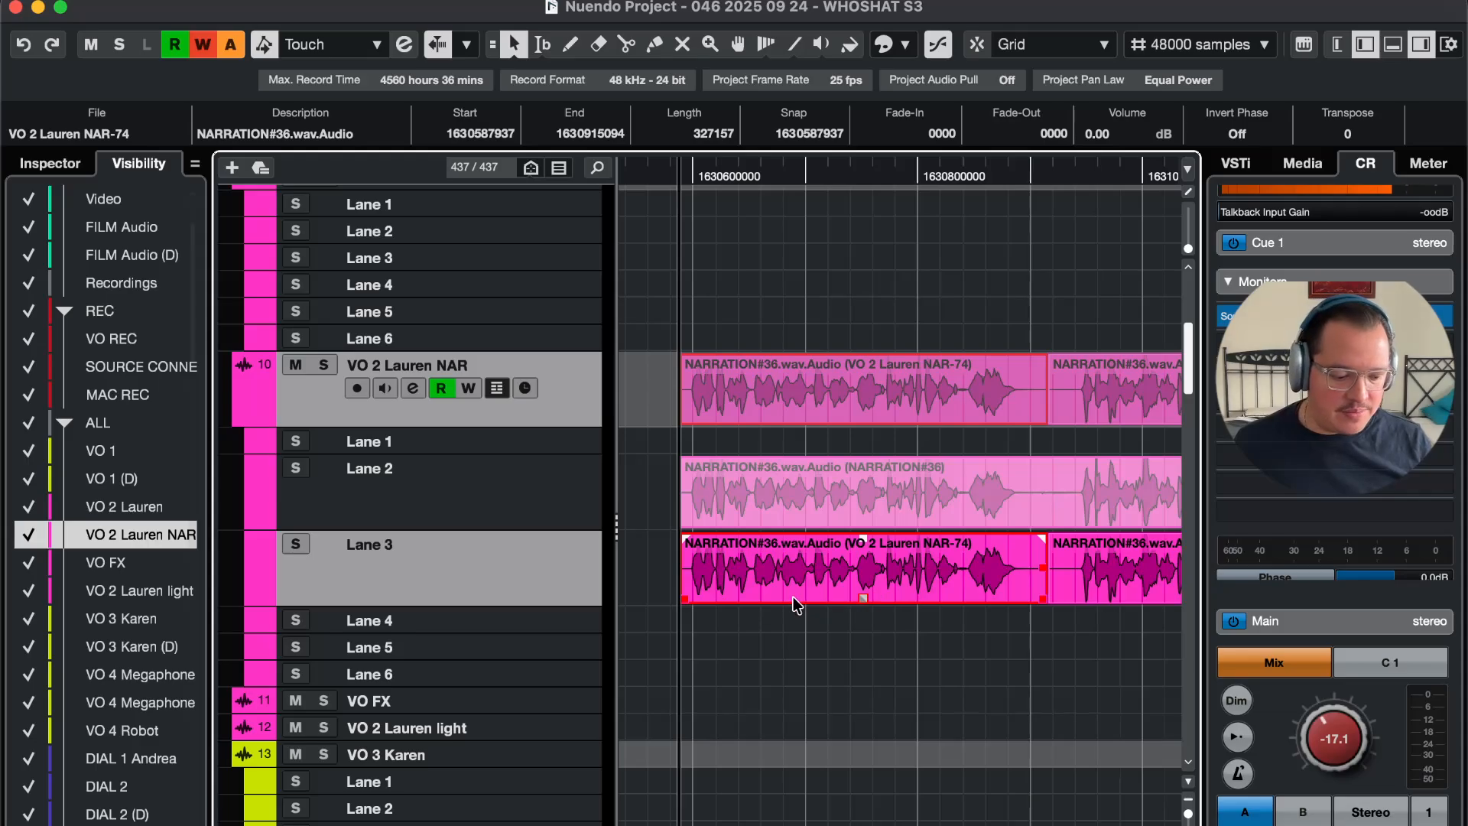
{"action": "key", "text": "F7"}
{"action": "left_click", "coordinate": [443, 532]}
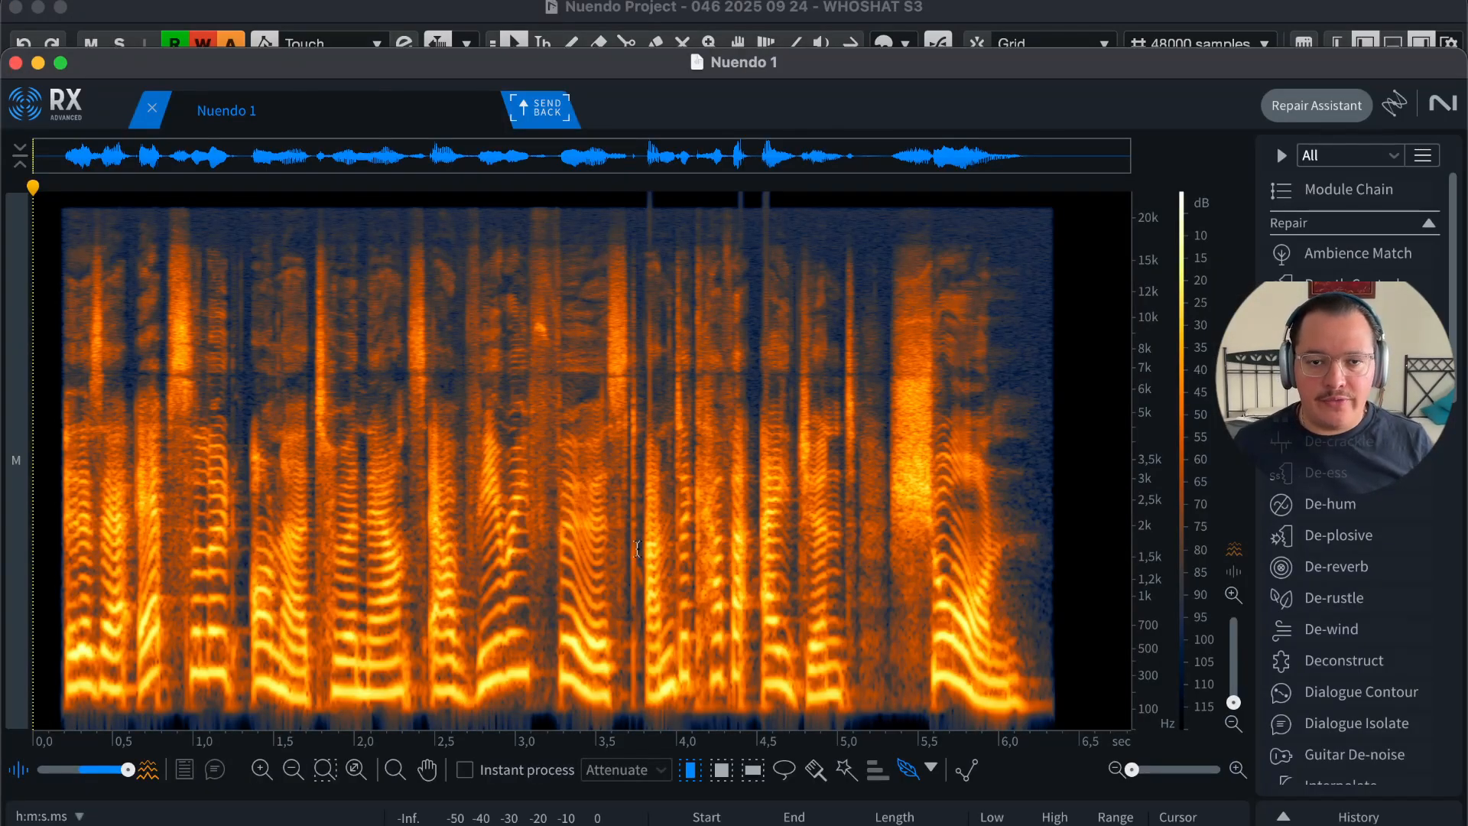
{"action": "left_click", "coordinate": [562, 490]}
{"action": "left_click", "coordinate": [428, 520]}
{"action": "left_click", "coordinate": [255, 525]}
{"action": "left_click", "coordinate": [175, 526]}
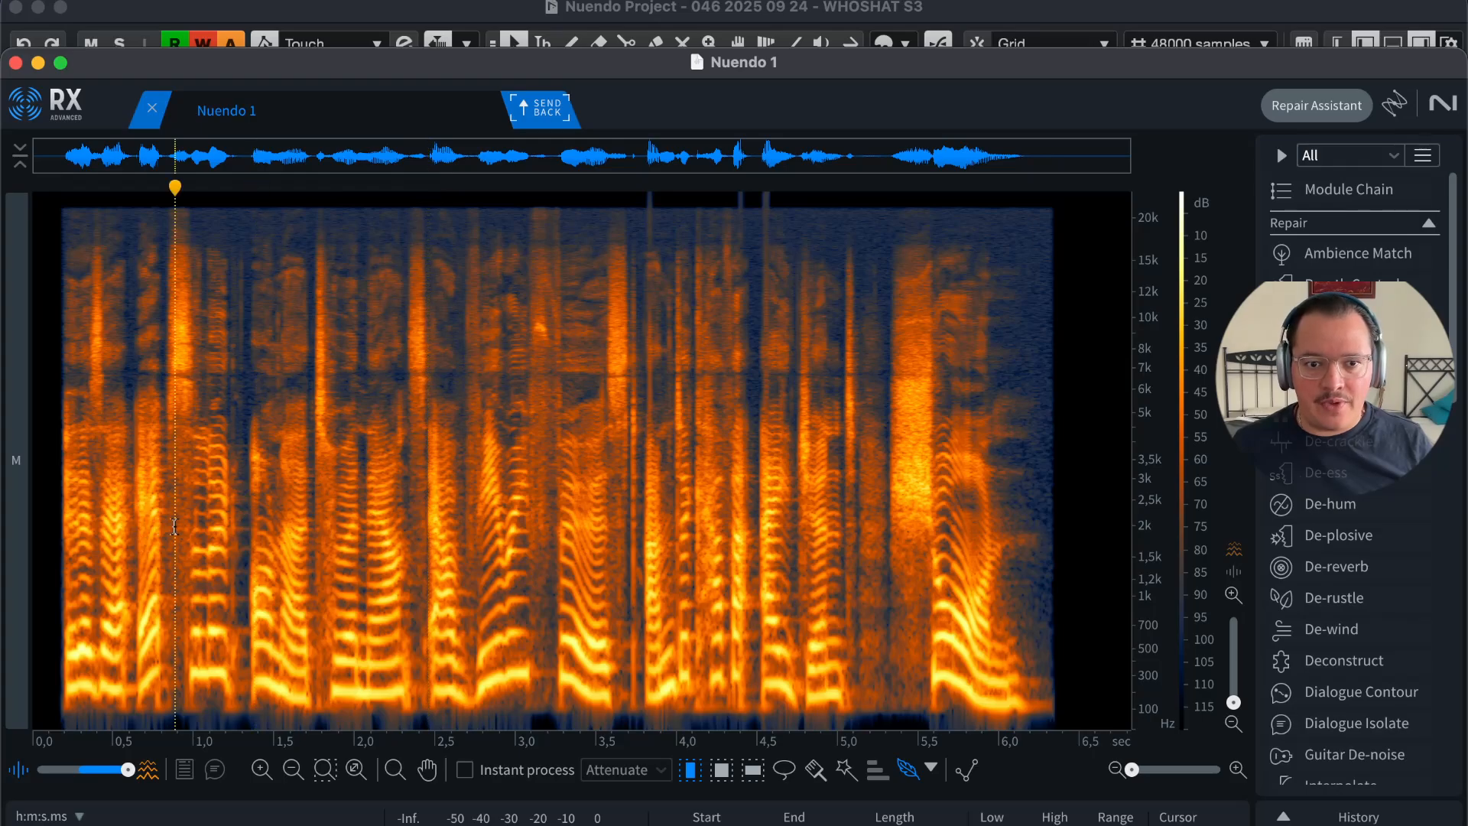
{"action": "left_click", "coordinate": [371, 561]}
{"action": "left_click", "coordinate": [697, 547]}
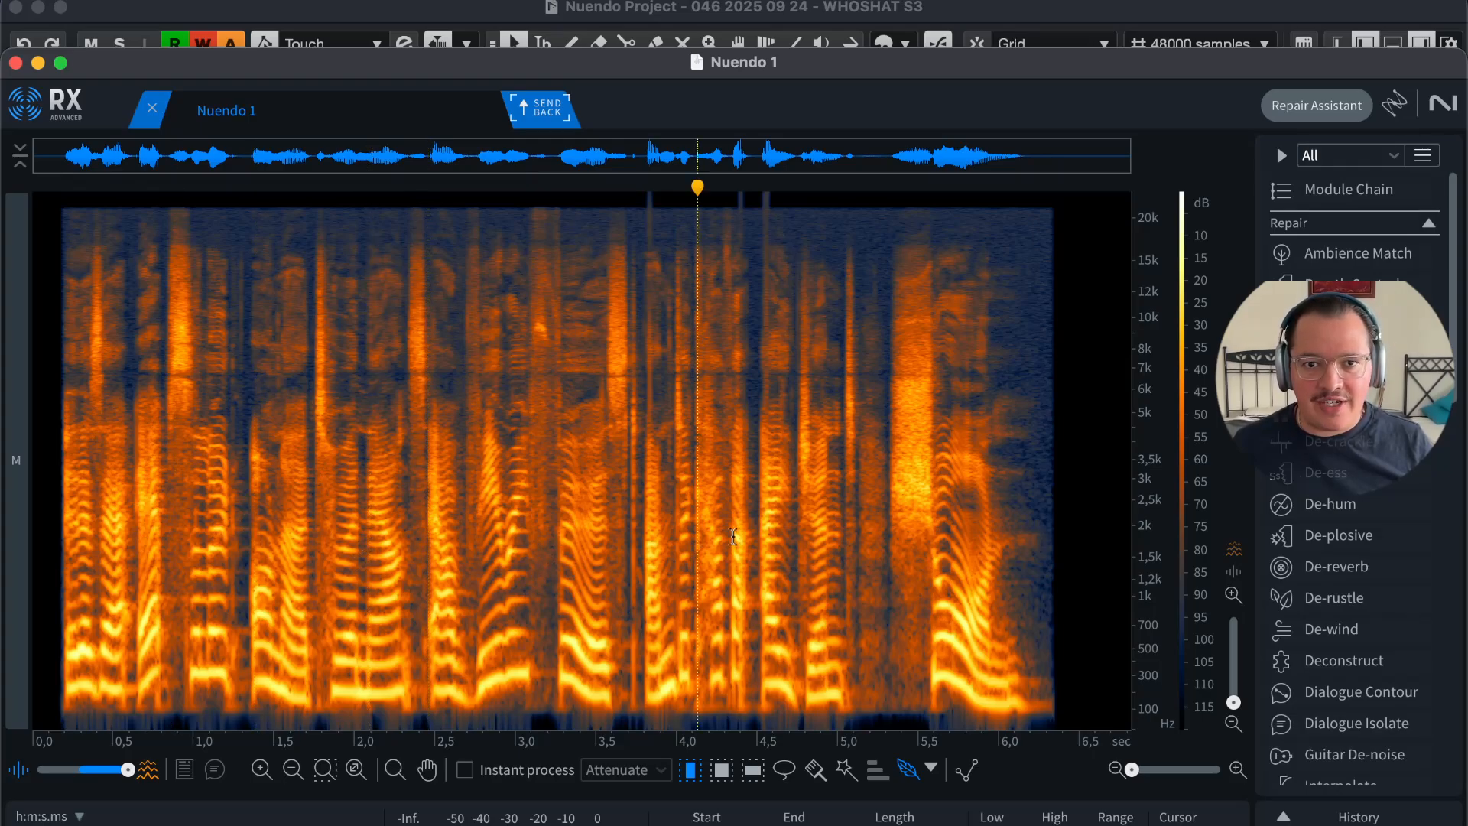
{"action": "left_click", "coordinate": [879, 539]}
{"action": "left_click", "coordinate": [1014, 530]}
{"action": "left_click_drag", "start_coordinate": [1054, 519], "coordinate": [76, 486]}
{"action": "left_click", "coordinate": [395, 523]}
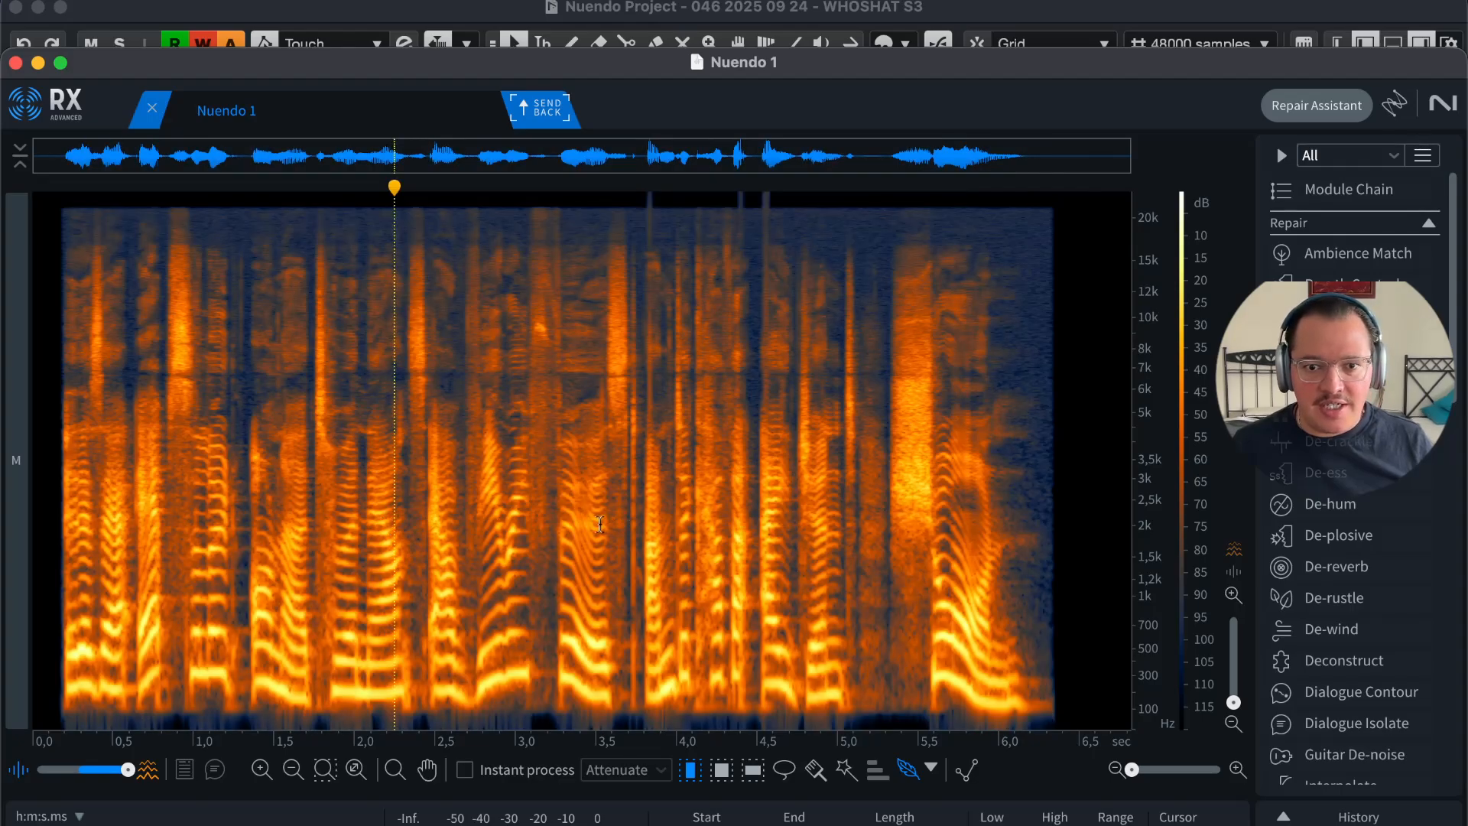
{"action": "left_click", "coordinate": [703, 547]}
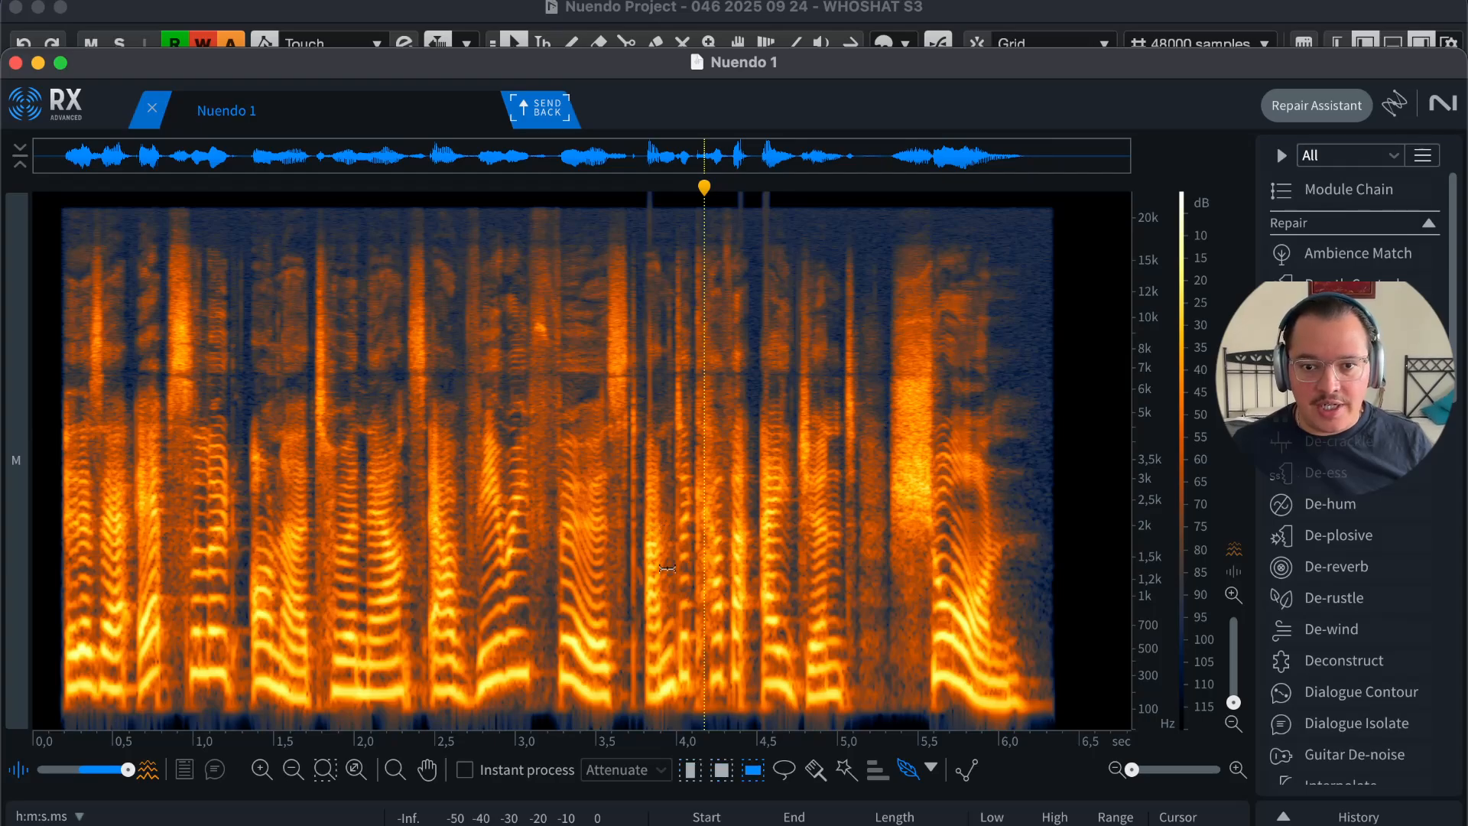
{"action": "left_click", "coordinate": [784, 770]}
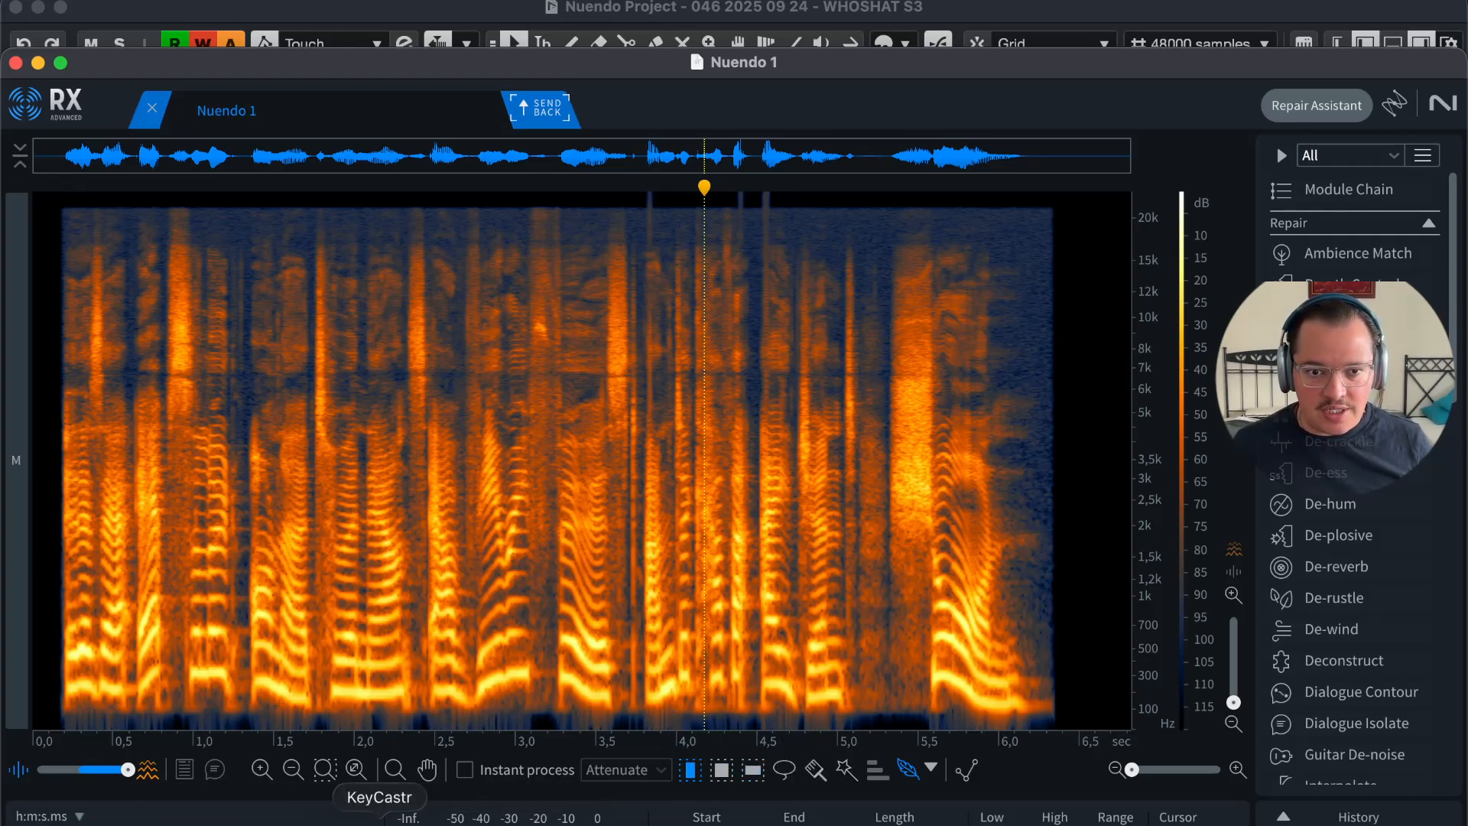
{"action": "left_click", "coordinate": [380, 825]}
{"action": "left_click_drag", "start_coordinate": [1032, 542], "coordinate": [1175, 107]}
{"action": "left_click", "coordinate": [530, 181]}
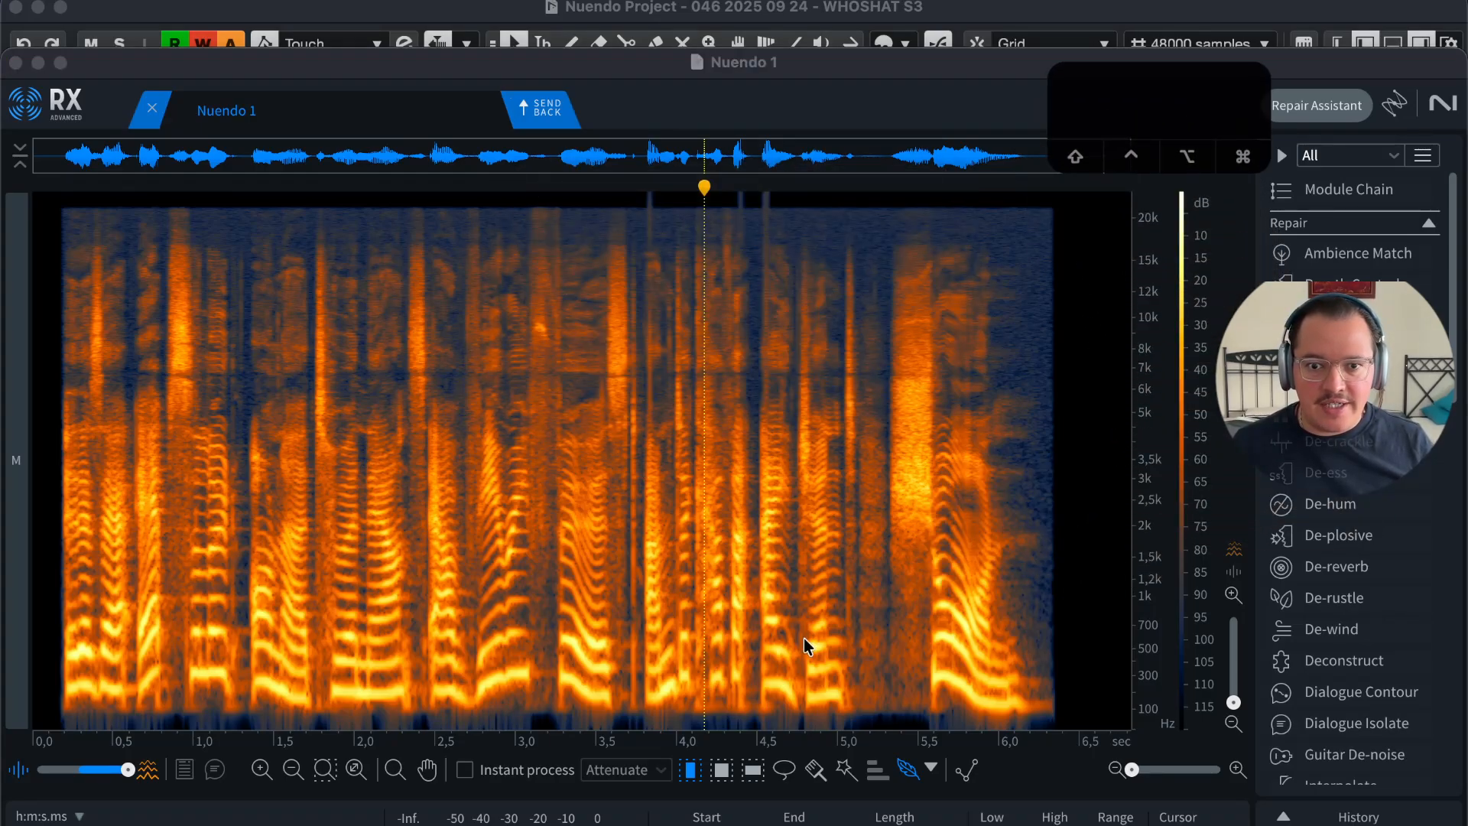
{"action": "left_click", "coordinate": [804, 638]}
{"action": "key", "text": "1"}
{"action": "key", "text": "2"}
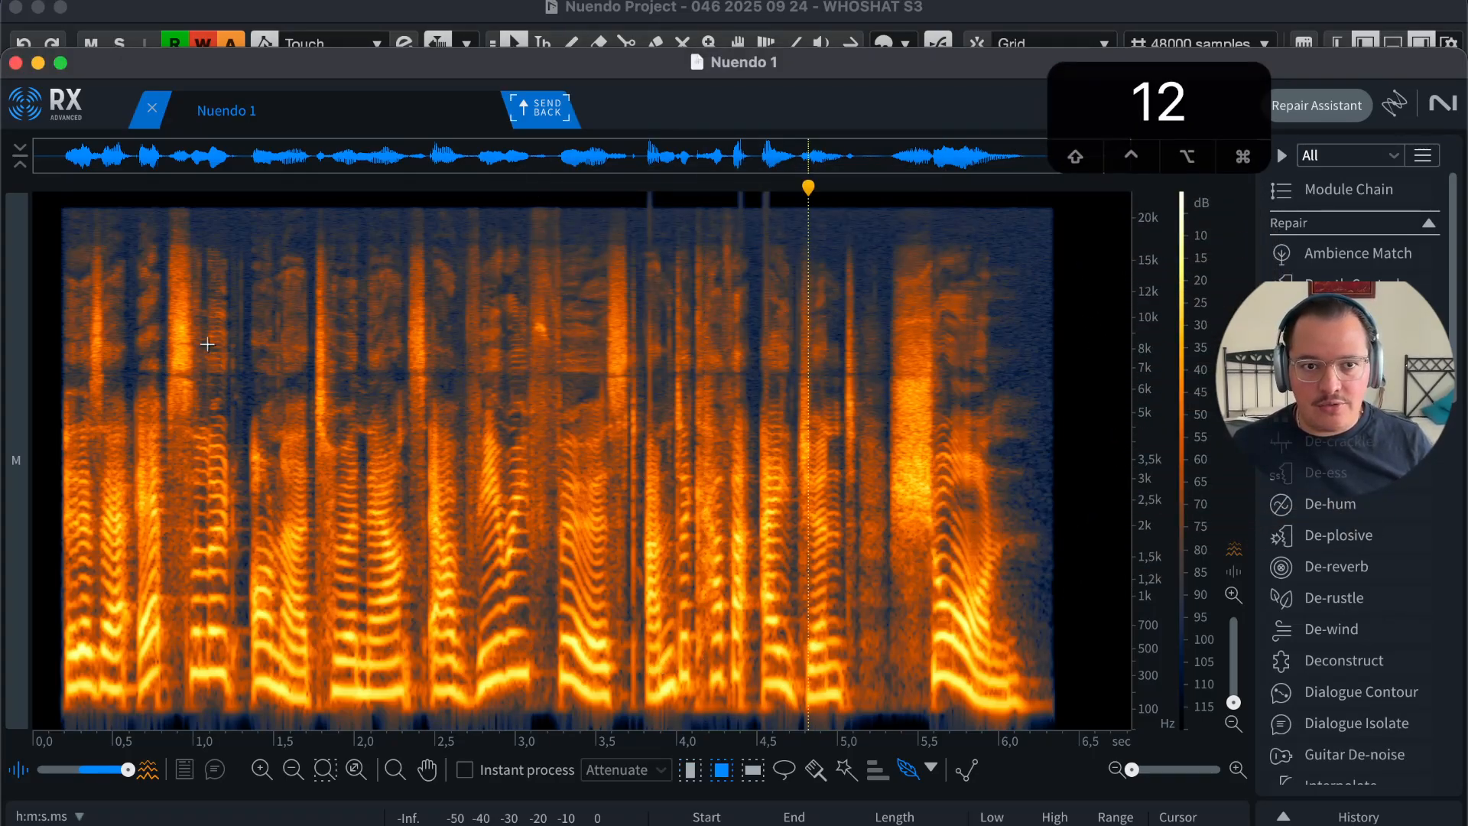
{"action": "left_click_drag", "start_coordinate": [202, 329], "coordinate": [625, 672]}
{"action": "left_click_drag", "start_coordinate": [776, 543], "coordinate": [337, 380]}
{"action": "left_click_drag", "start_coordinate": [642, 298], "coordinate": [205, 534]}
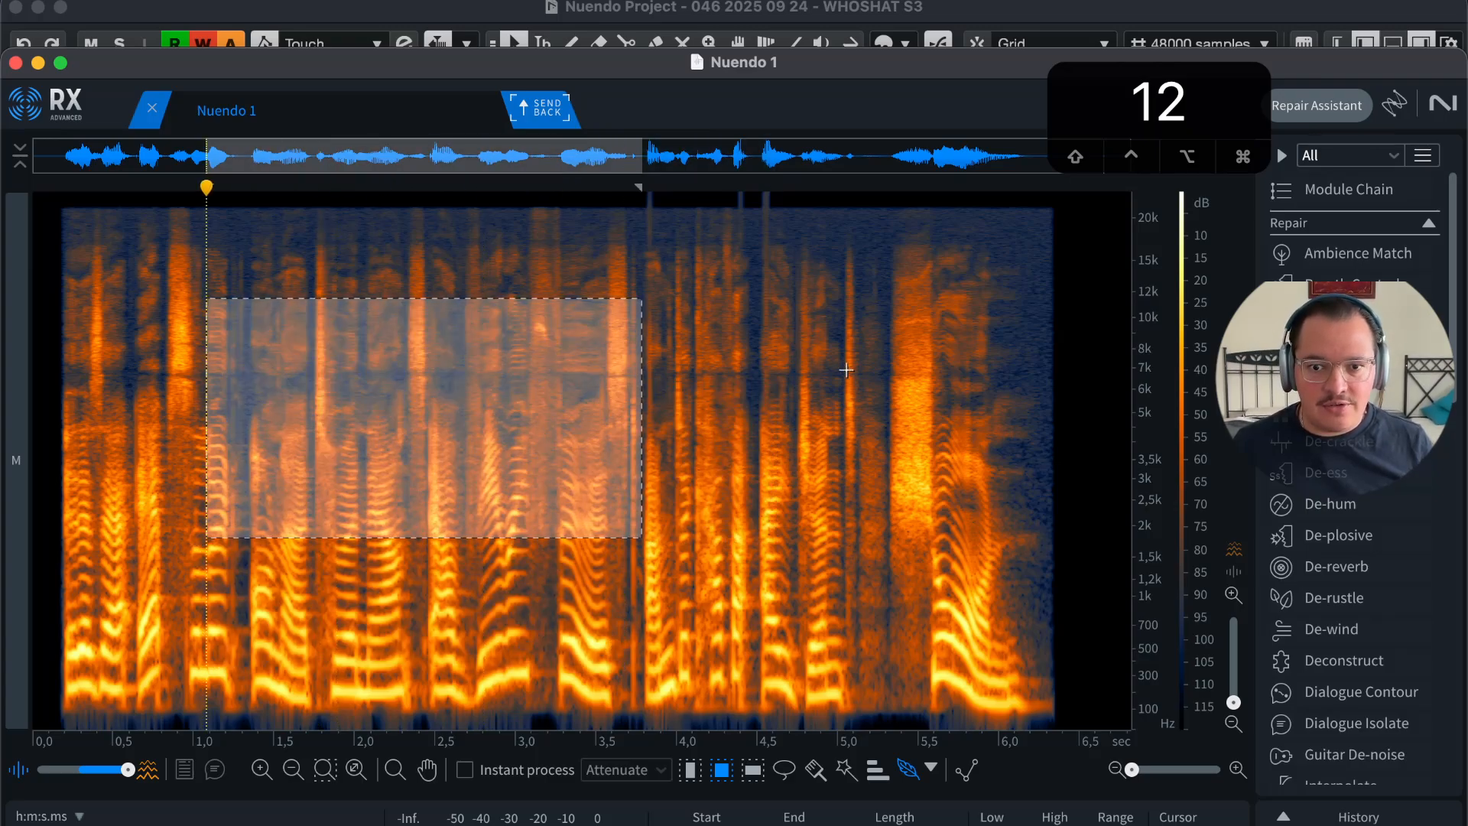
{"action": "left_click_drag", "start_coordinate": [810, 393], "coordinate": [552, 519]}
{"action": "key", "text": "3"}
{"action": "left_click_drag", "start_coordinate": [389, 441], "coordinate": [455, 639]}
{"action": "left_click_drag", "start_coordinate": [501, 363], "coordinate": [518, 514]}
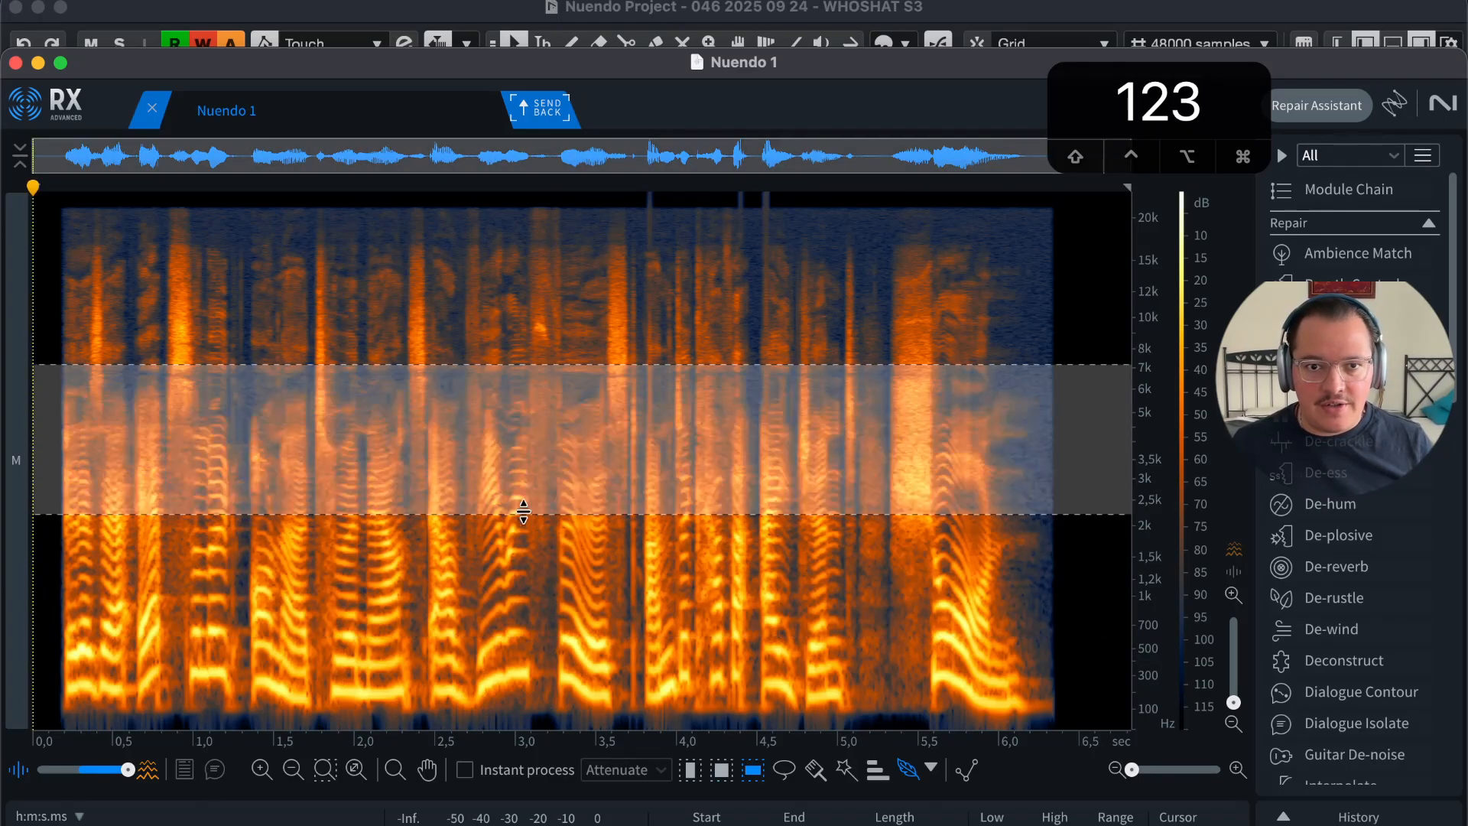
{"action": "left_click_drag", "start_coordinate": [535, 628], "coordinate": [525, 457]}
{"action": "mouse_move", "coordinate": [572, 344]}
{"action": "left_mouse_down"}
{"action": "mouse_move", "coordinate": [572, 417]}
{"action": "mouse_move", "coordinate": [734, 457]}
{"action": "left_mouse_up"}
{"action": "key", "text": "4"}
{"action": "key", "text": "5"}
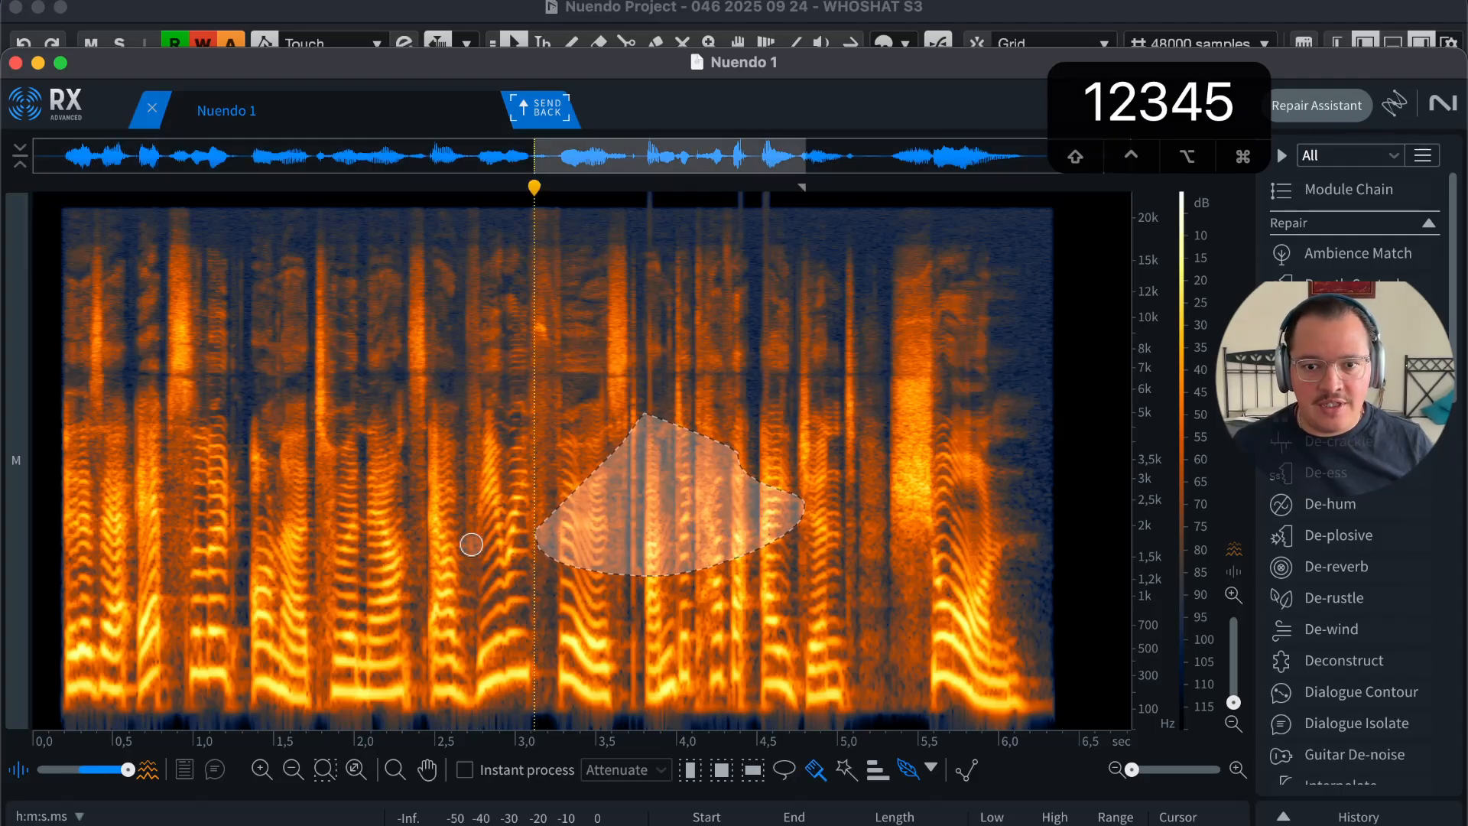
{"action": "left_click_drag", "start_coordinate": [398, 482], "coordinate": [379, 604]}
{"action": "mouse_move", "coordinate": [123, 478]}
{"action": "left_mouse_down"}
{"action": "mouse_move", "coordinate": [183, 459]}
{"action": "mouse_move", "coordinate": [937, 562]}
{"action": "mouse_move", "coordinate": [634, 612]}
{"action": "mouse_move", "coordinate": [744, 413]}
{"action": "mouse_move", "coordinate": [765, 458]}
{"action": "mouse_move", "coordinate": [673, 520]}
{"action": "left_mouse_up"}
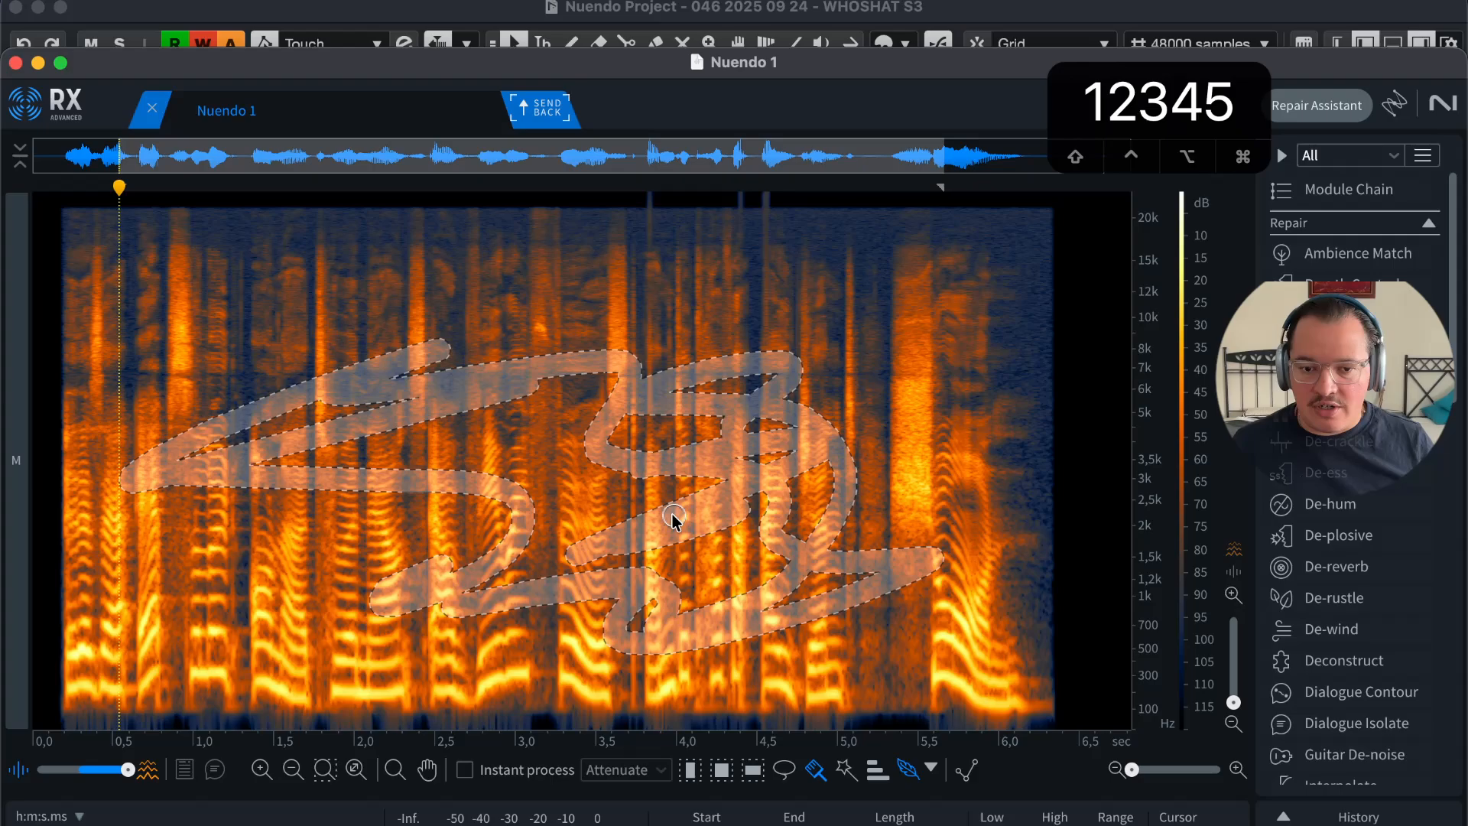
{"action": "key", "text": "6"}
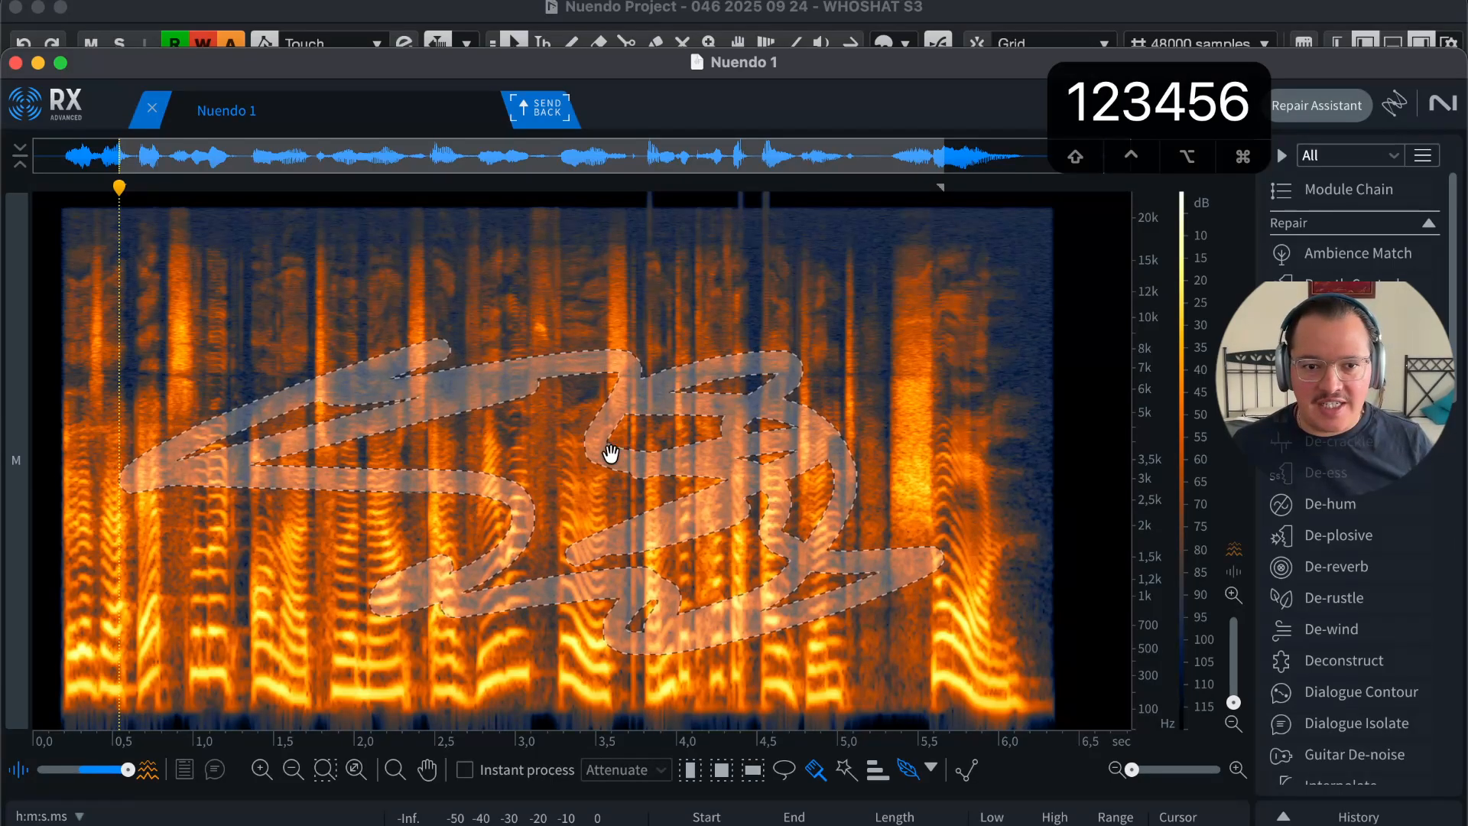
{"action": "key", "text": "1"}
{"action": "left_click", "coordinate": [505, 502]}
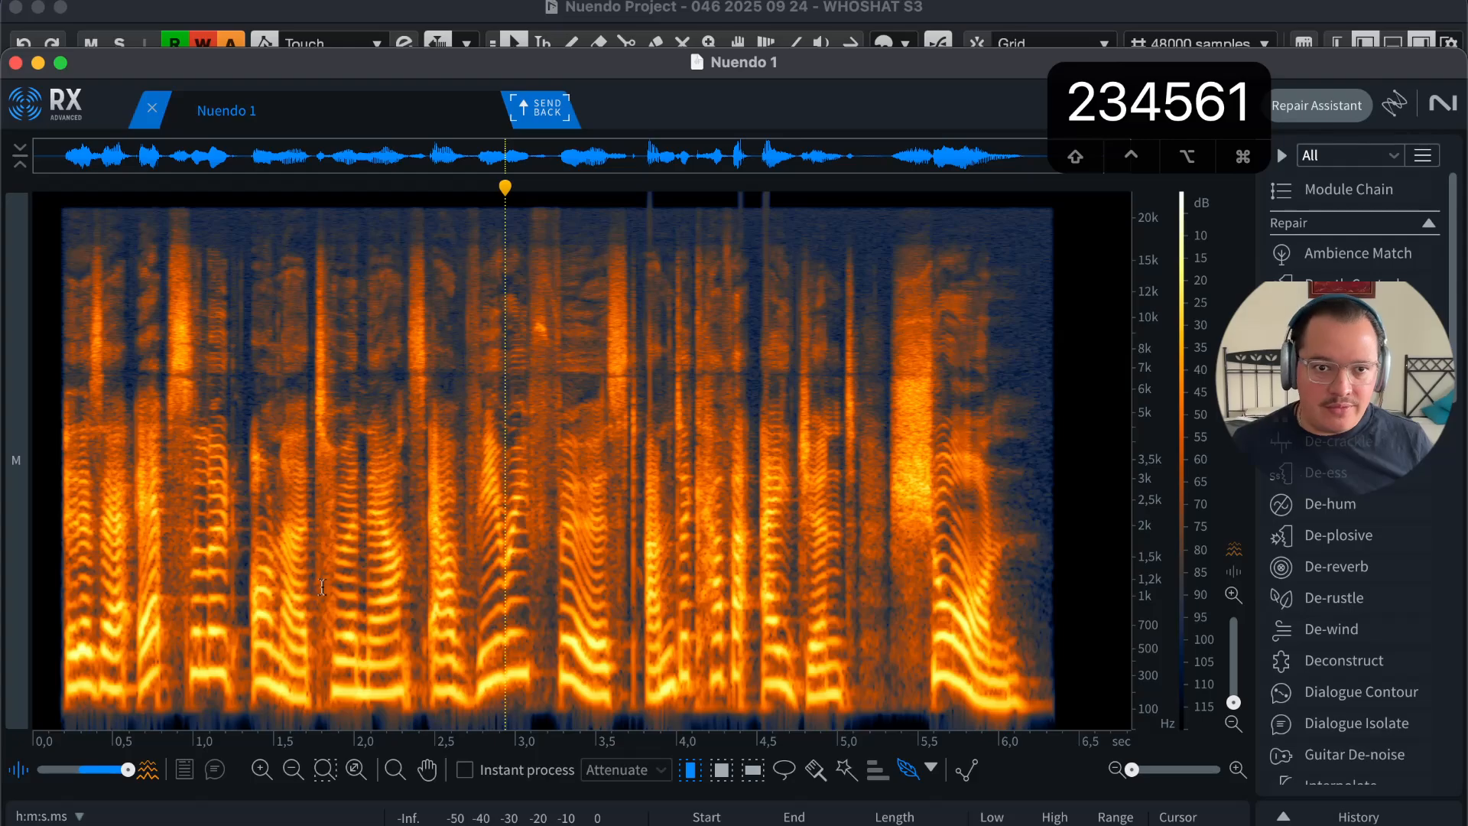
{"action": "left_click", "coordinate": [271, 575]}
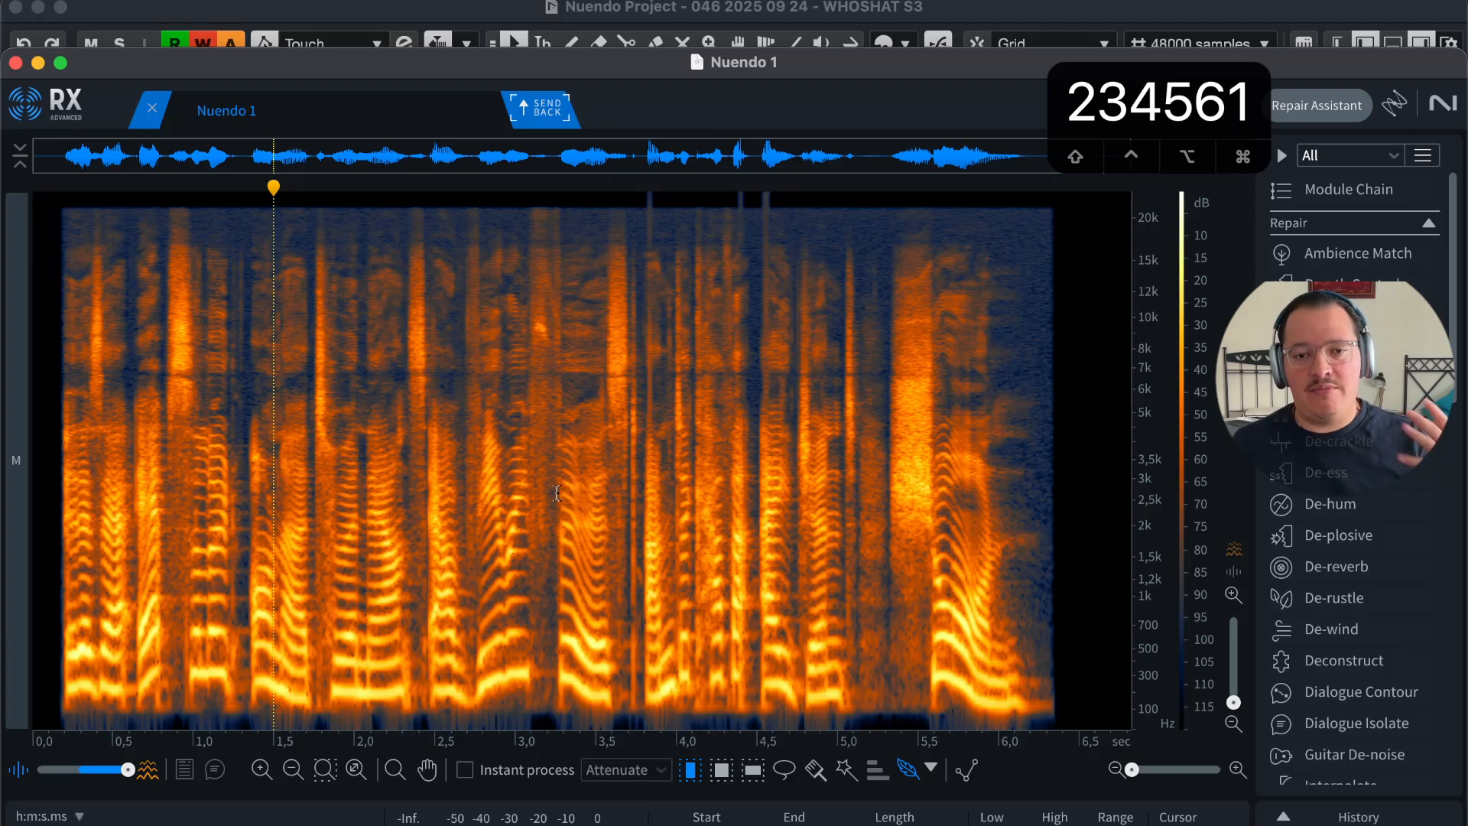
{"action": "left_click", "coordinate": [492, 547]}
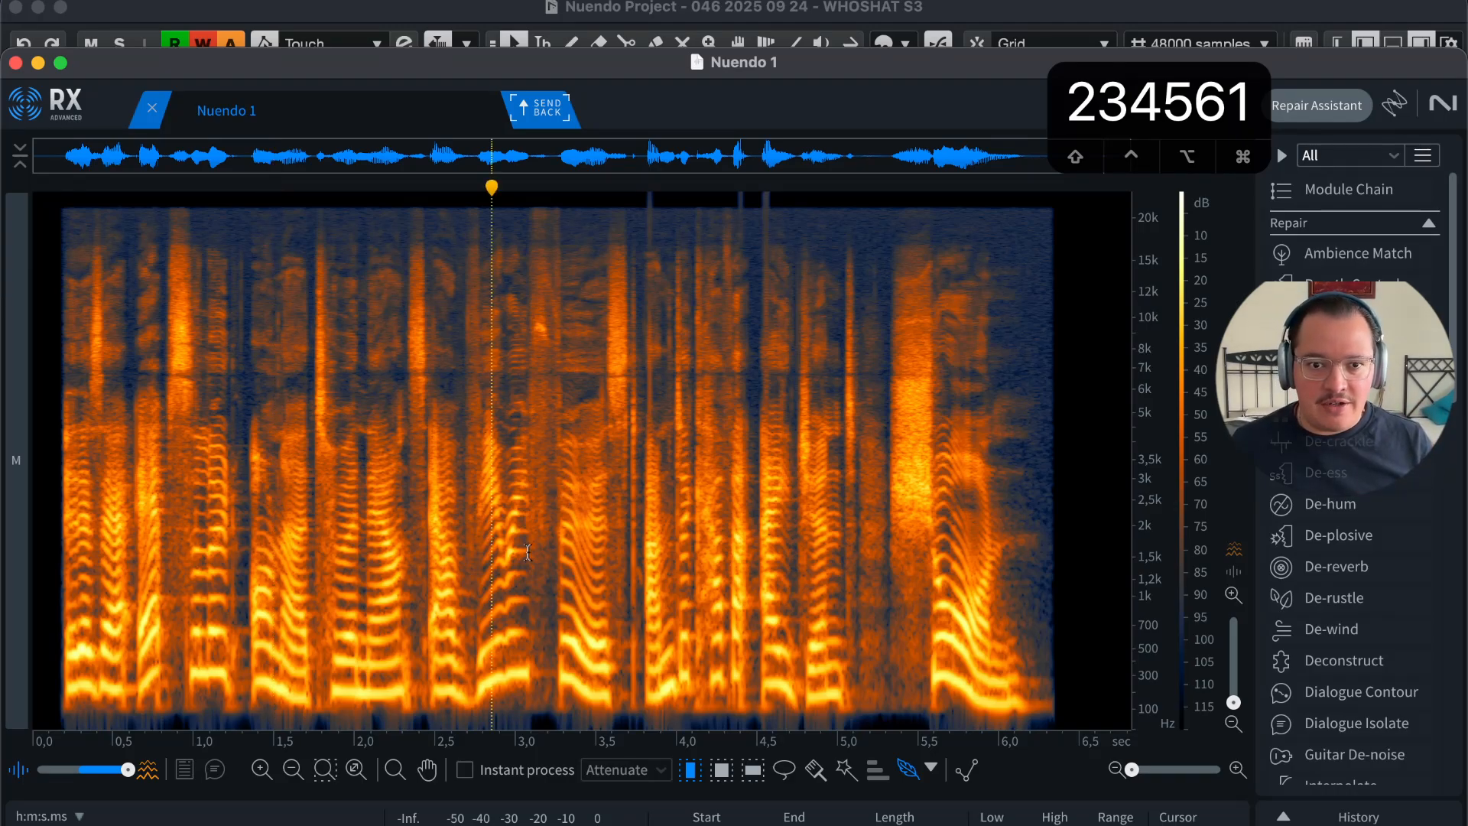
{"action": "key", "text": "r"}
{"action": "key", "text": "r"}
{"action": "key", "text": "r"}
{"action": "key", "text": "r"}
{"action": "key", "text": "r"}
{"action": "key", "text": "r"}
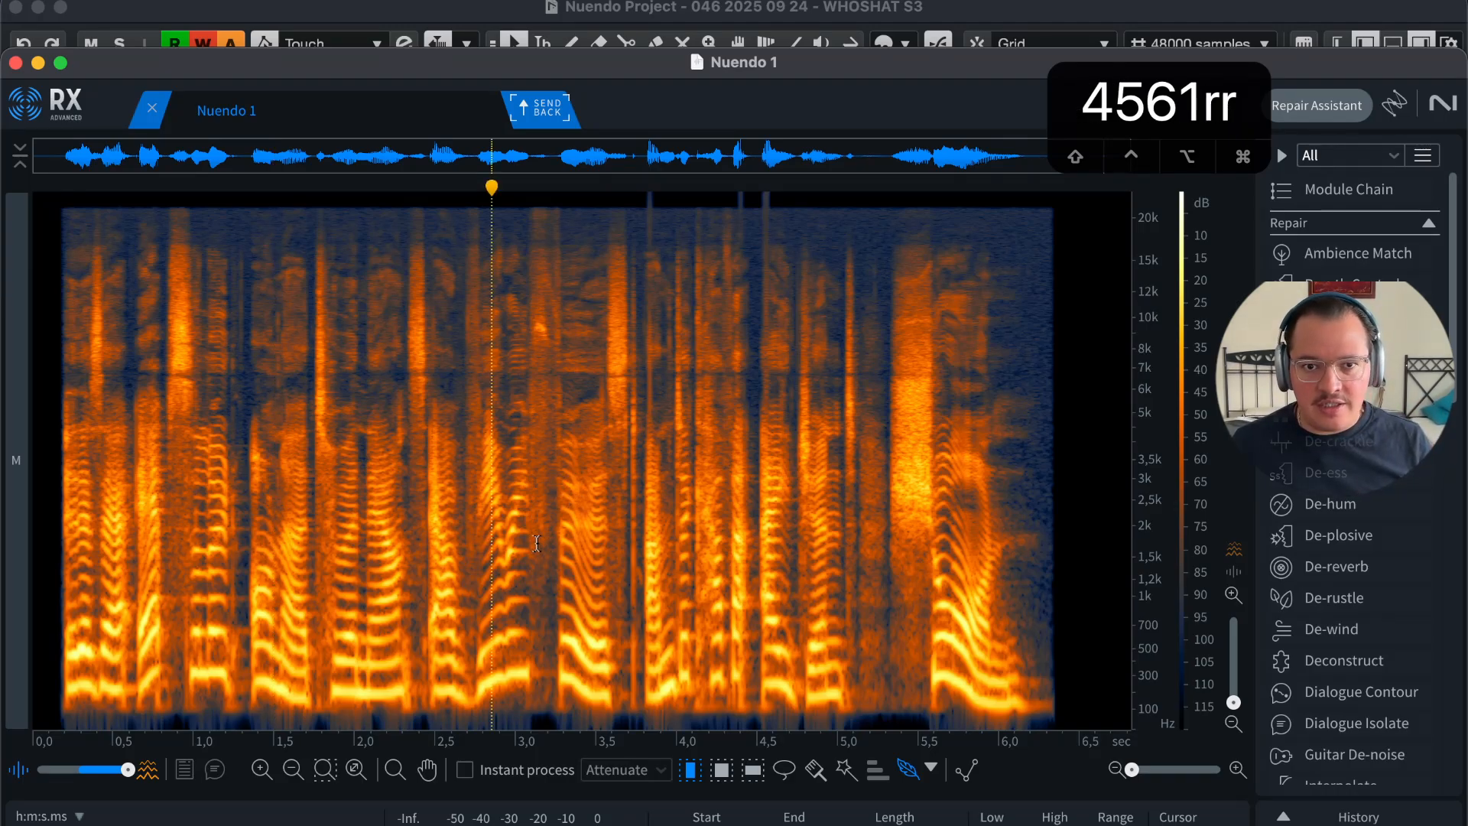
{"action": "key", "text": "t"}
{"action": "key", "text": "t"}
{"action": "key", "text": "t"}
{"action": "key", "text": "t"}
{"action": "key", "text": "t"}
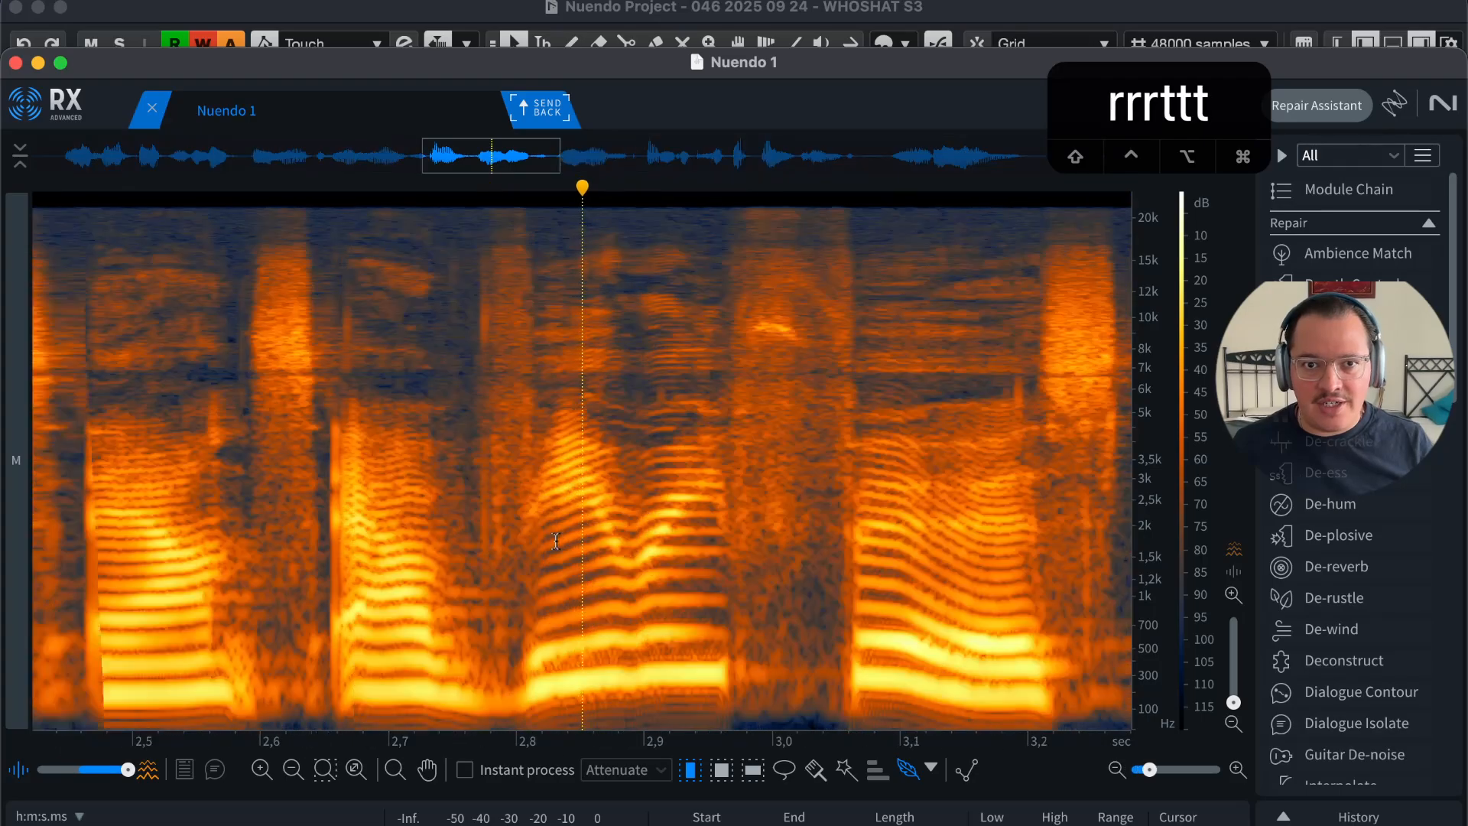
{"action": "key", "text": "r"}
{"action": "key", "text": "r"}
{"action": "key", "text": "r"}
{"action": "key", "text": "r"}
{"action": "key", "text": "r"}
{"action": "key", "text": "r"}
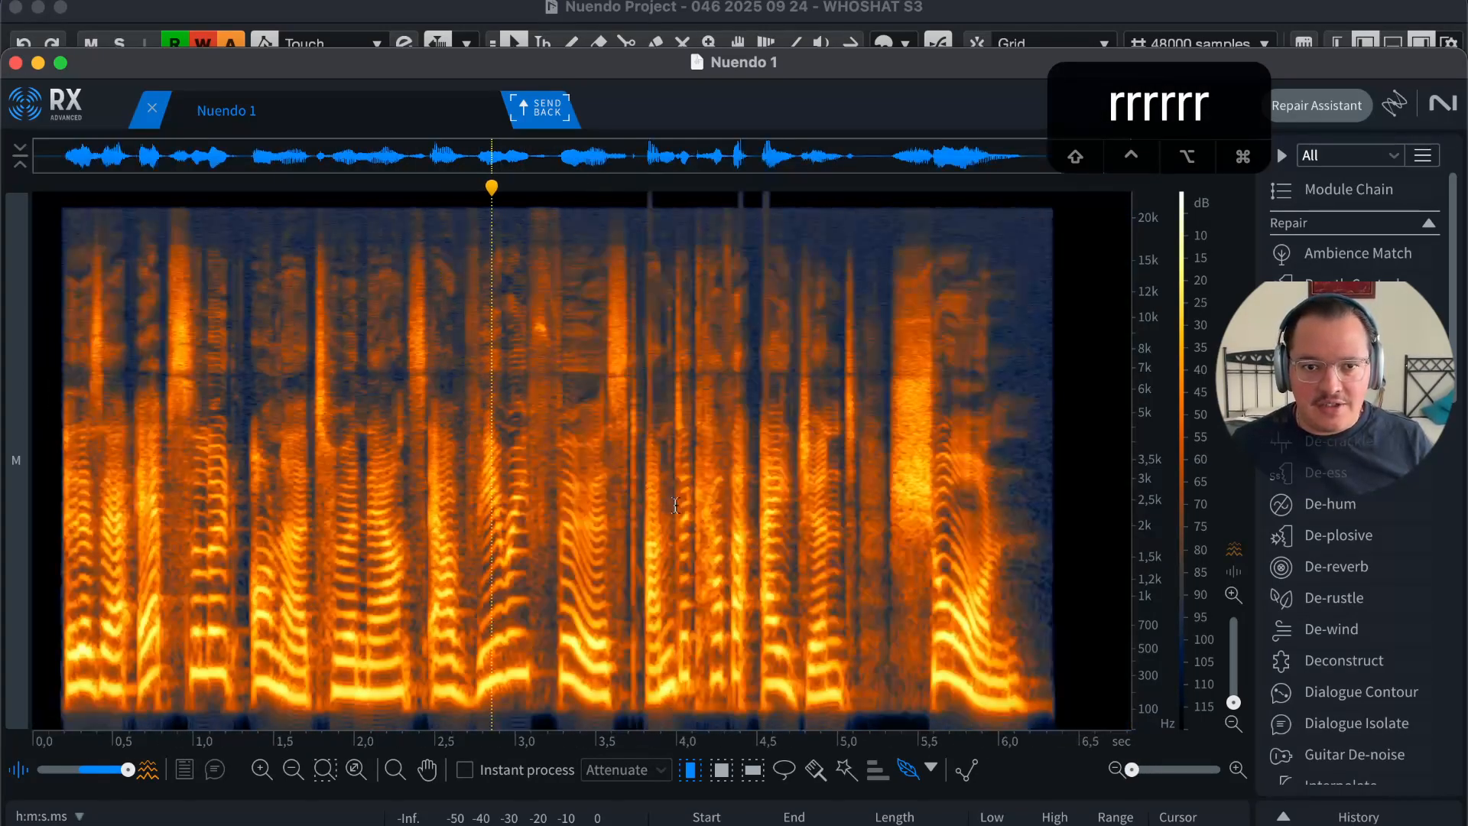
{"action": "key", "text": "t"}
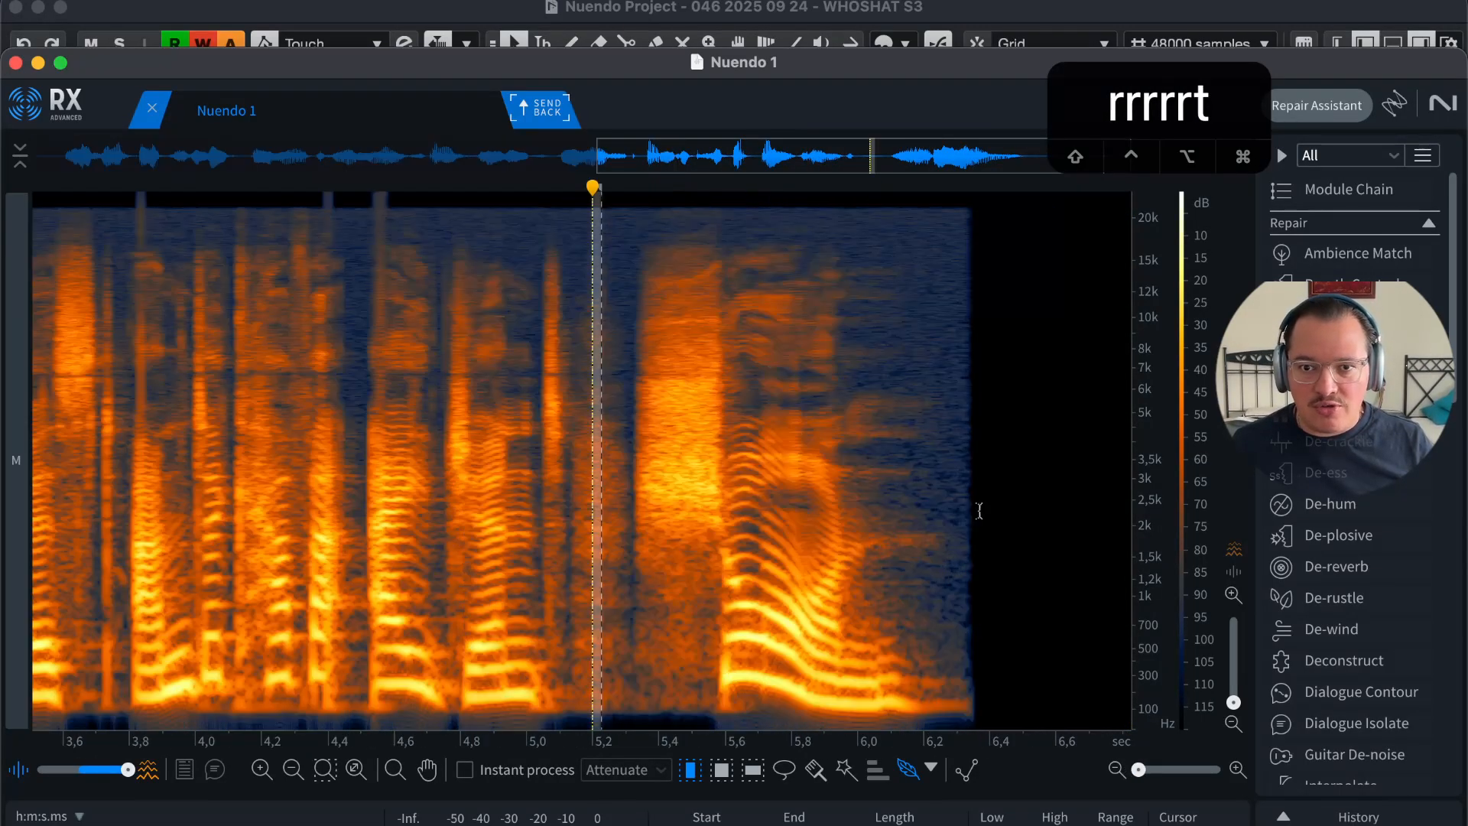
{"action": "key", "text": "t"}
{"action": "key", "text": "t"}
{"action": "key", "text": "t"}
{"action": "key", "text": "t"}
{"action": "key", "text": "r"}
{"action": "key", "text": "r"}
{"action": "key", "text": "r"}
{"action": "key", "text": "r"}
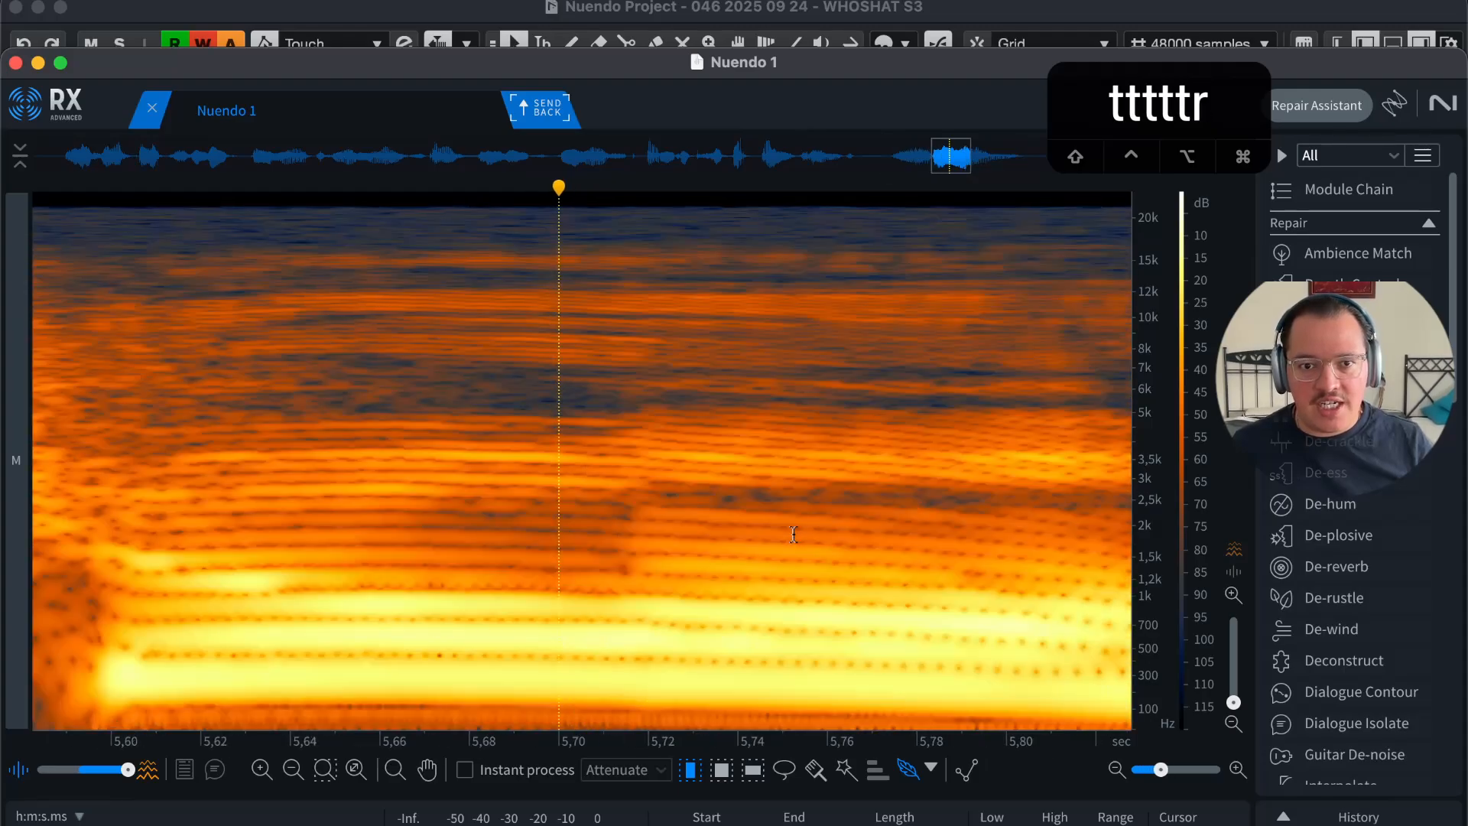
{"action": "key", "text": "r"}
{"action": "key", "text": "r"}
{"action": "key", "text": "r"}
{"action": "key", "text": "t"}
{"action": "key", "text": "t"}
{"action": "key", "text": "t"}
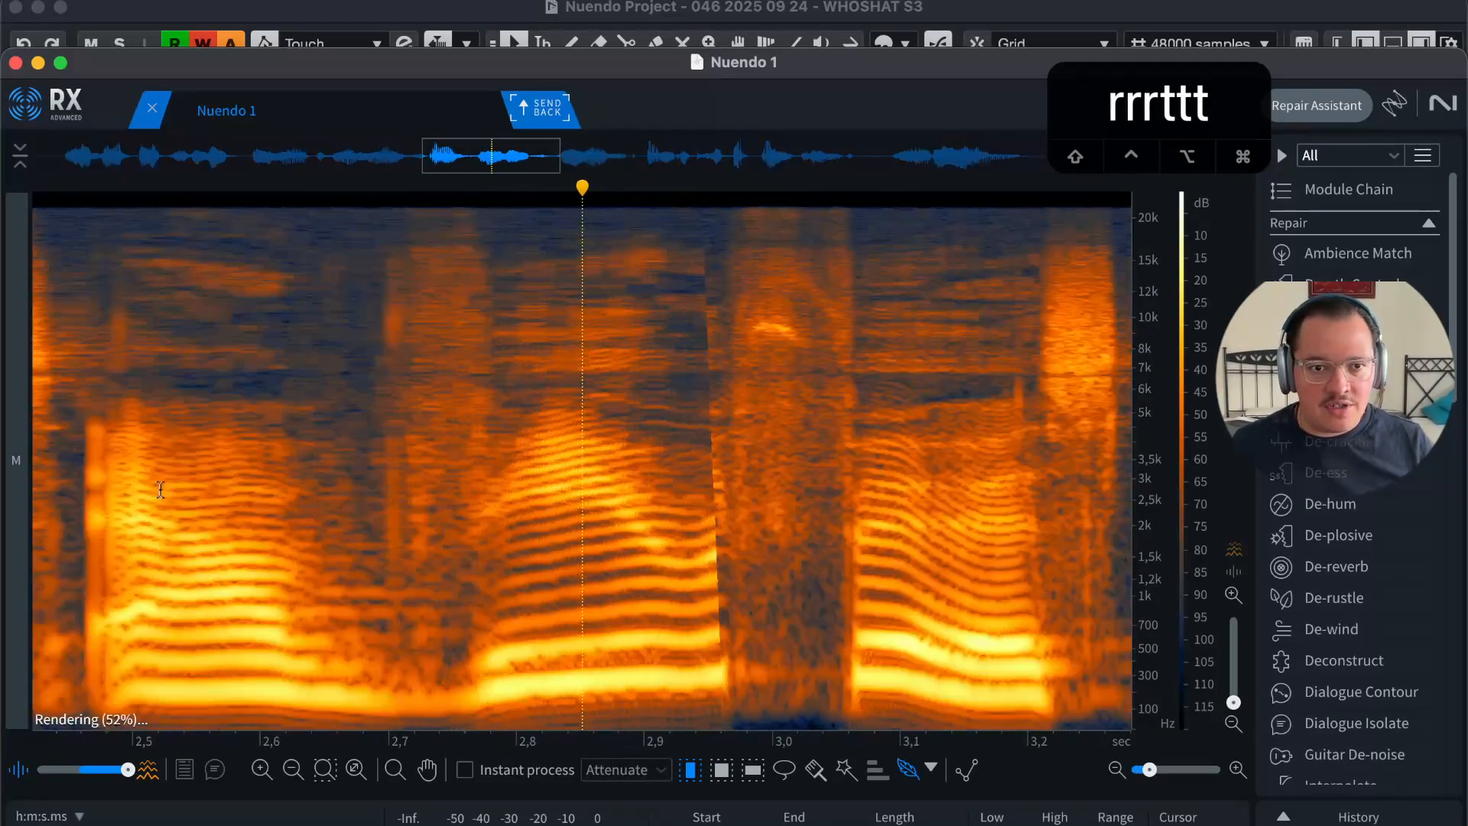
{"action": "key", "text": "t"}
{"action": "key", "text": "r"}
{"action": "key", "text": "r"}
{"action": "key", "text": "r"}
{"action": "key", "text": "r"}
{"action": "key", "text": "r"}
{"action": "key", "text": "r"}
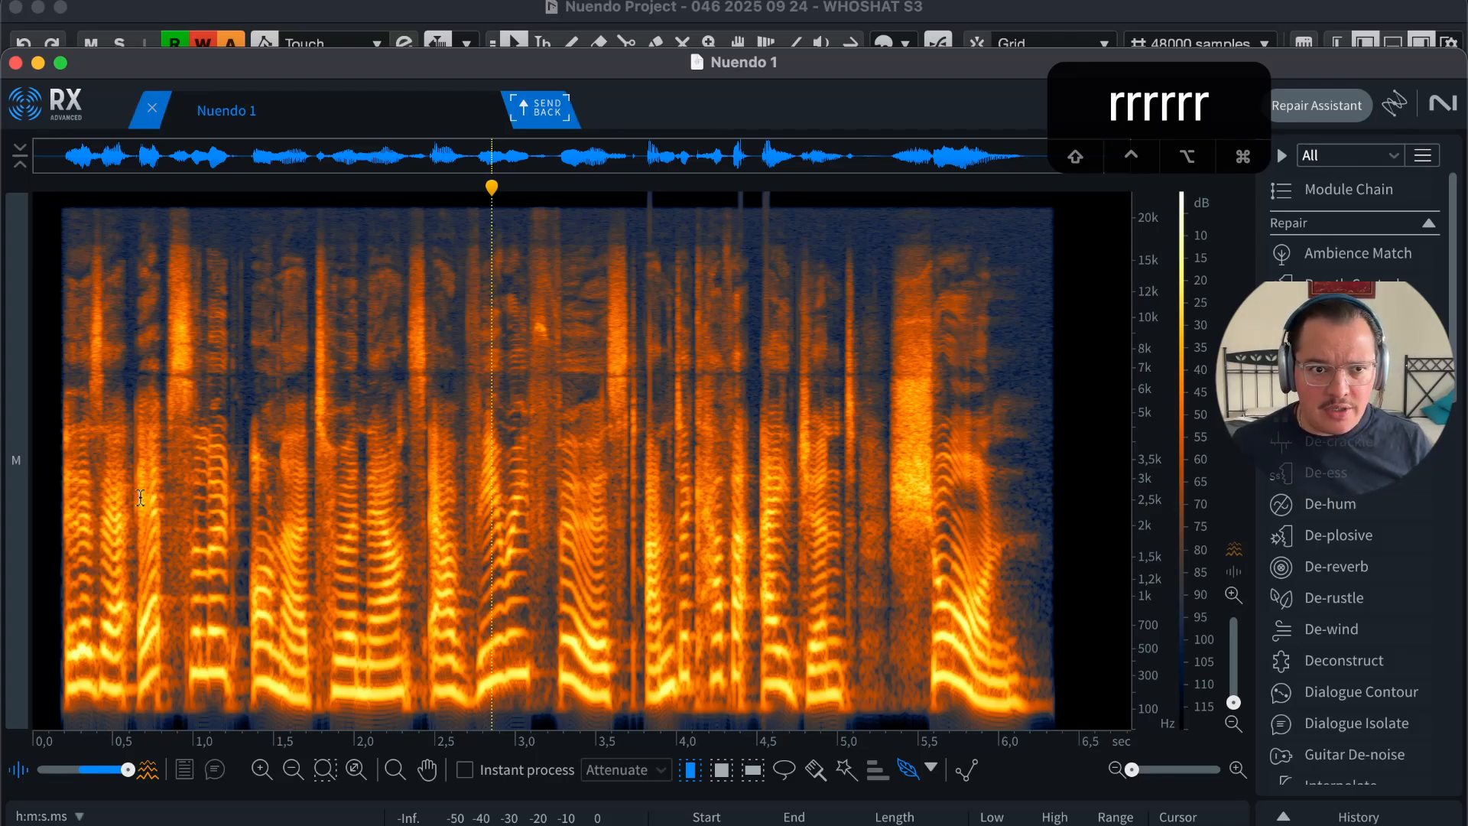
Step: Select the stretch from about 1.75 to 5.05 s and silence it
{"action": "left_click_drag", "start_coordinate": [140, 498], "coordinate": [32, 499]}
{"action": "left_click", "coordinate": [244, 505]}
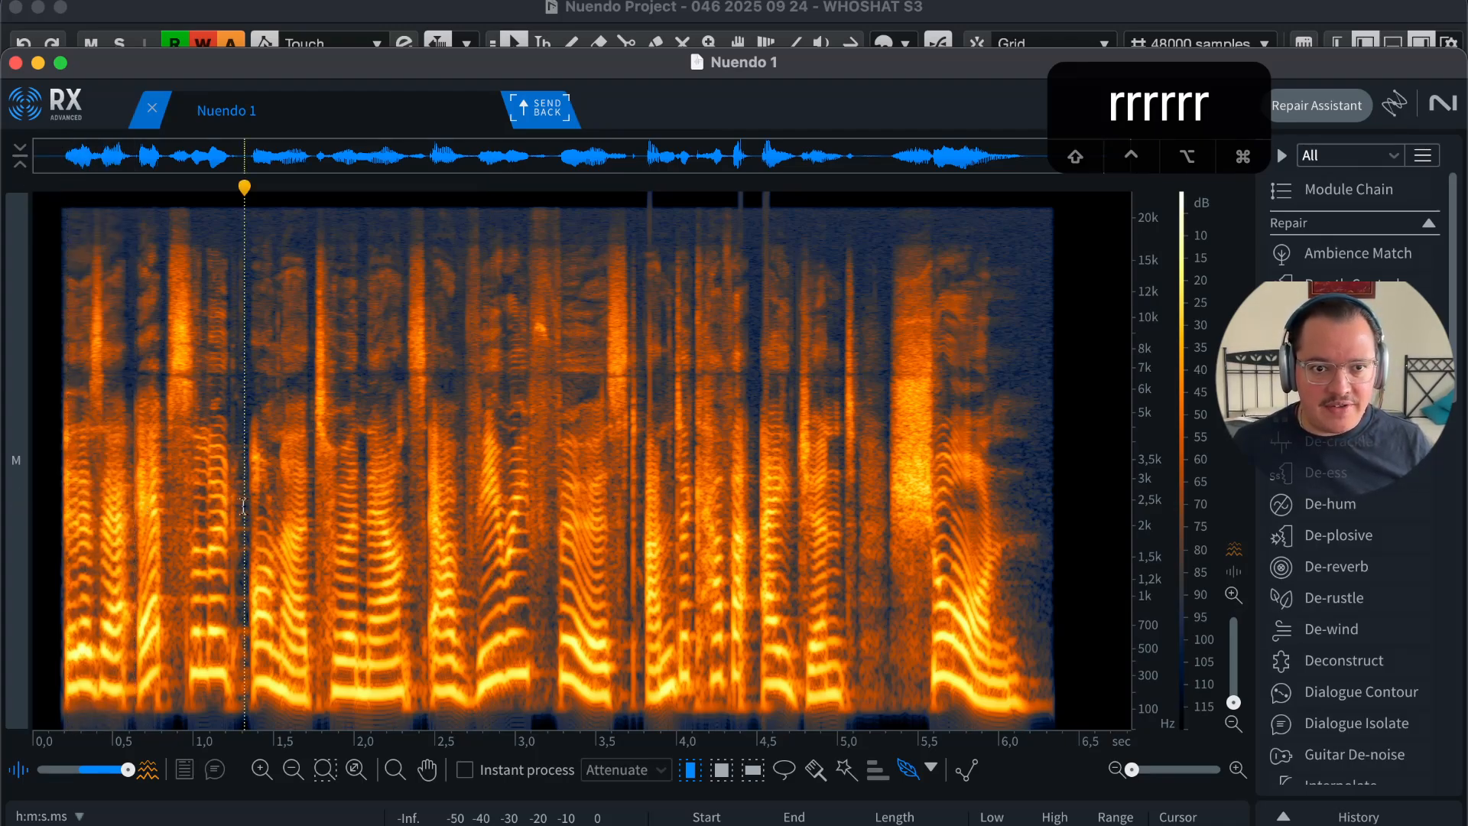
{"action": "left_click_drag", "start_coordinate": [422, 508], "coordinate": [641, 535]}
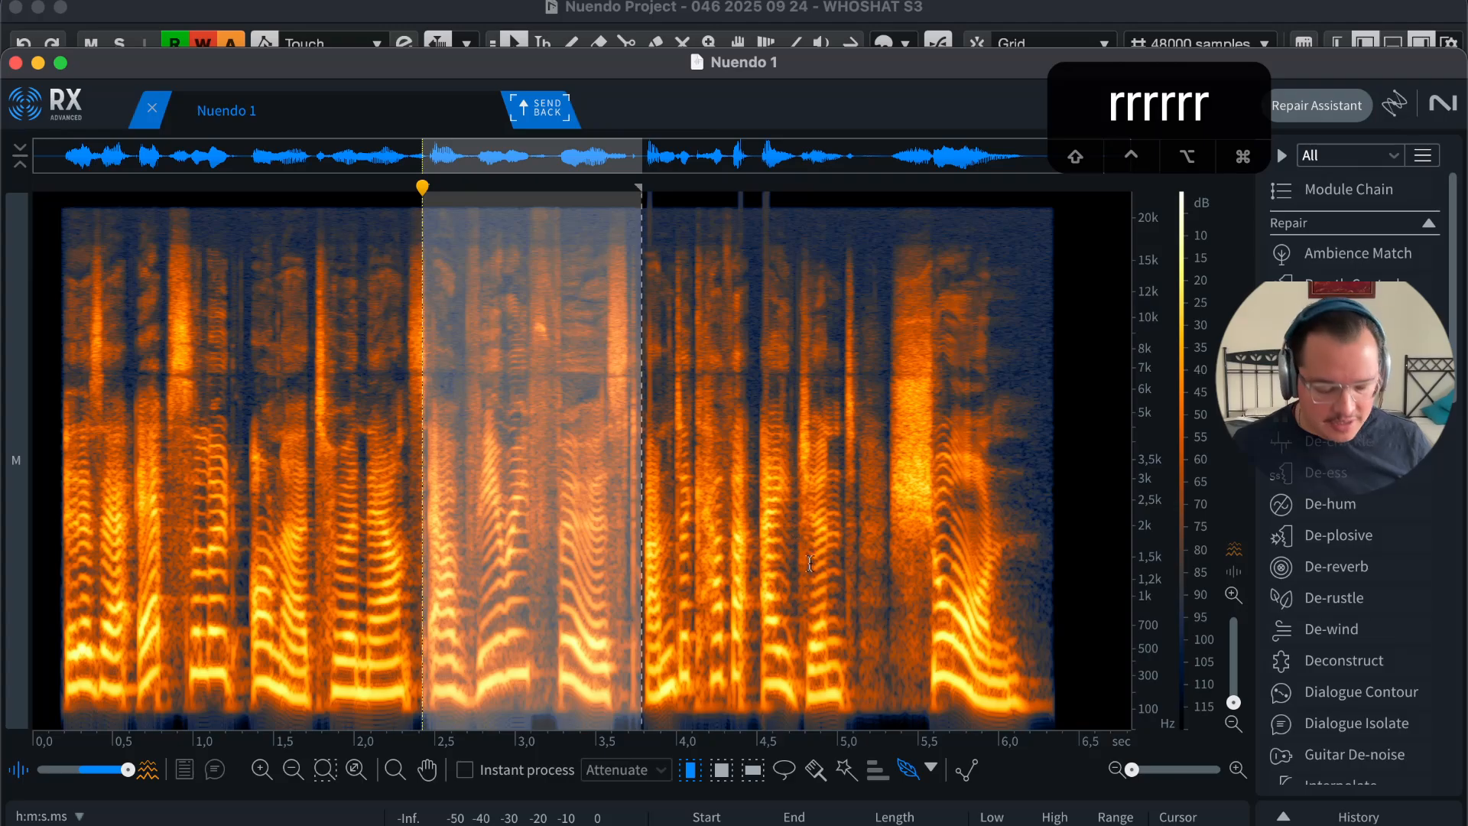
{"action": "left_click", "coordinate": [724, 541]}
{"action": "left_click_drag", "start_coordinate": [853, 535], "coordinate": [315, 506]}
{"action": "key", "text": "Delete"}
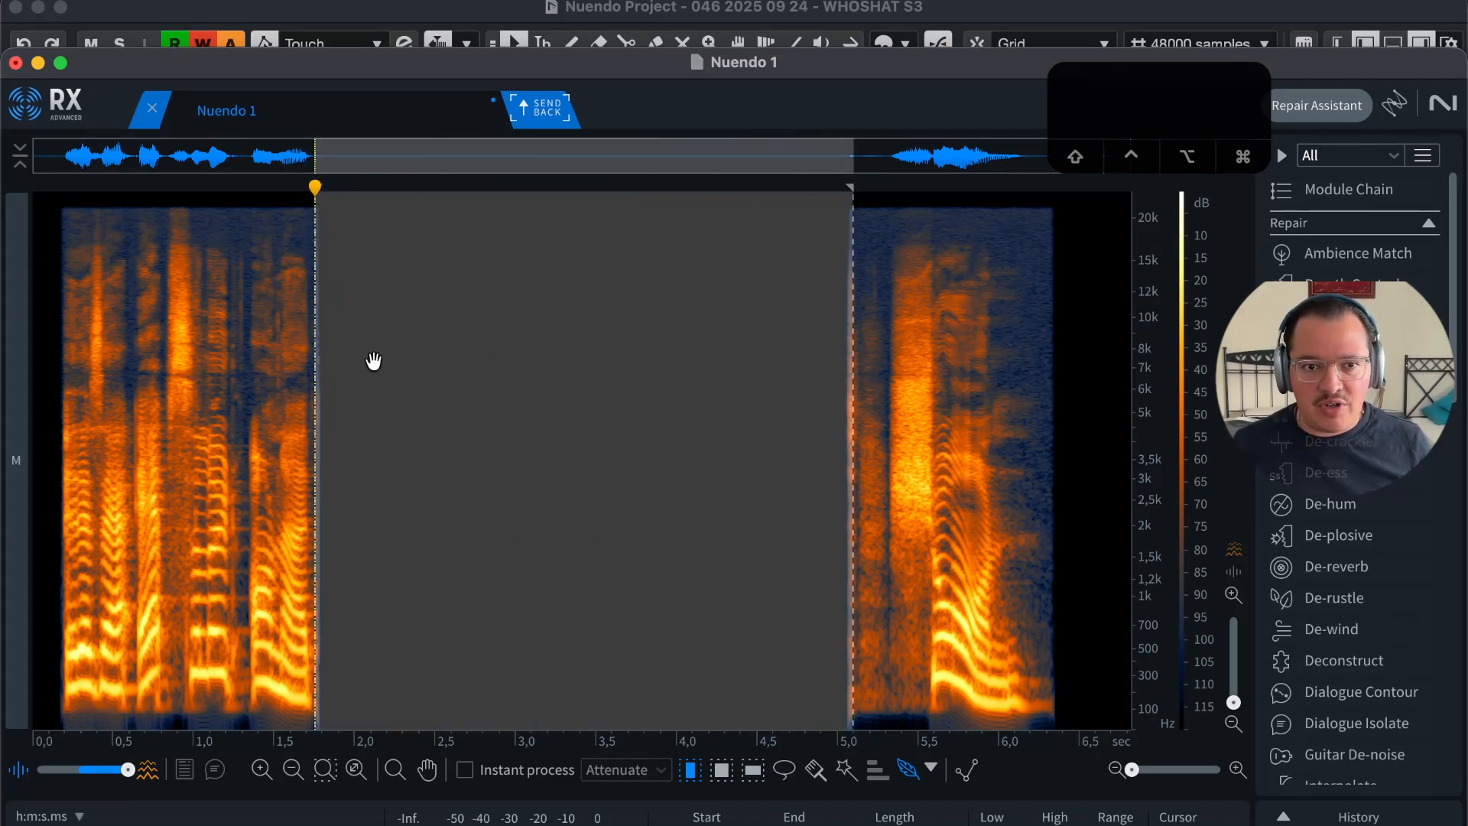
Step: Undo the silencing, then try T and R time zoom, ending on the whole clip
{"action": "key", "text": "super+z"}
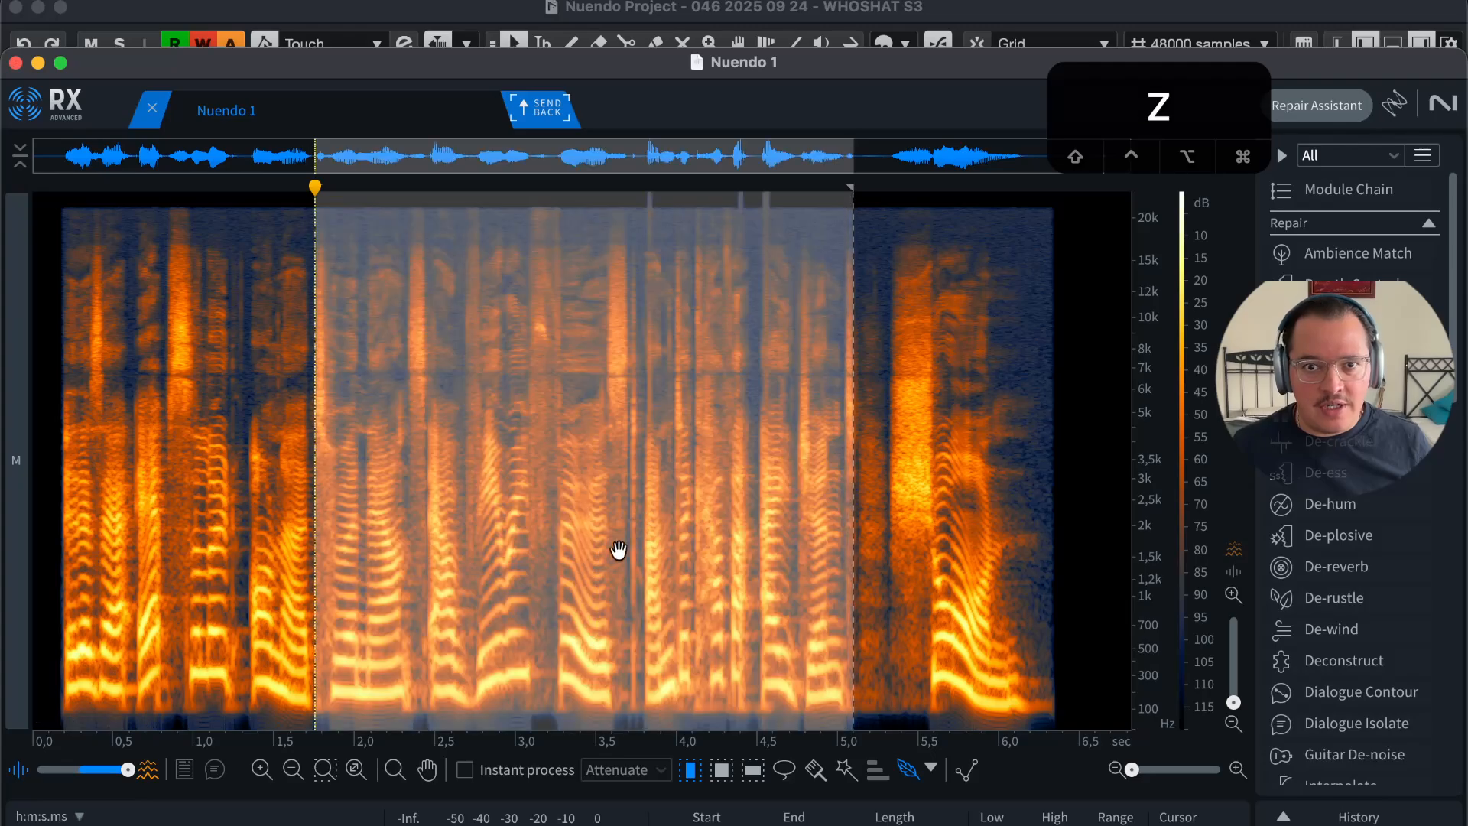
{"action": "left_click", "coordinate": [876, 535]}
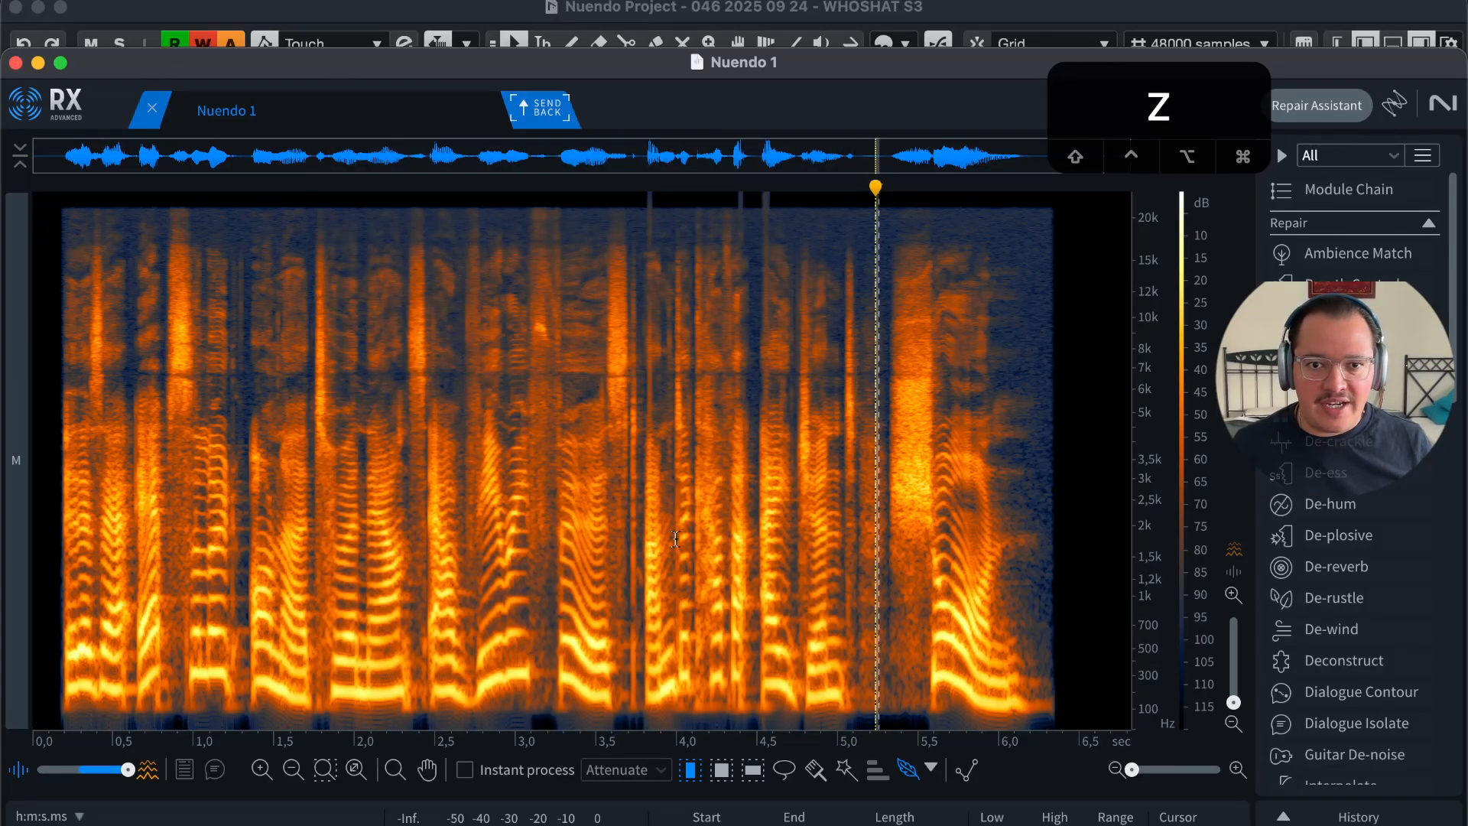
{"action": "key", "text": "t"}
{"action": "key", "text": "t"}
{"action": "key", "text": "r"}
{"action": "key", "text": "r"}
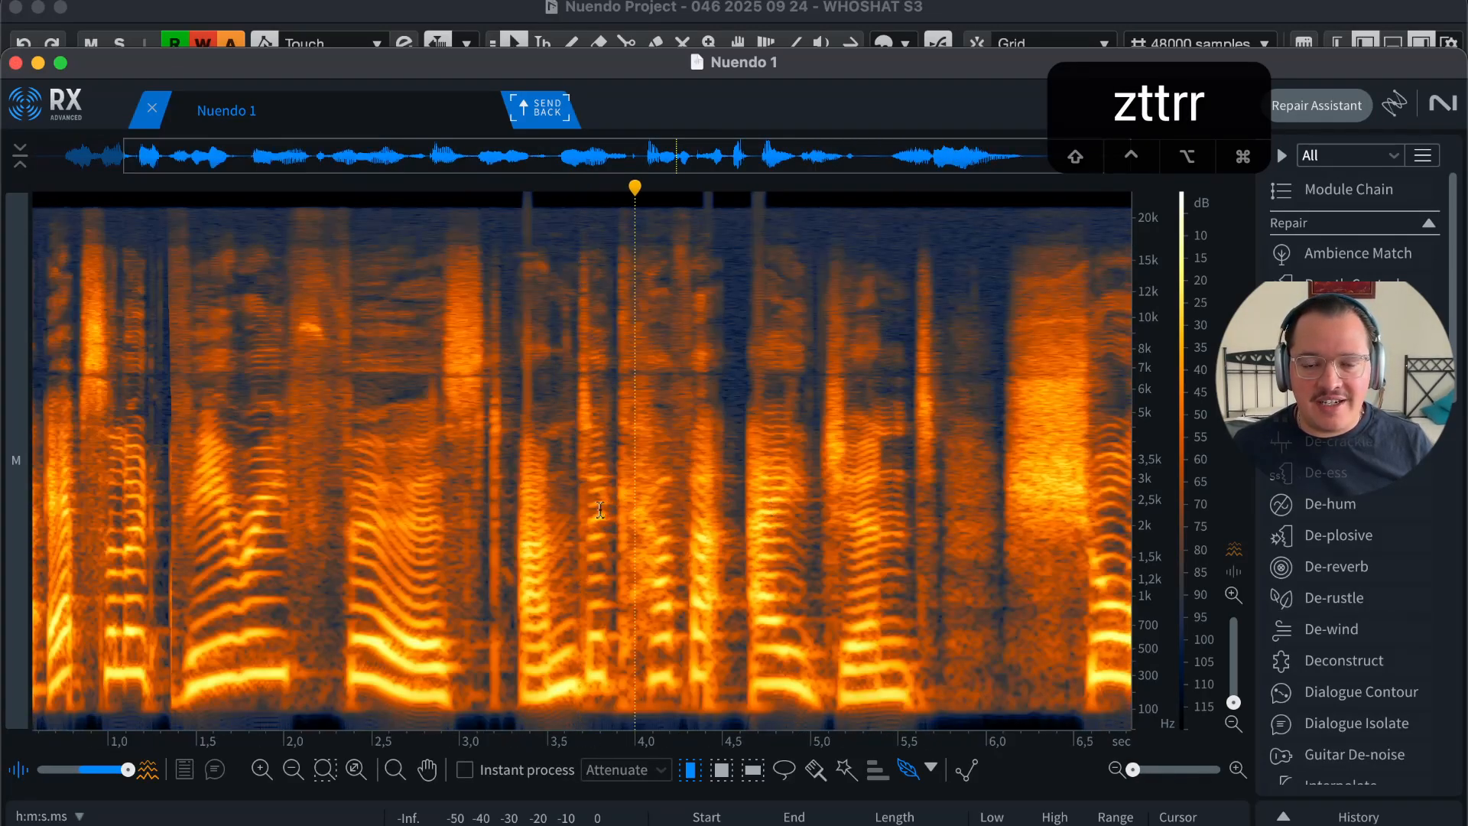
{"action": "key", "text": "r"}
{"action": "key", "text": "r"}
{"action": "key", "text": "r"}
{"action": "key", "text": "r"}
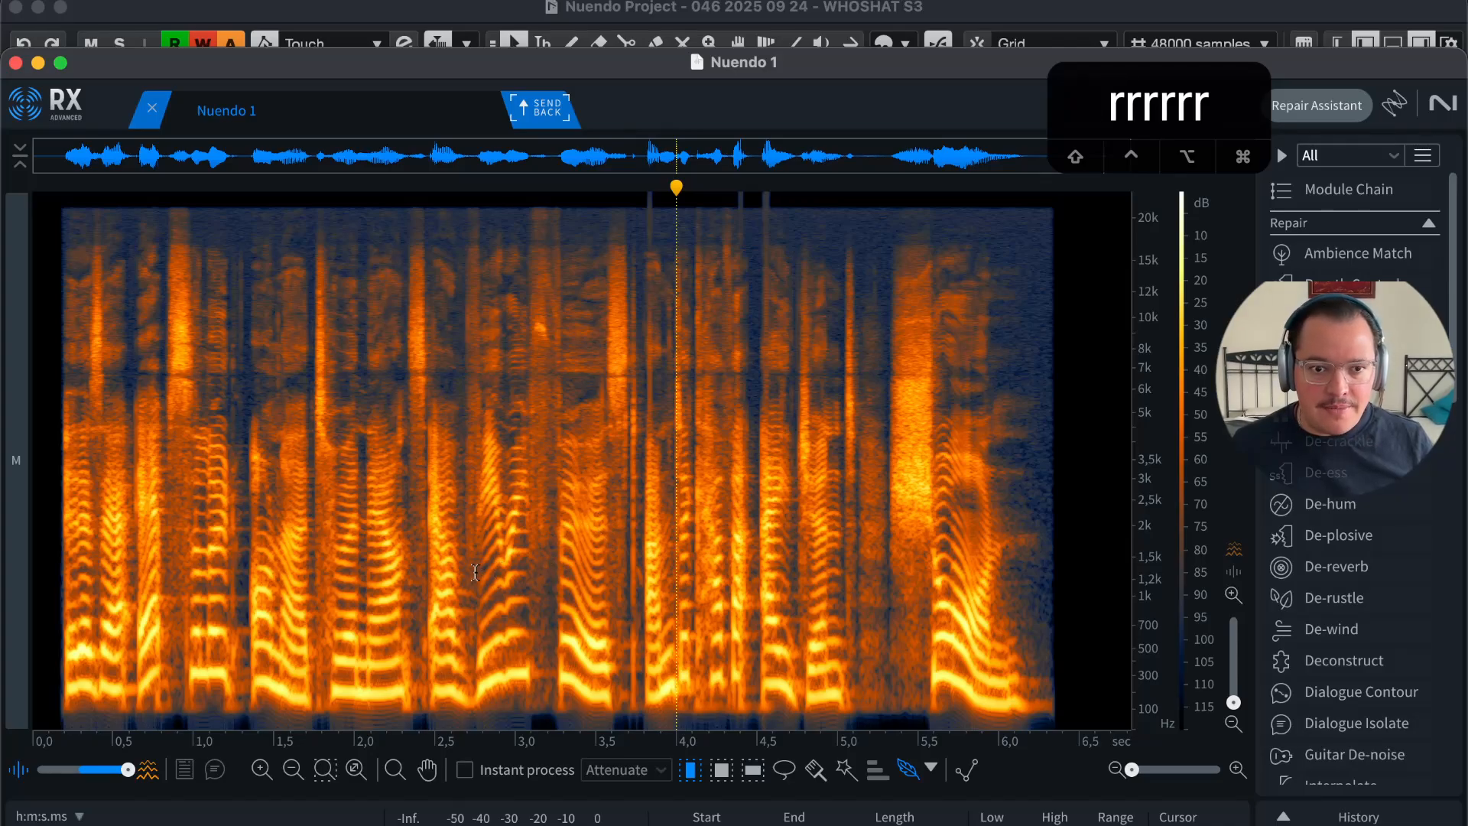
{"action": "key", "text": "t"}
{"action": "key", "text": "t"}
{"action": "key", "text": "t"}
{"action": "key", "text": "t"}
{"action": "key", "text": "r"}
{"action": "key", "text": "r"}
{"action": "key", "text": "r"}
{"action": "key", "text": "r"}
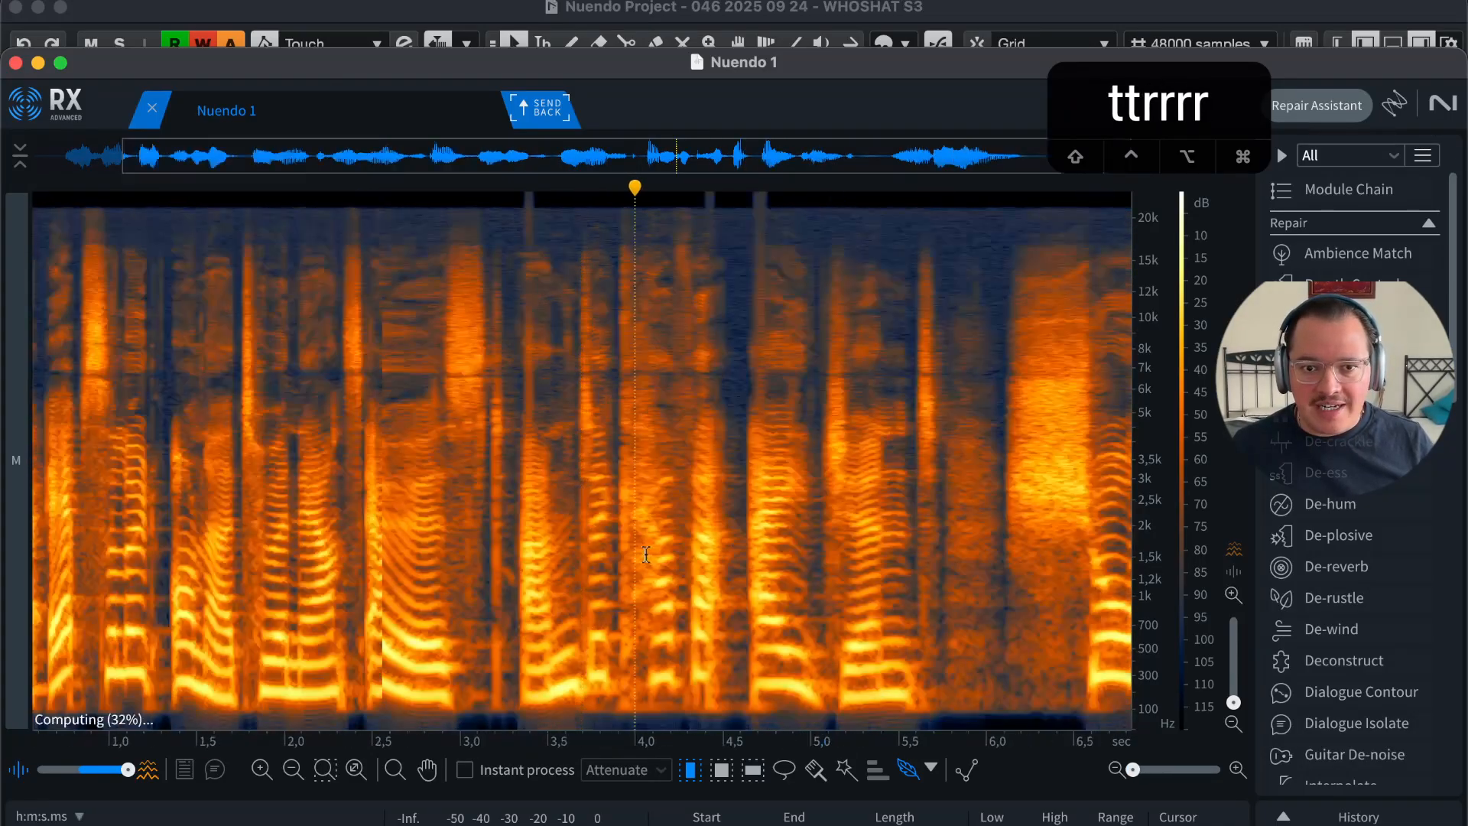
{"action": "key", "text": "r"}
{"action": "key", "text": "r"}
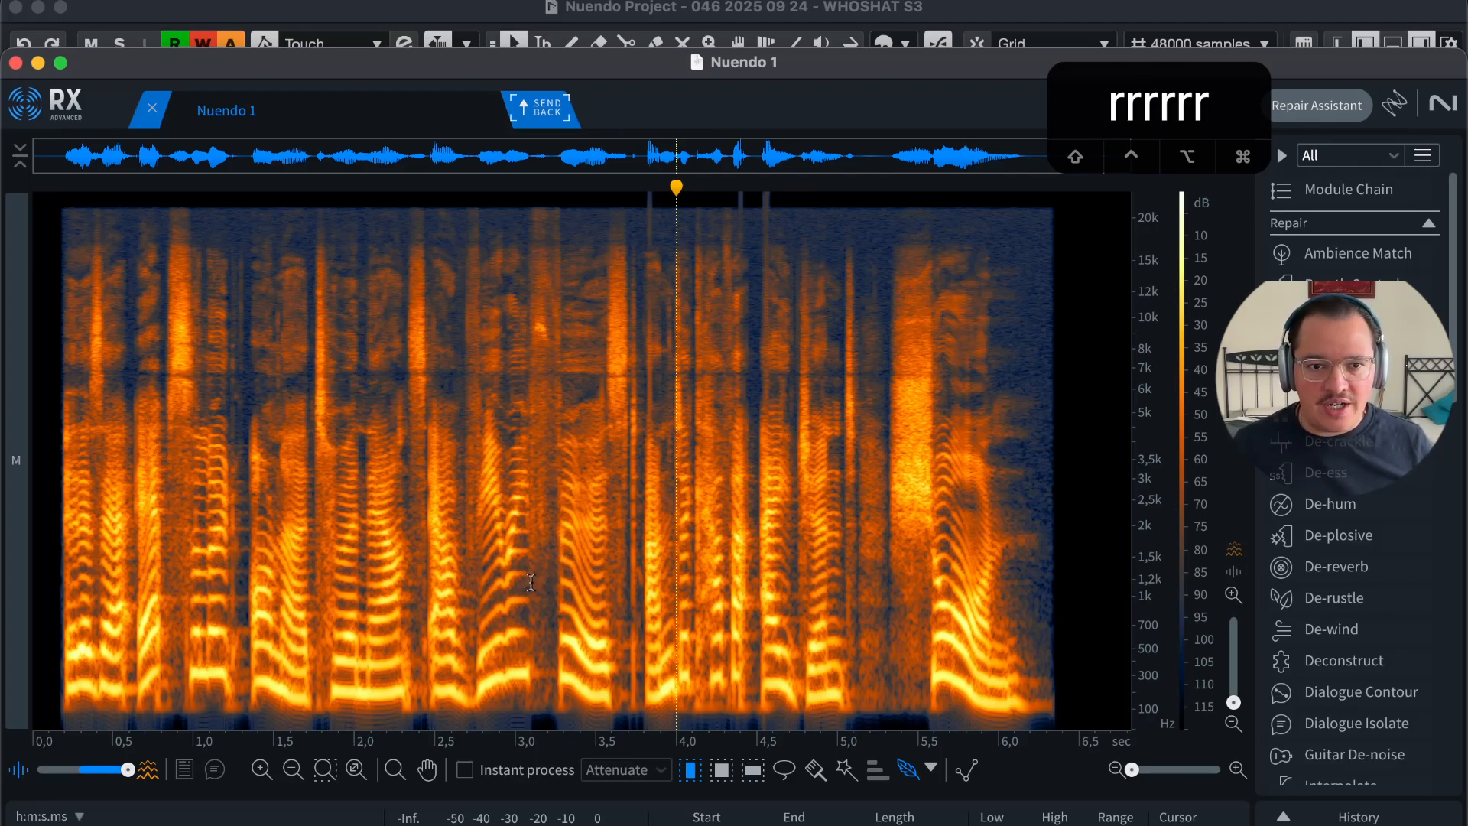
Step: Paint a brush selection over the click near 4 s and 1 kHz, then return to time selection
{"action": "key", "text": "b"}
{"action": "key", "text": "t"}
{"action": "key", "text": "t"}
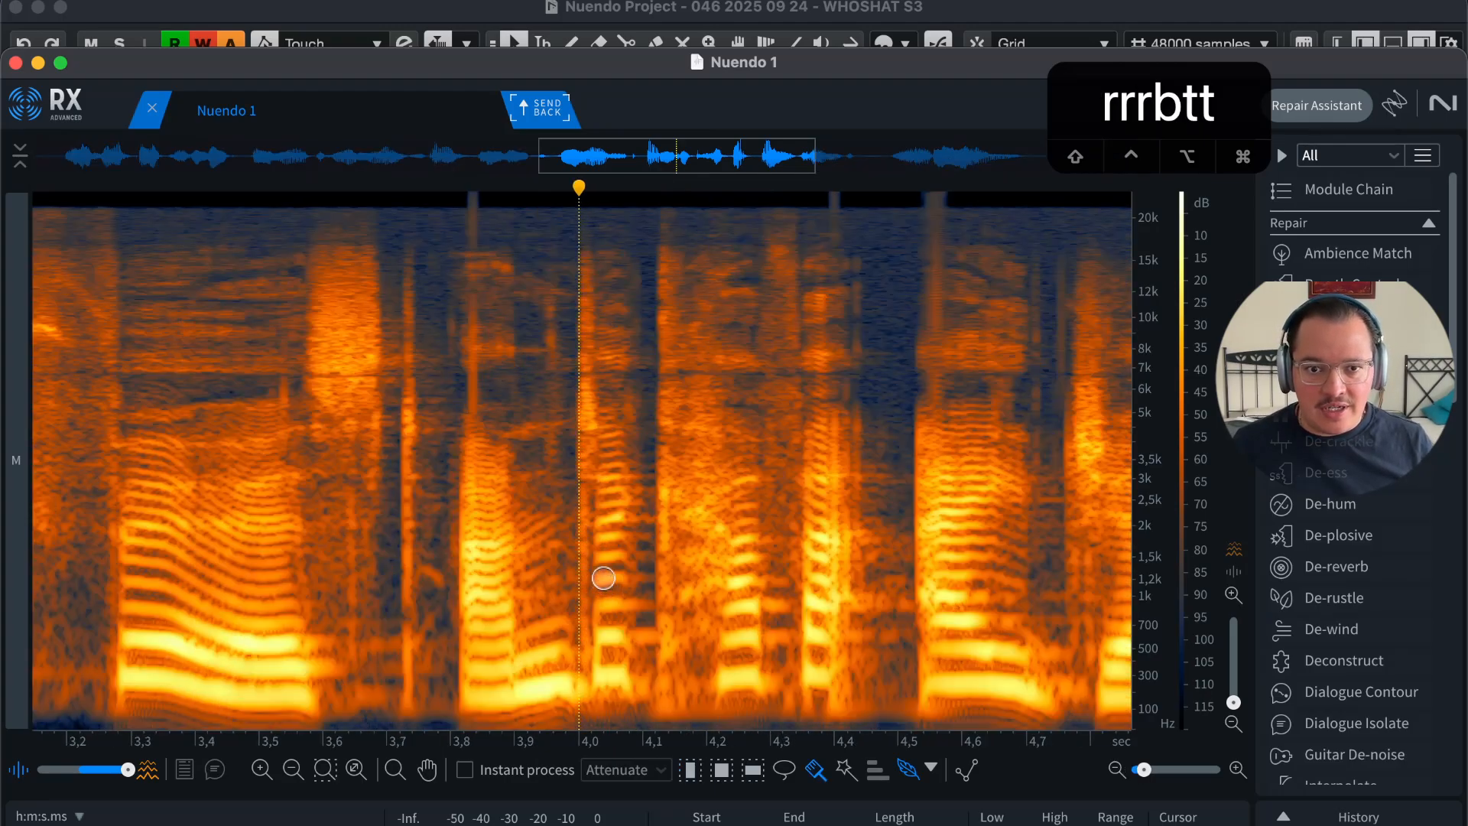
{"action": "key", "text": "t"}
{"action": "left_click_drag", "start_coordinate": [665, 493], "coordinate": [634, 480]}
{"action": "left_click_drag", "start_coordinate": [585, 586], "coordinate": [563, 598]}
{"action": "key", "text": "1"}
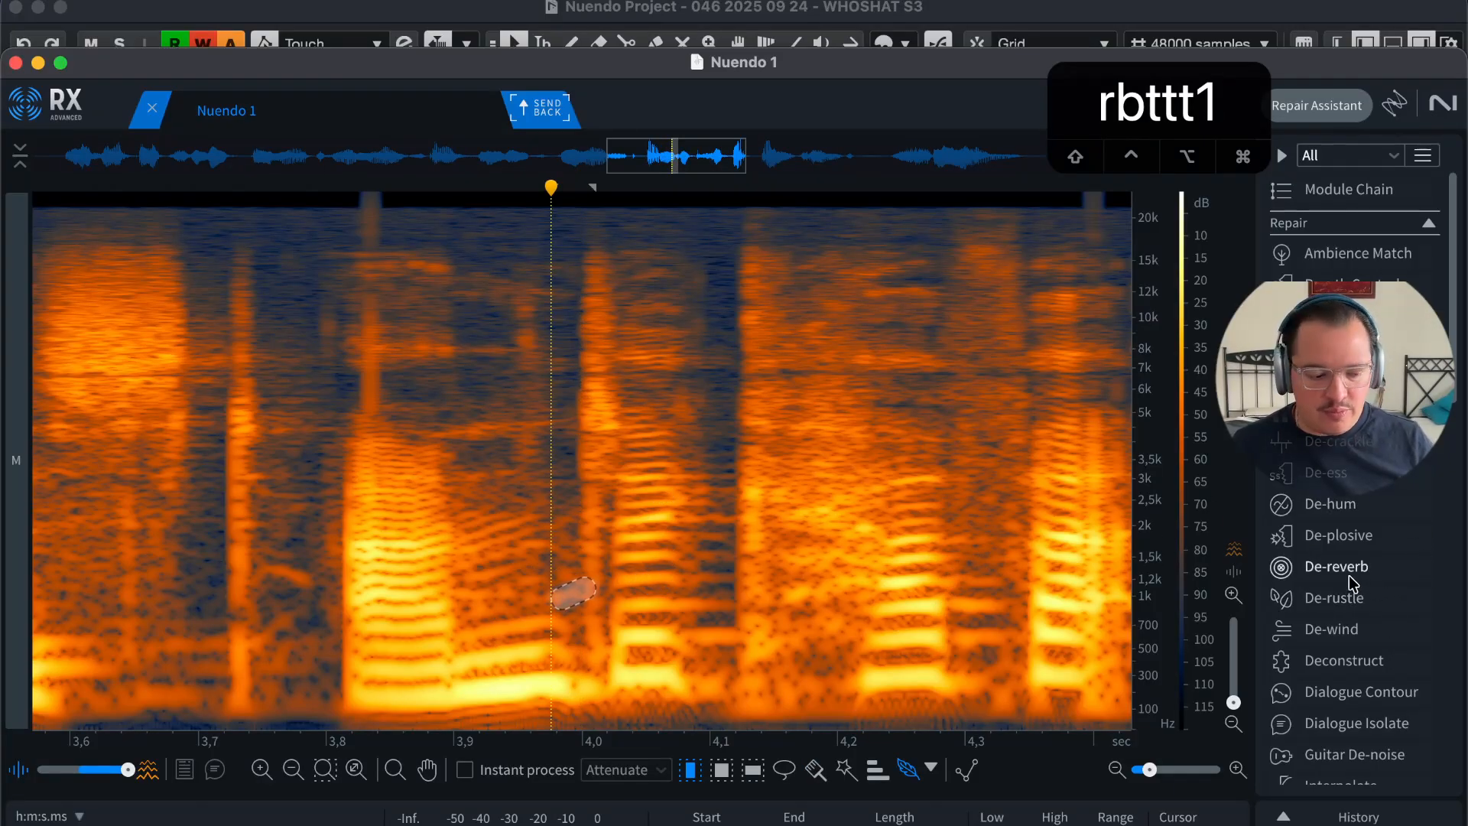
{"action": "scroll", "coordinate": [1361, 577], "scroll_direction": "down", "scroll_amount": 1}
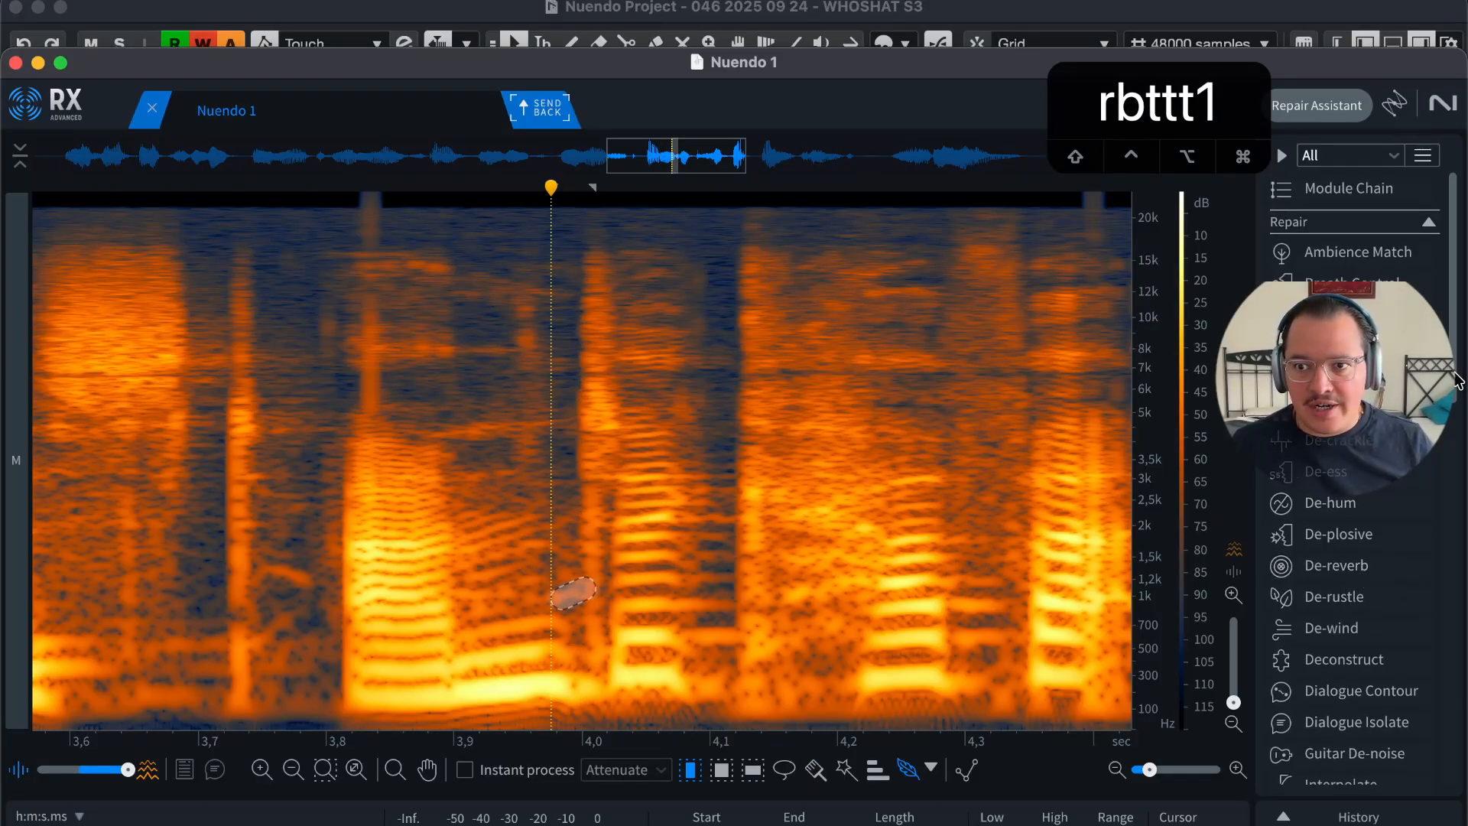
{"action": "scroll", "coordinate": [1313, 539], "scroll_direction": "down", "scroll_amount": 6}
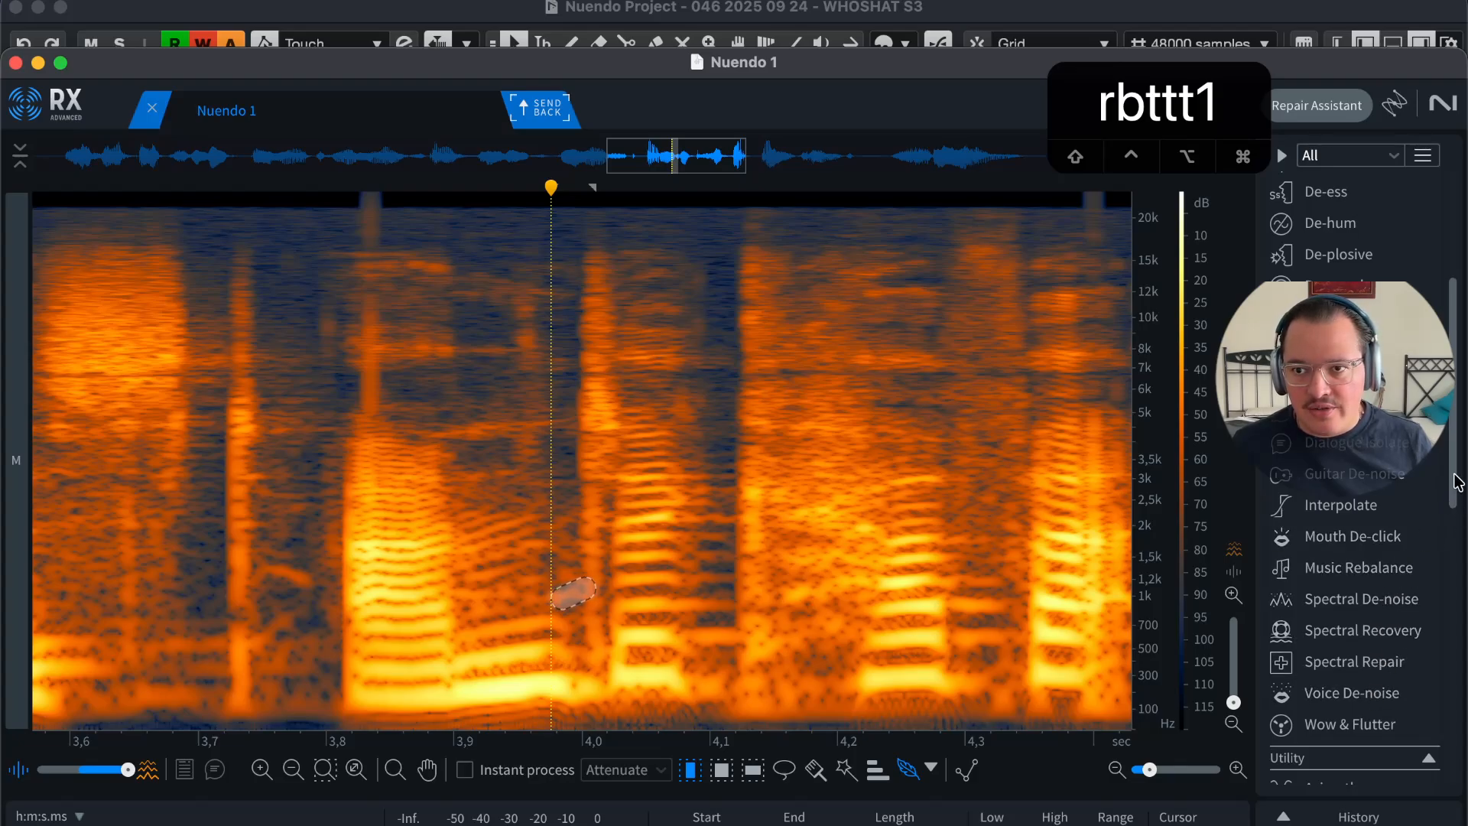
{"action": "scroll", "coordinate": [1456, 482], "scroll_direction": "up", "scroll_amount": 5}
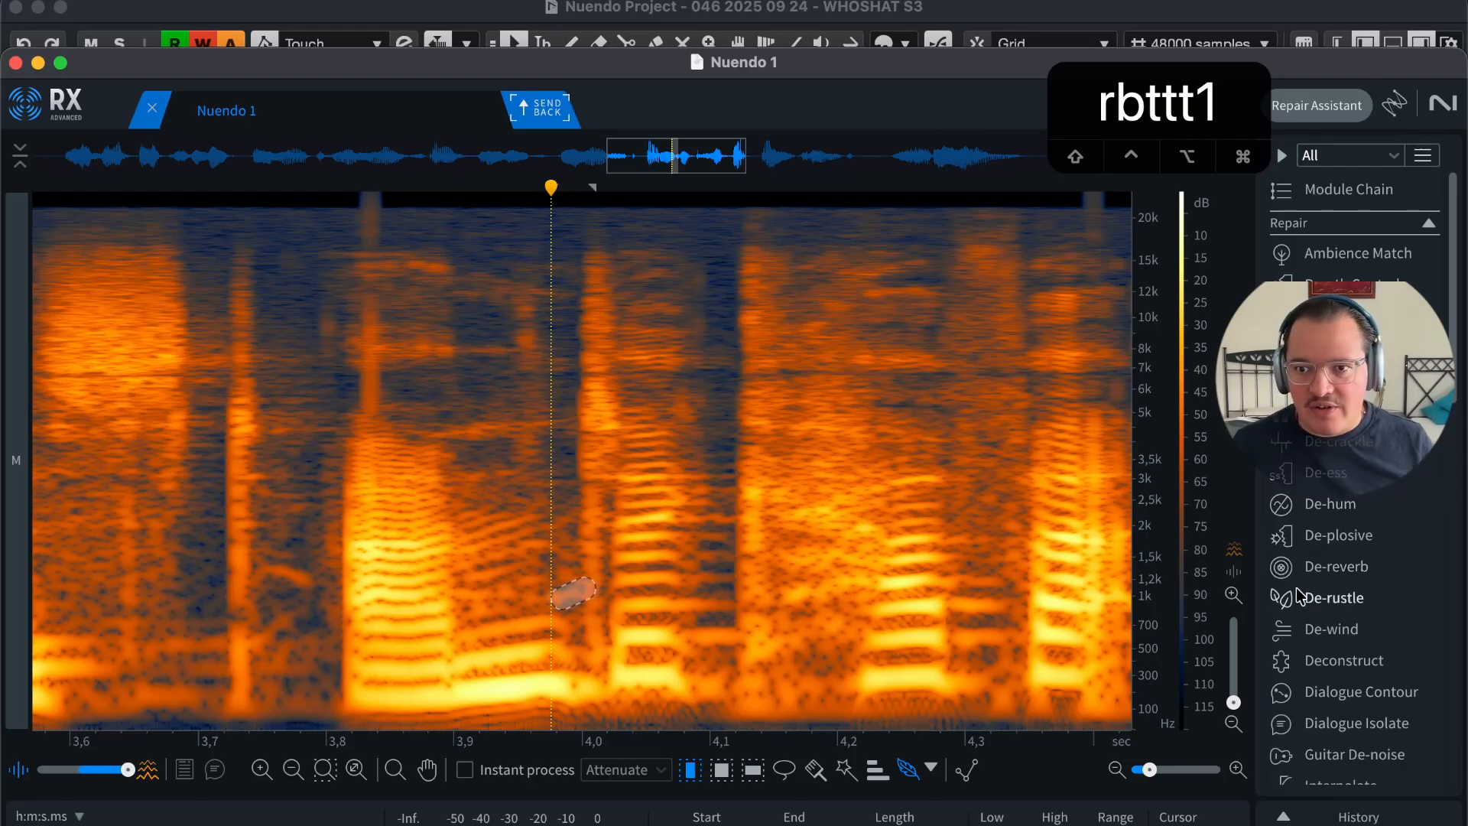
Step: Try Mouth De-click on roughly 3.4–4.8 s, then undo it to restore the original audio
{"action": "key", "text": "r"}
{"action": "key", "text": "r"}
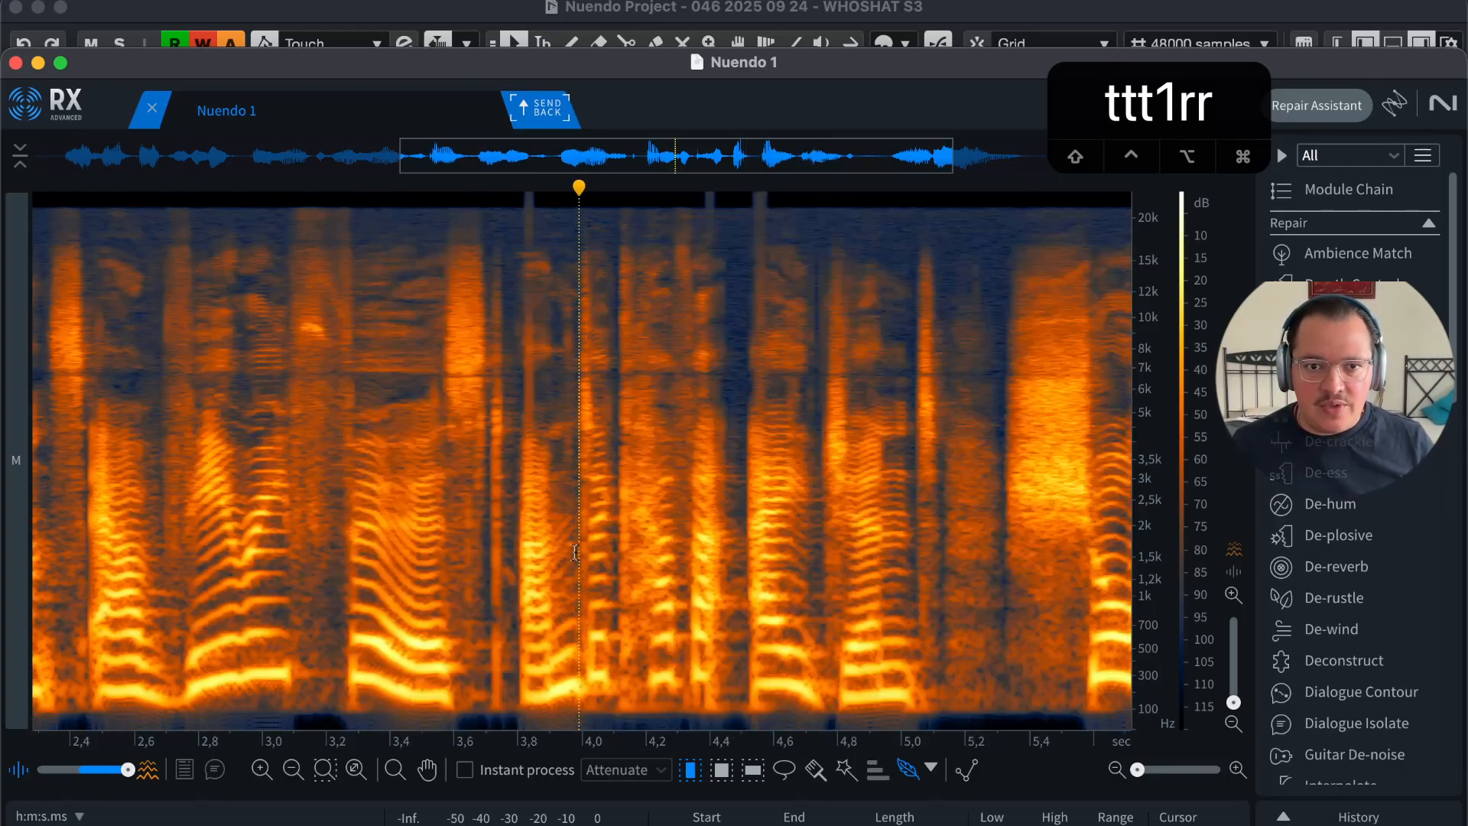
{"action": "key", "text": "r"}
{"action": "left_click_drag", "start_coordinate": [794, 458], "coordinate": [547, 505]}
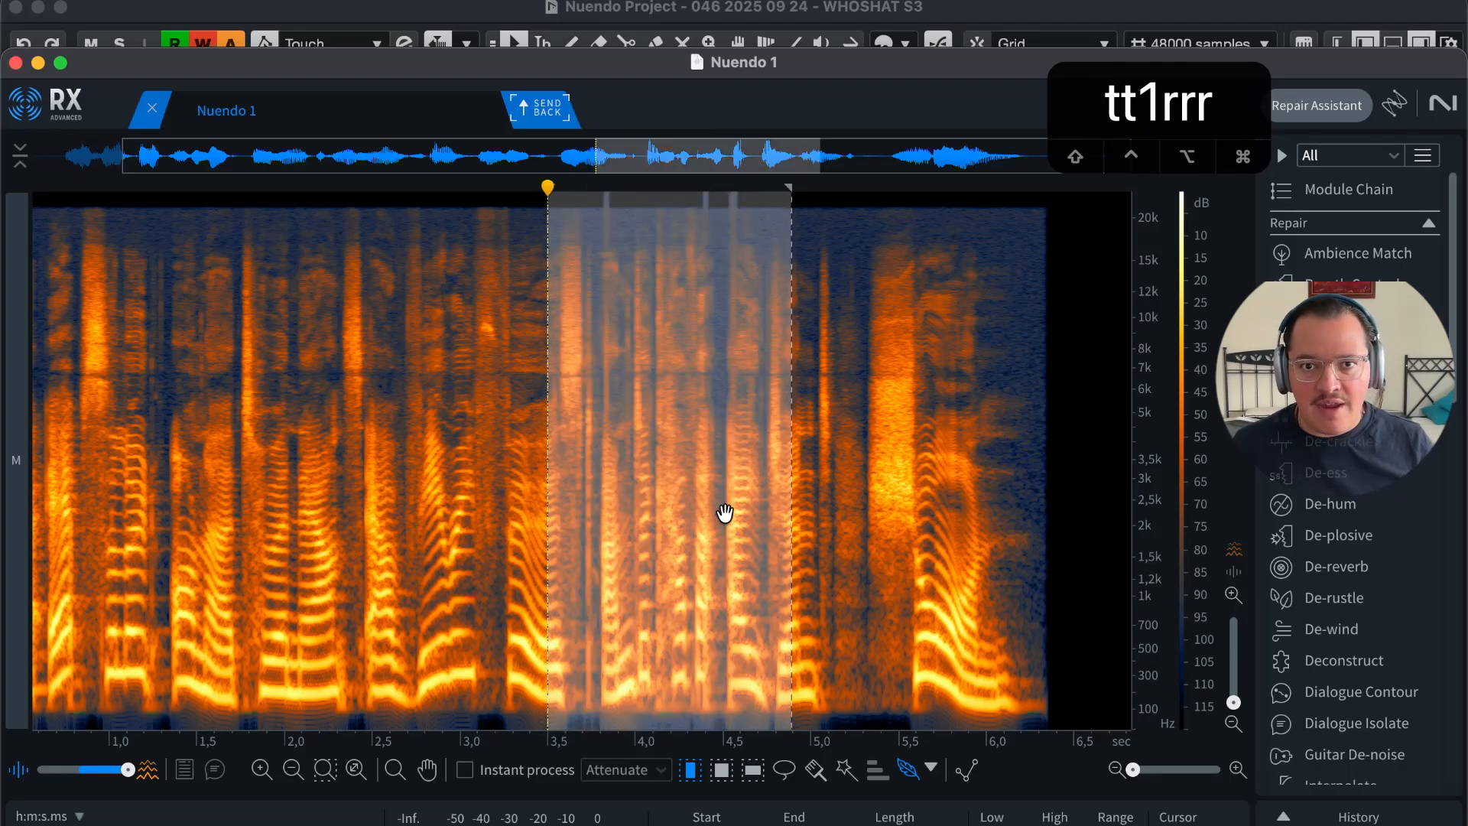
{"action": "key", "text": "m"}
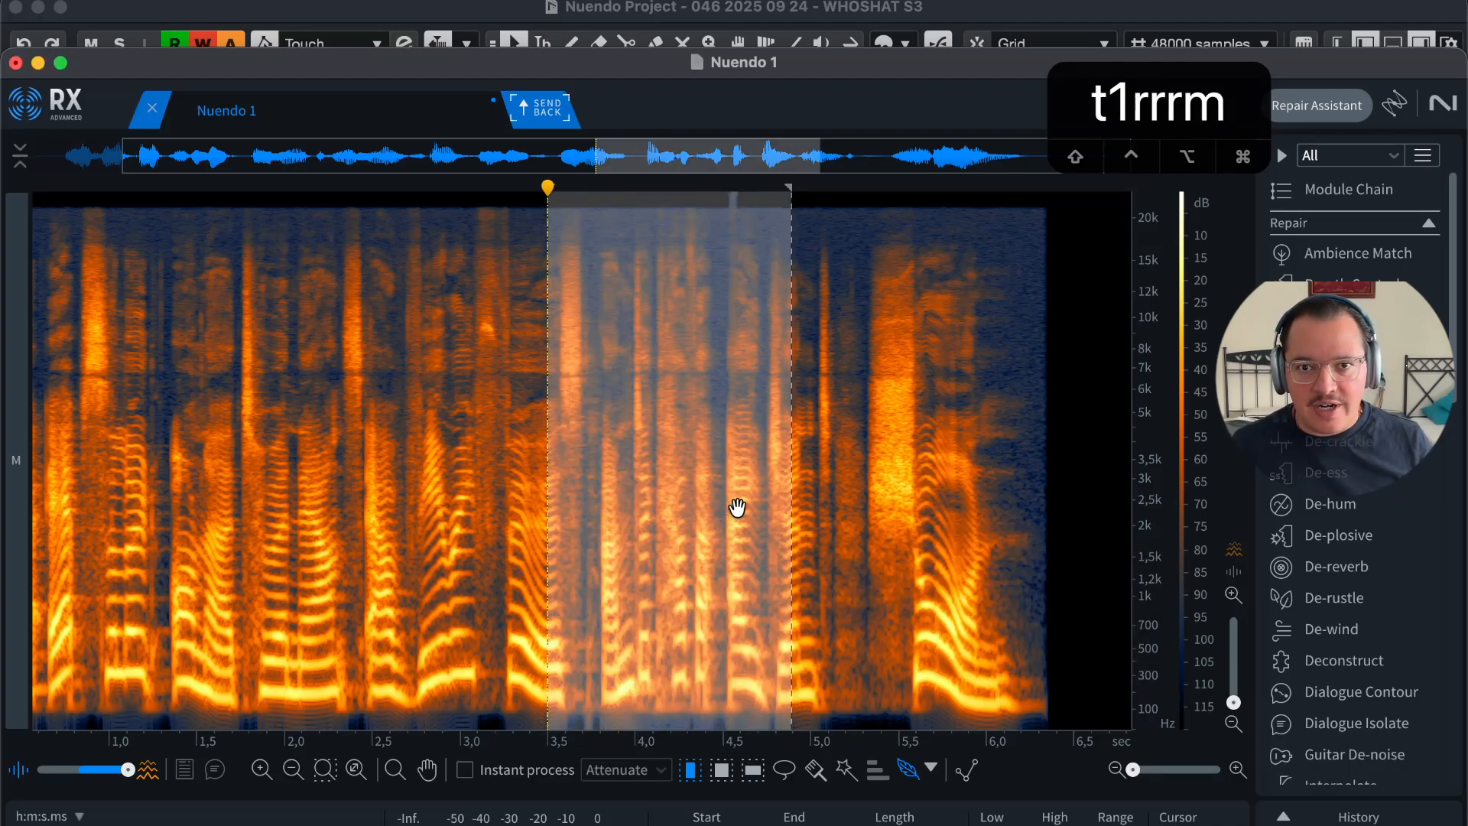
{"action": "key", "text": "z"}
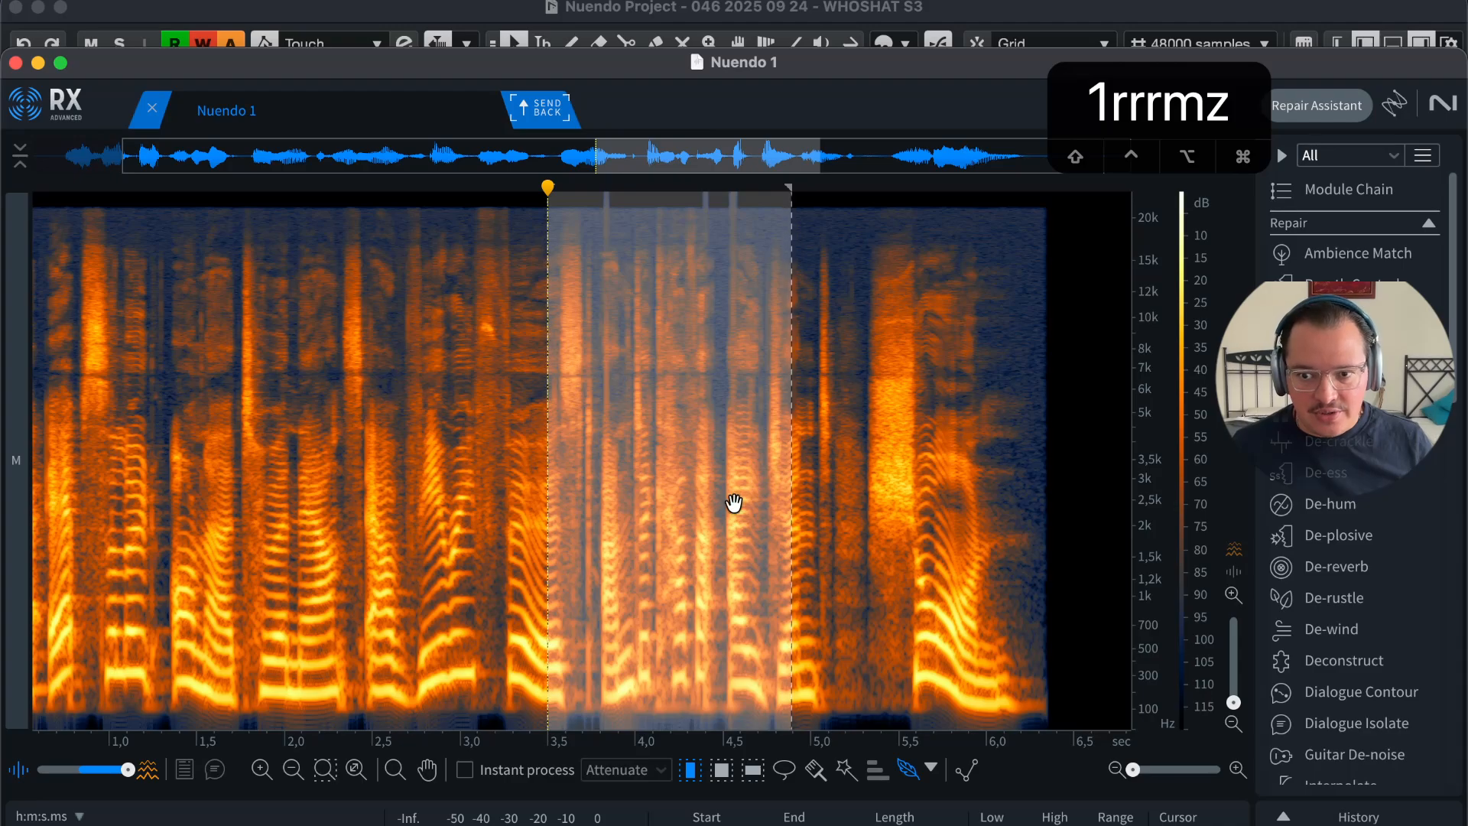
{"action": "key", "text": "m"}
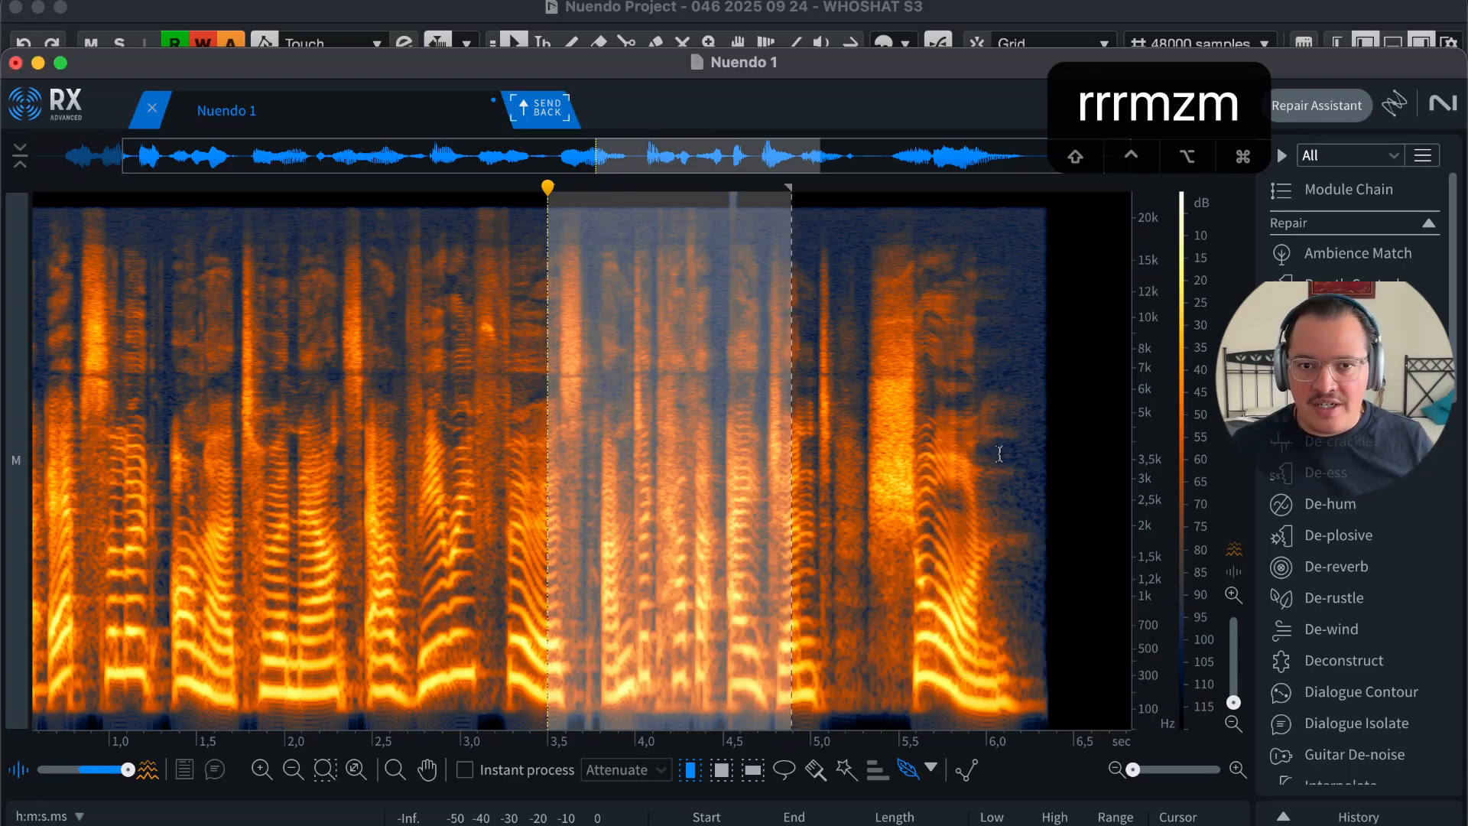
{"action": "left_click", "coordinate": [944, 458]}
{"action": "key", "text": "super+z"}
{"action": "left_click", "coordinate": [536, 485]}
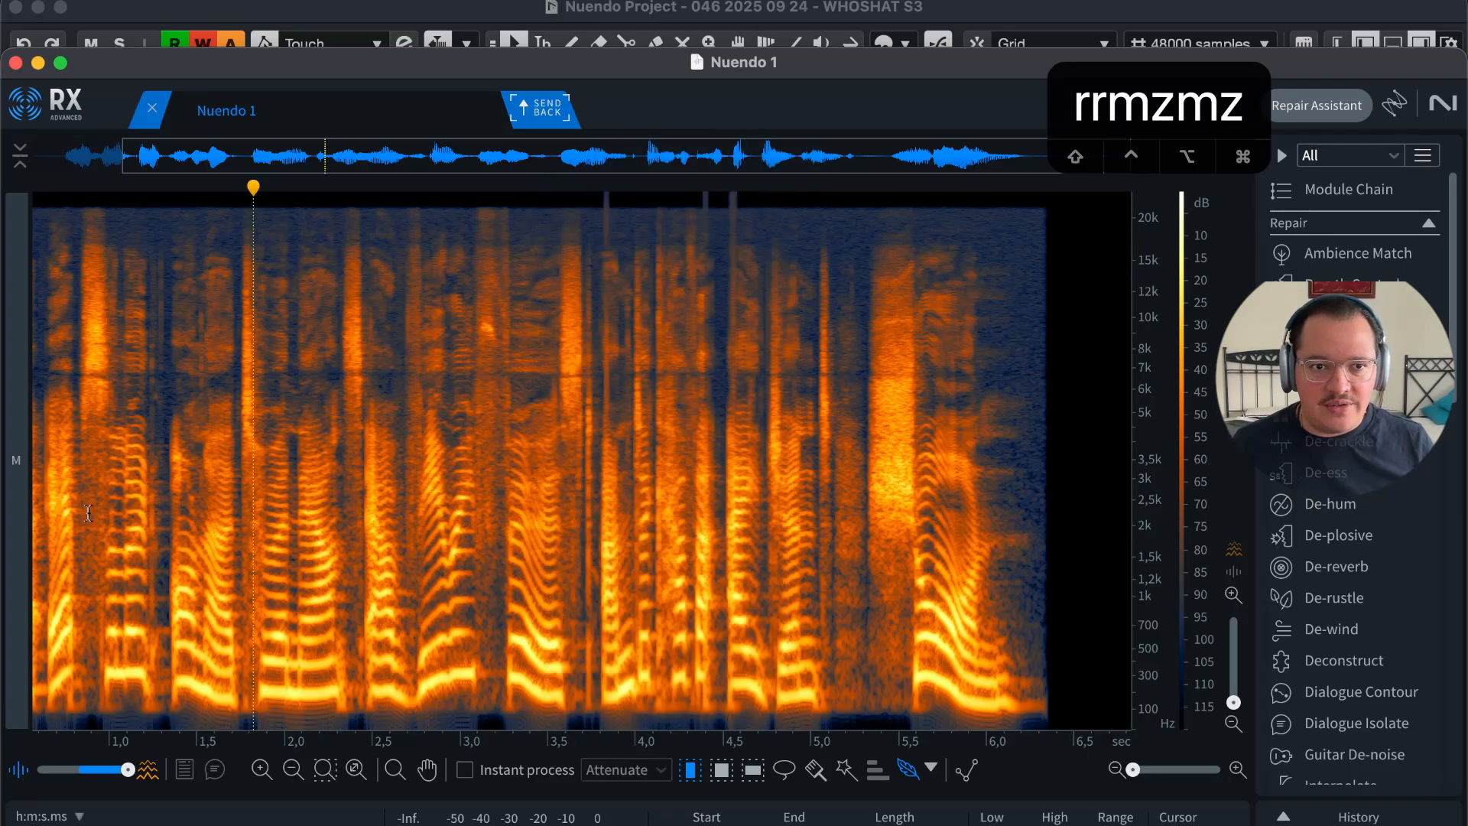
Step: Zoom into the opening phrase and run Mouth De-click on the 1.15–1.35 s pause
{"action": "key", "text": "t"}
{"action": "key", "text": "t"}
{"action": "key", "text": "t"}
{"action": "key", "text": "r"}
{"action": "left_click", "coordinate": [820, 467]}
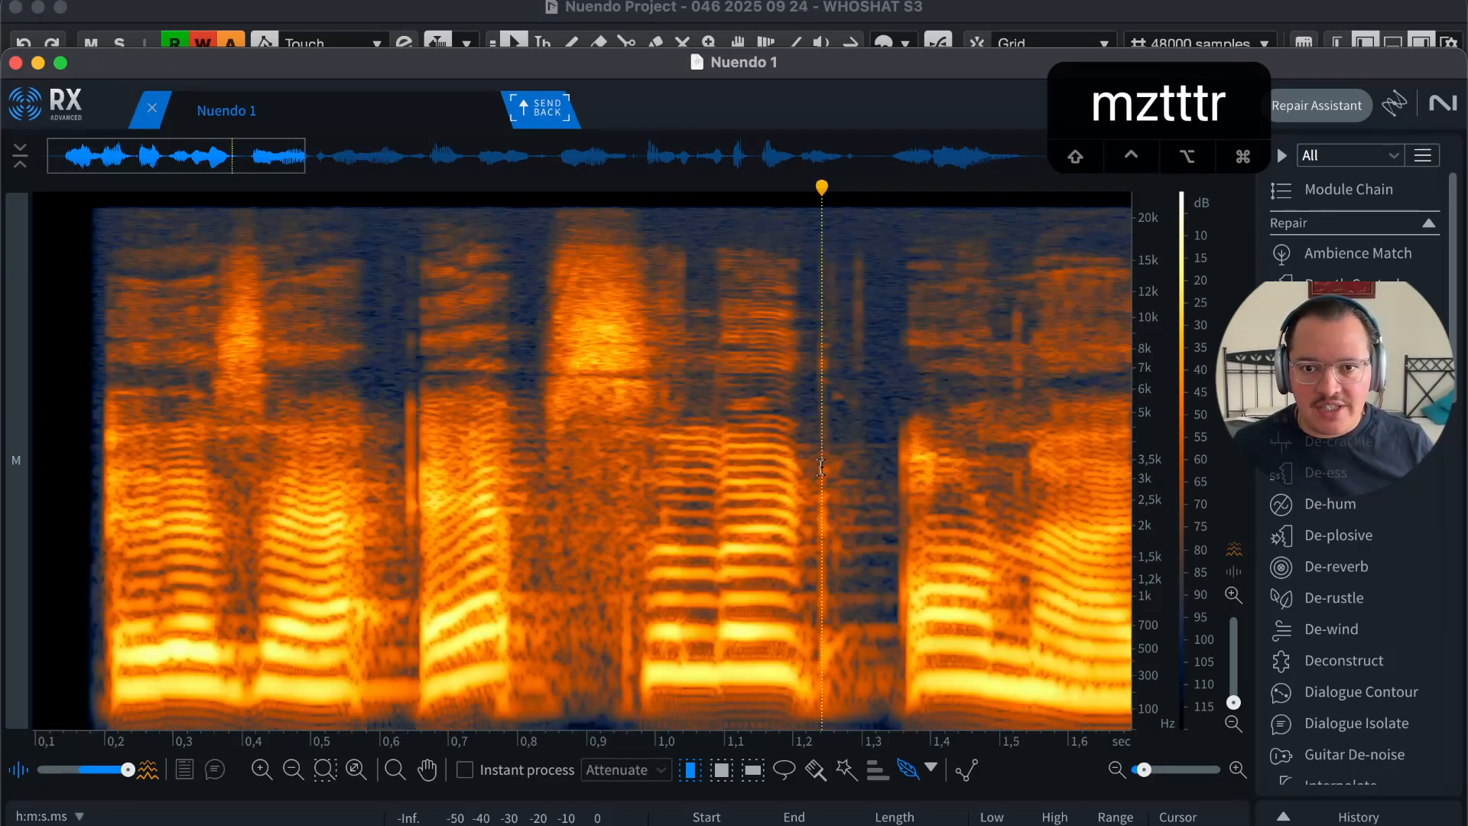
{"action": "key", "text": "t"}
{"action": "left_click", "coordinate": [698, 474]}
{"action": "left_click_drag", "start_coordinate": [775, 489], "coordinate": [442, 489]}
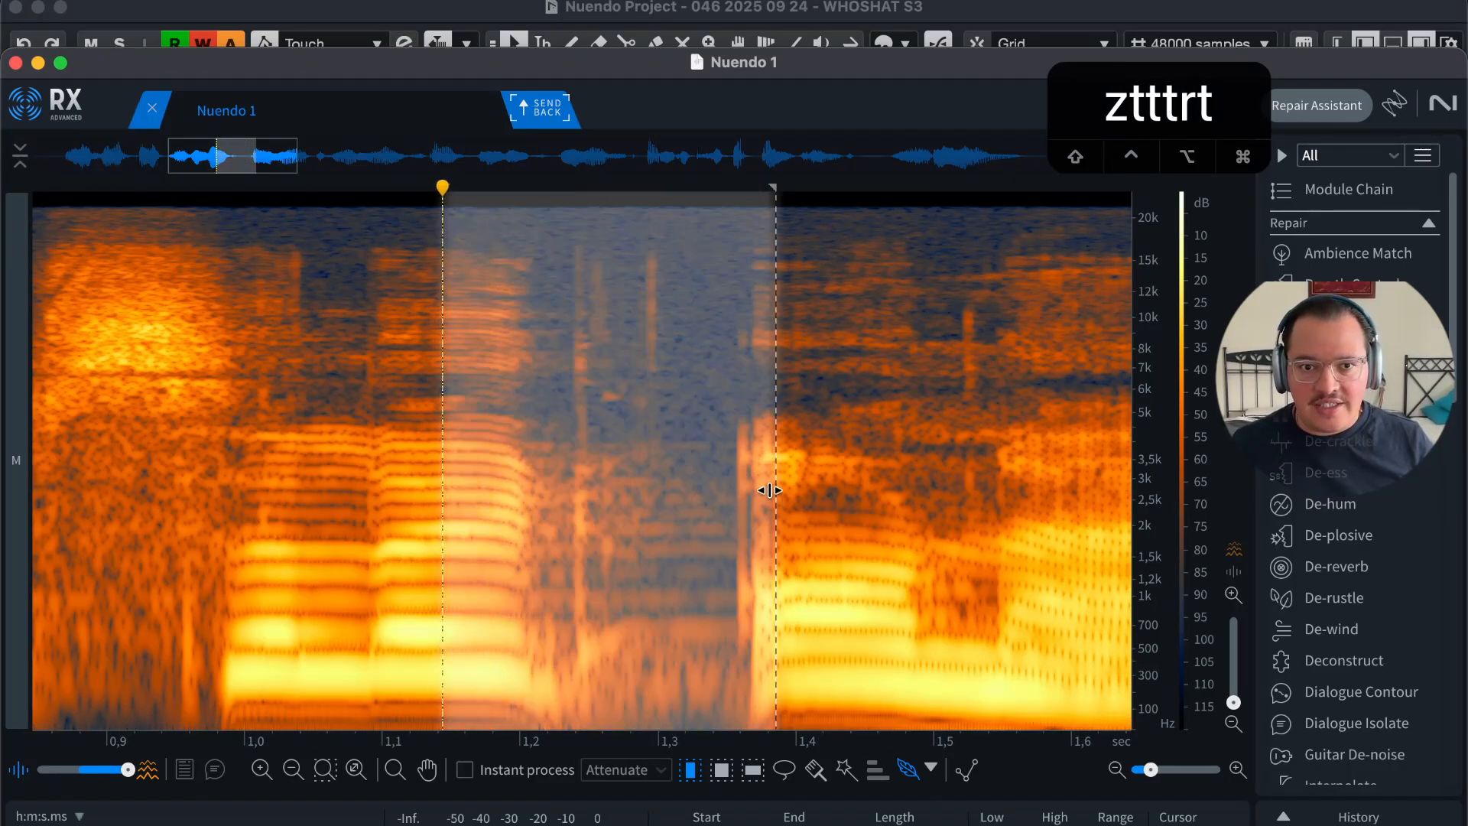
{"action": "left_click", "coordinate": [841, 482]}
{"action": "left_click_drag", "start_coordinate": [747, 482], "coordinate": [477, 482]}
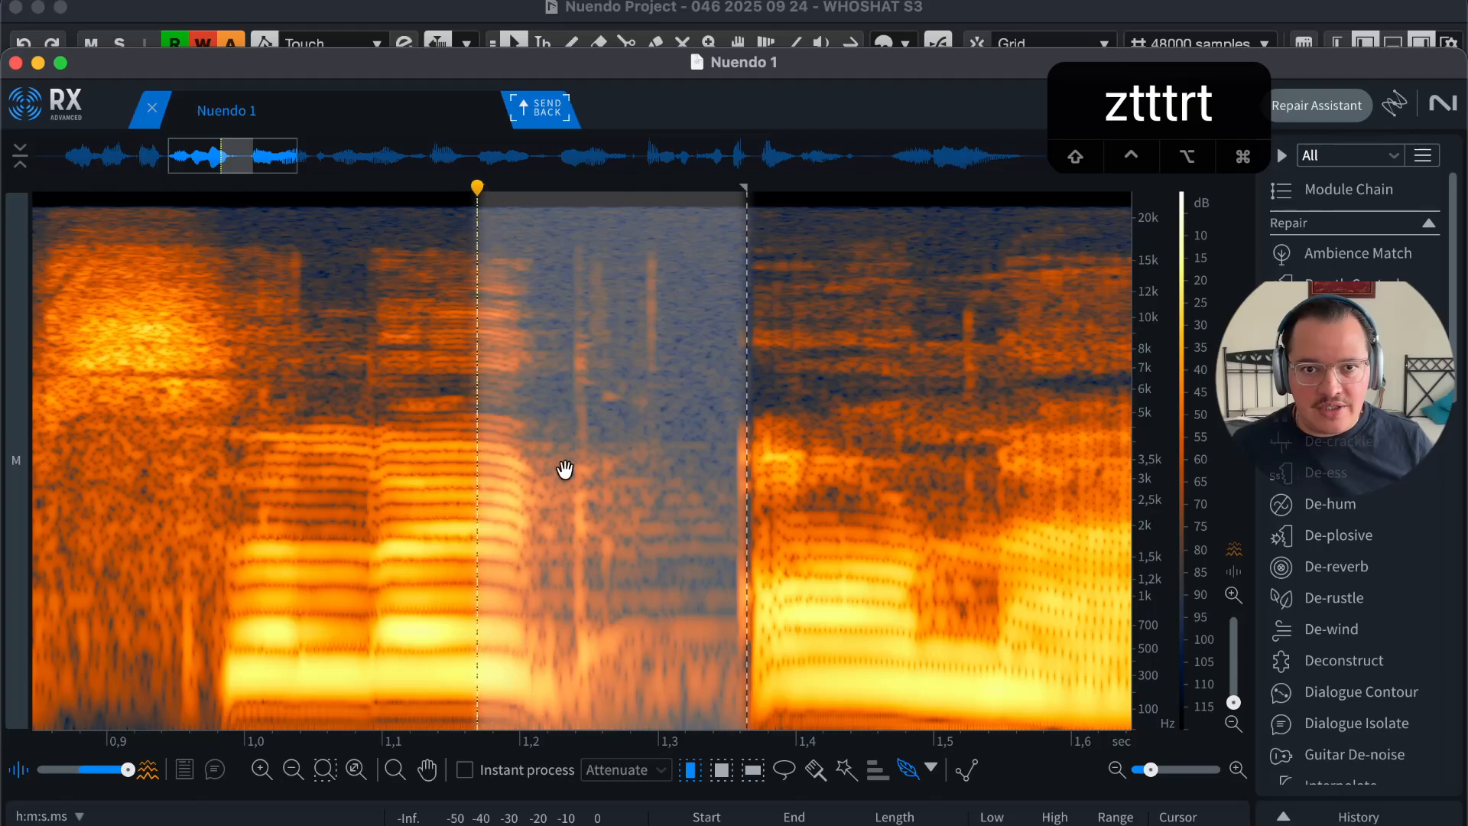
{"action": "key", "text": "m"}
Step: Run Mouth De-click on roughly 1.42–1.55 s and zoom back out in time
{"action": "left_click", "coordinate": [664, 493]}
{"action": "left_click", "coordinate": [429, 514]}
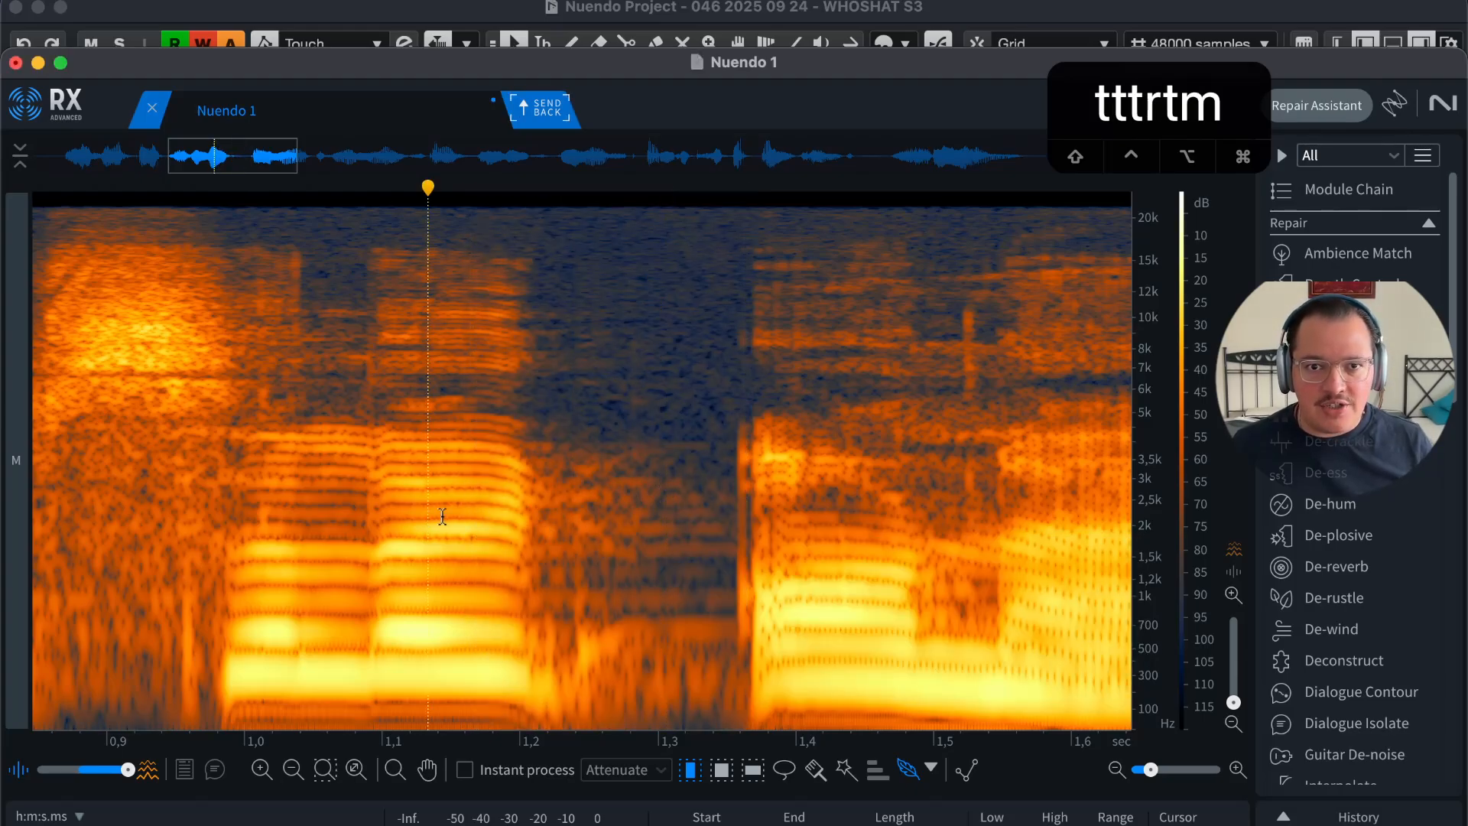
{"action": "left_click_drag", "start_coordinate": [442, 517], "coordinate": [452, 508]}
{"action": "left_click_drag", "start_coordinate": [579, 394], "coordinate": [768, 412]}
{"action": "left_click_drag", "start_coordinate": [1019, 474], "coordinate": [840, 494]}
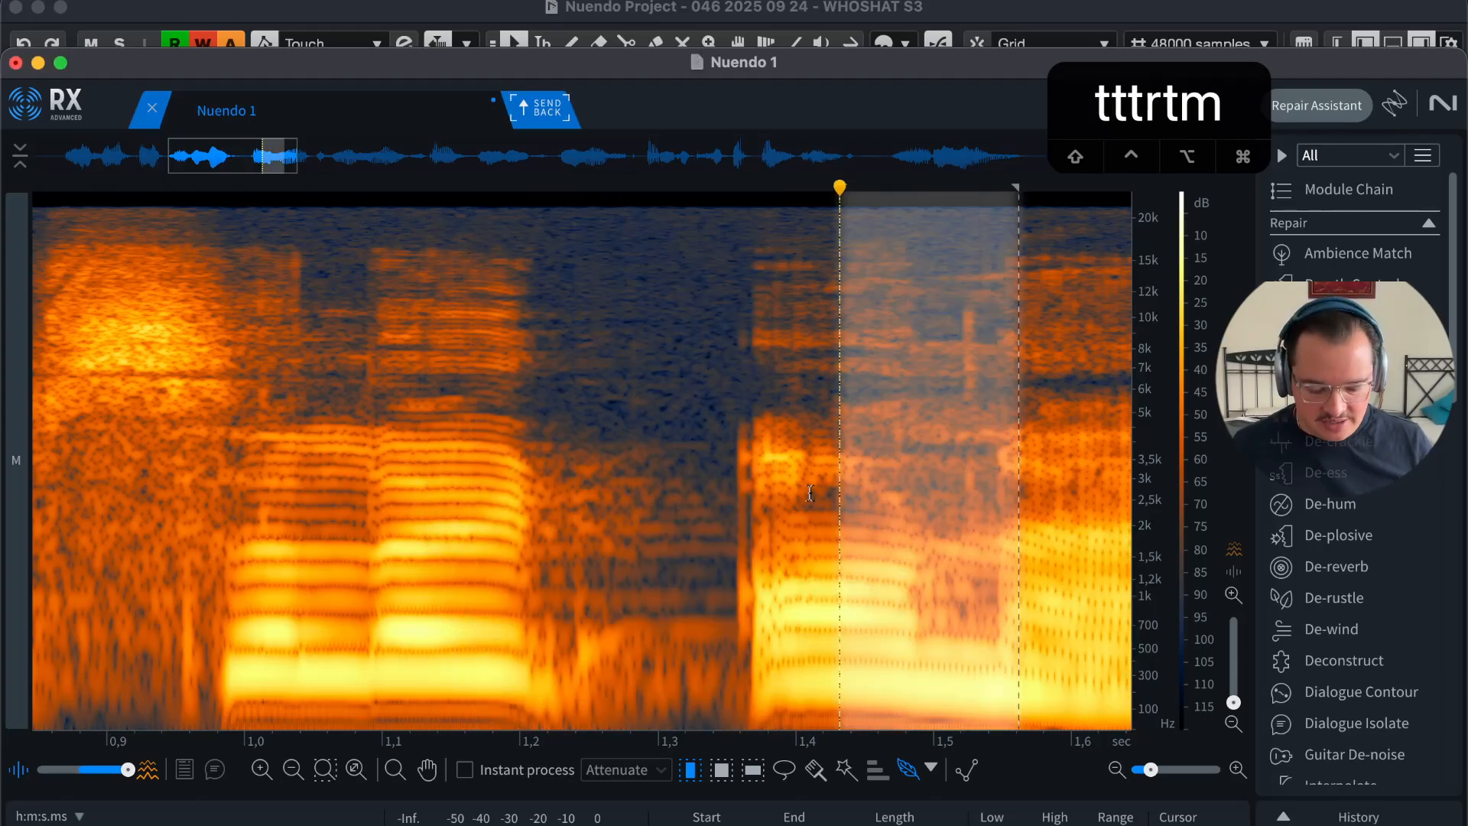
{"action": "key", "text": "m"}
{"action": "left_click", "coordinate": [630, 508]}
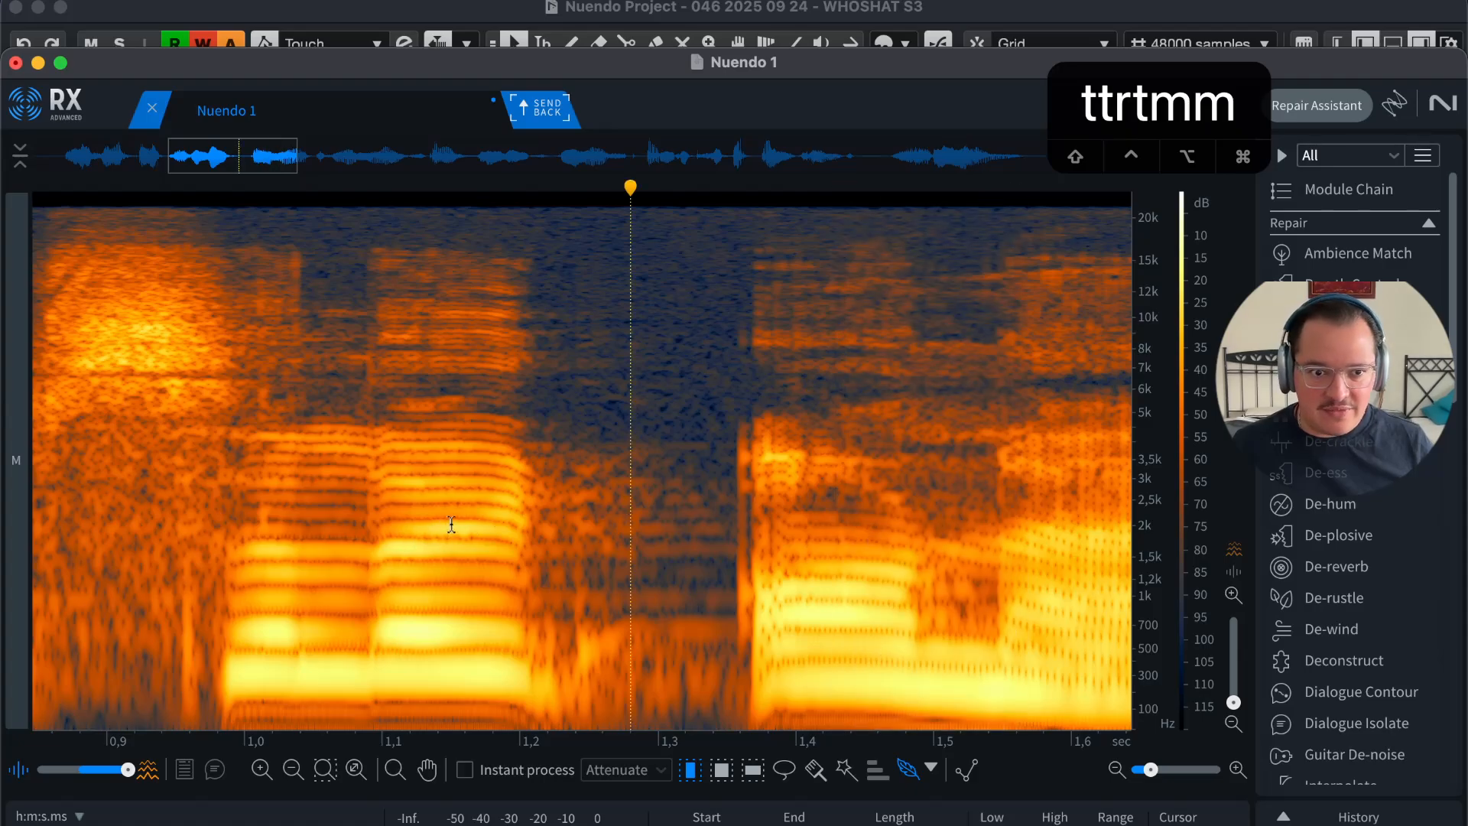
{"action": "key", "text": "r"}
{"action": "key", "text": "r"}
{"action": "key", "text": "r"}
{"action": "key", "text": "r"}
{"action": "key", "text": "r"}
{"action": "key", "text": "r"}
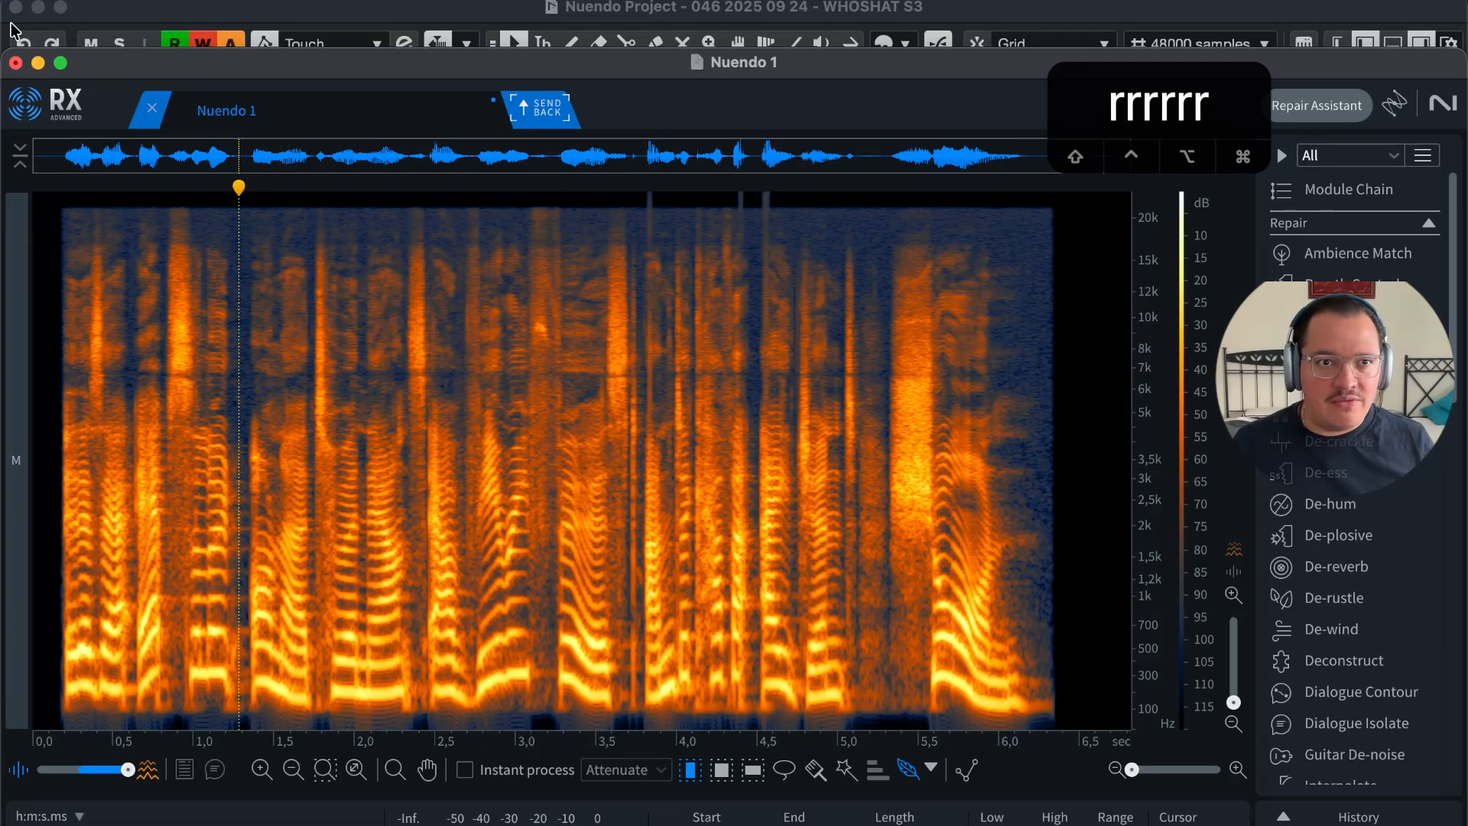
{"action": "left_click", "coordinate": [128, 2]}
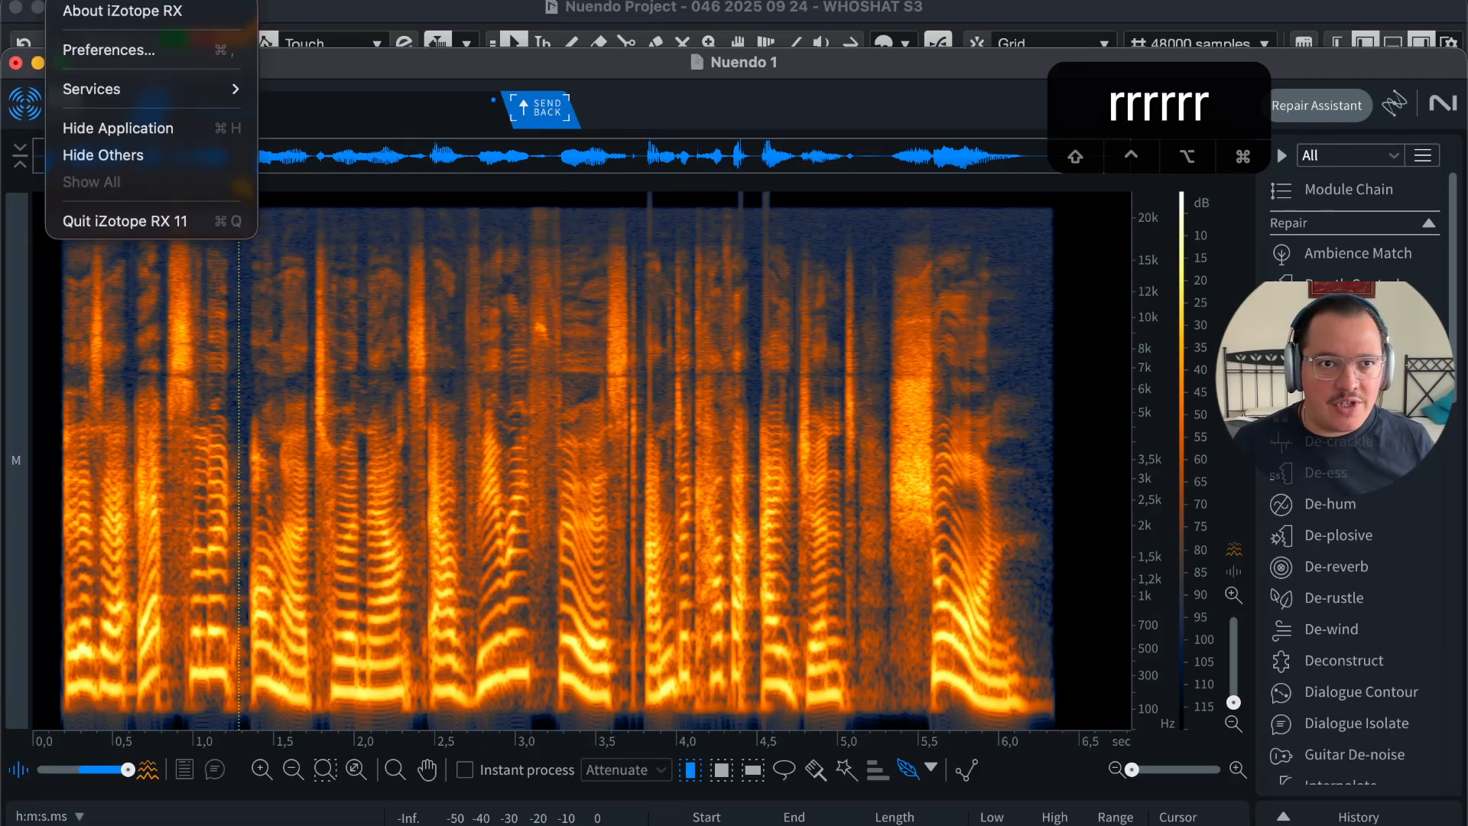
Step: Open Preferences > Keyboard and press R to see that it is bound to Zoom.TimeOut
{"action": "left_click", "coordinate": [165, 51]}
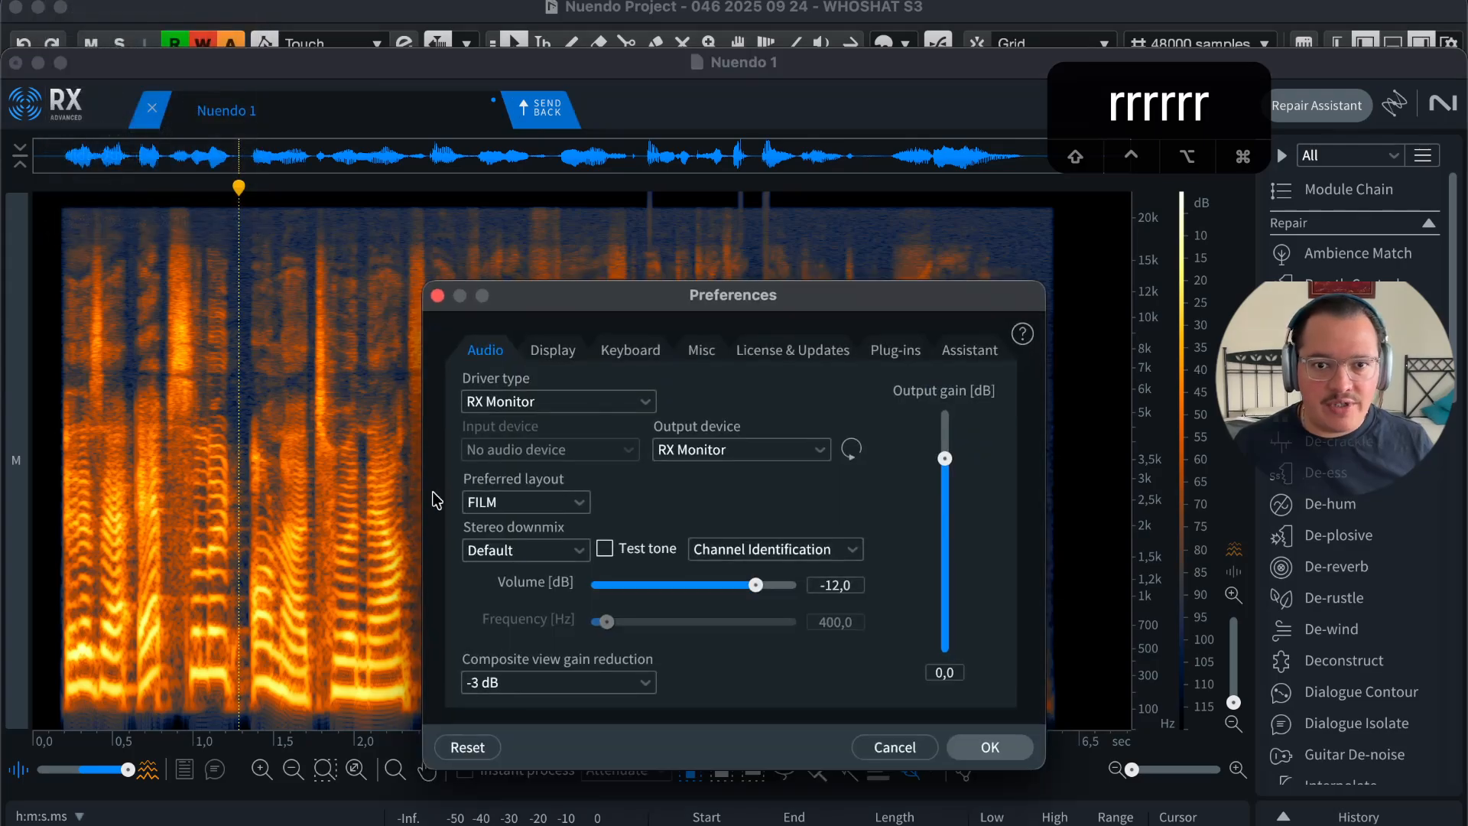
{"action": "left_click", "coordinate": [630, 351]}
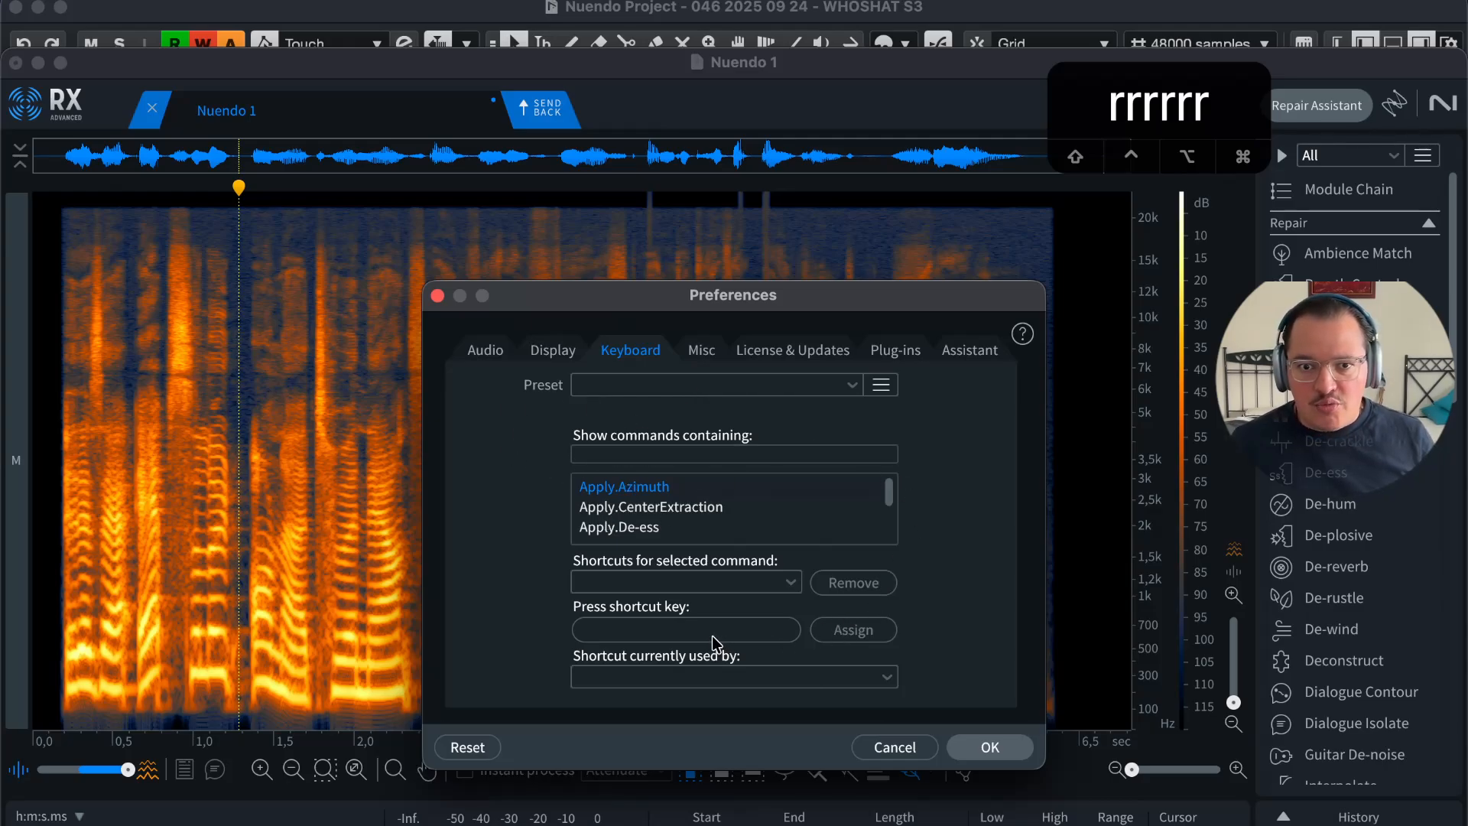
{"action": "left_click", "coordinate": [758, 635]}
{"action": "key", "text": "r"}
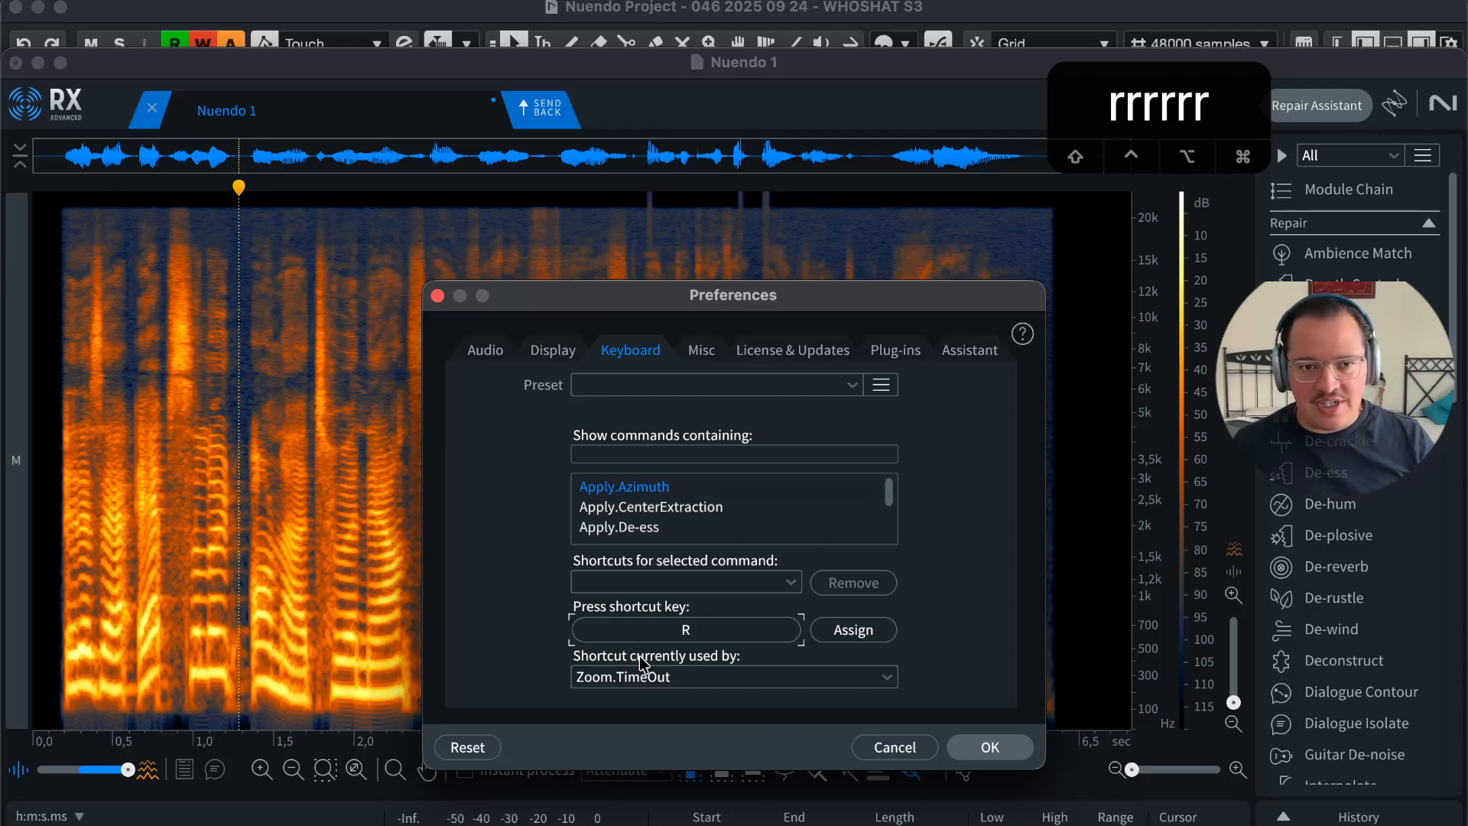
{"action": "left_click_drag", "start_coordinate": [768, 301], "coordinate": [769, 249]}
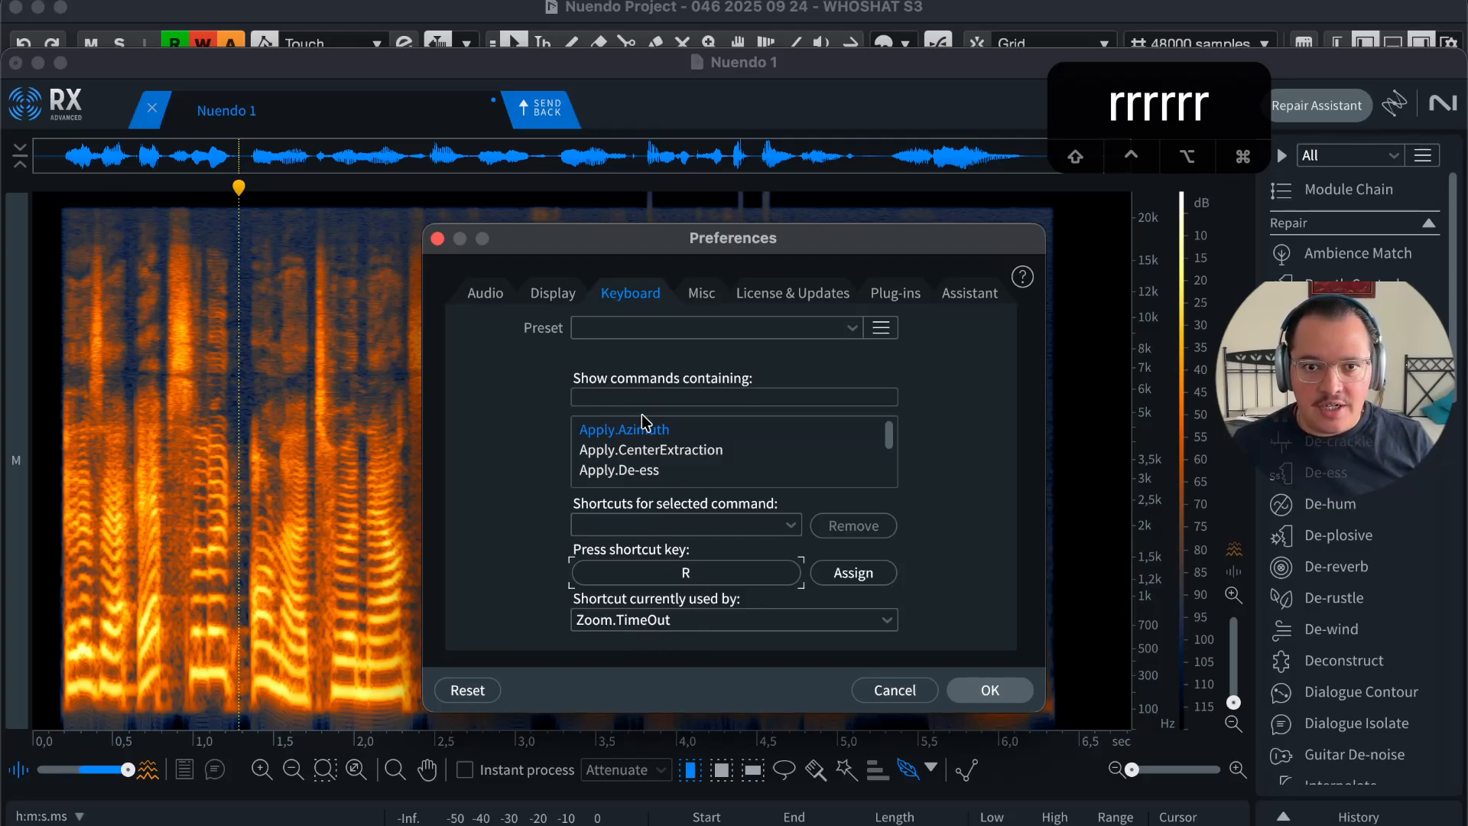
{"action": "left_click", "coordinate": [695, 394]}
Step: Filter commands by 'zoom.timeout', select Zoom.TimeOut and confirm its shortcut is R
{"action": "type", "text": "zoom"}
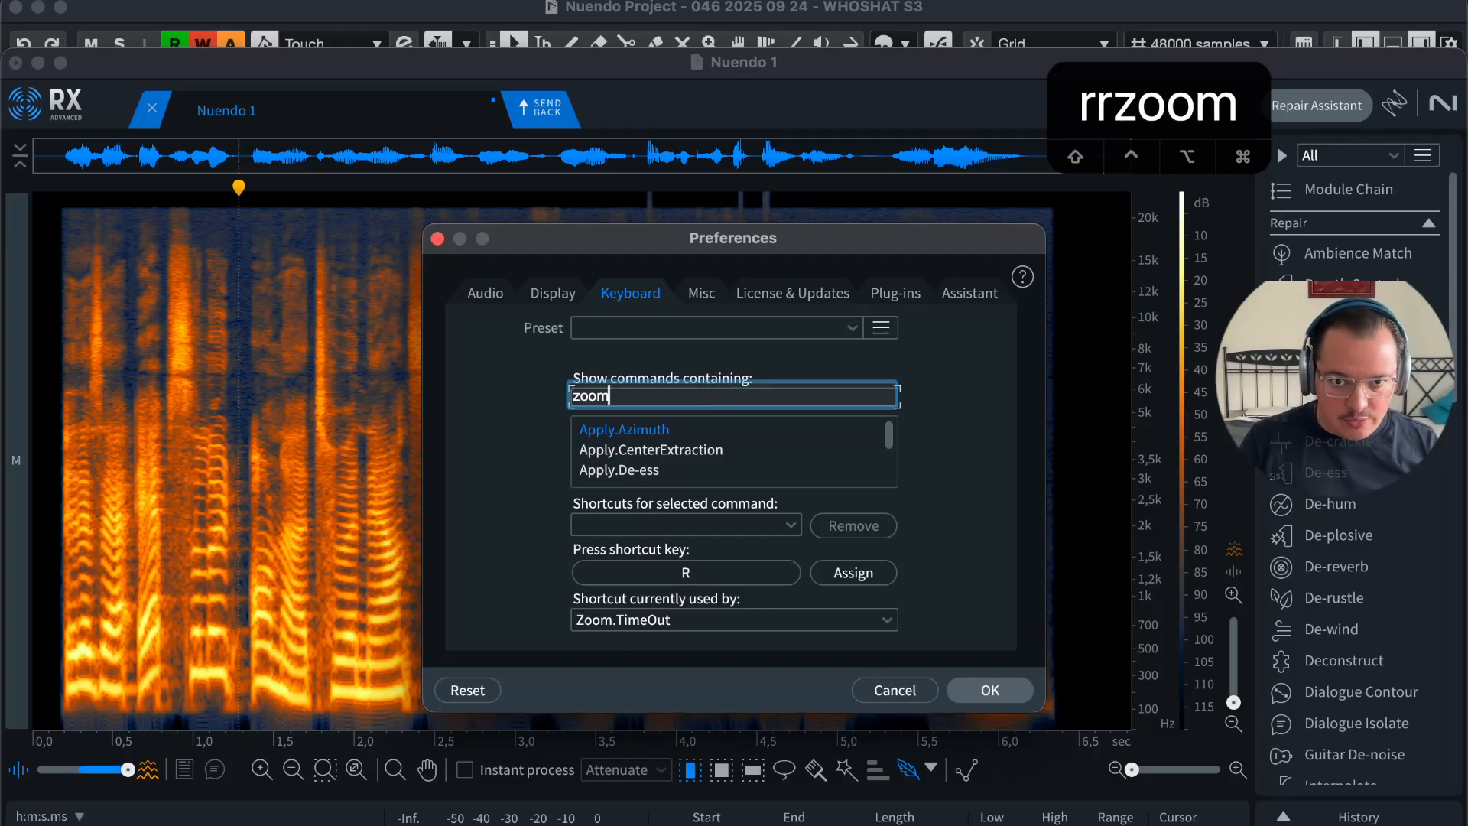
{"action": "type", "text": ".timeout"}
{"action": "key", "text": "Return"}
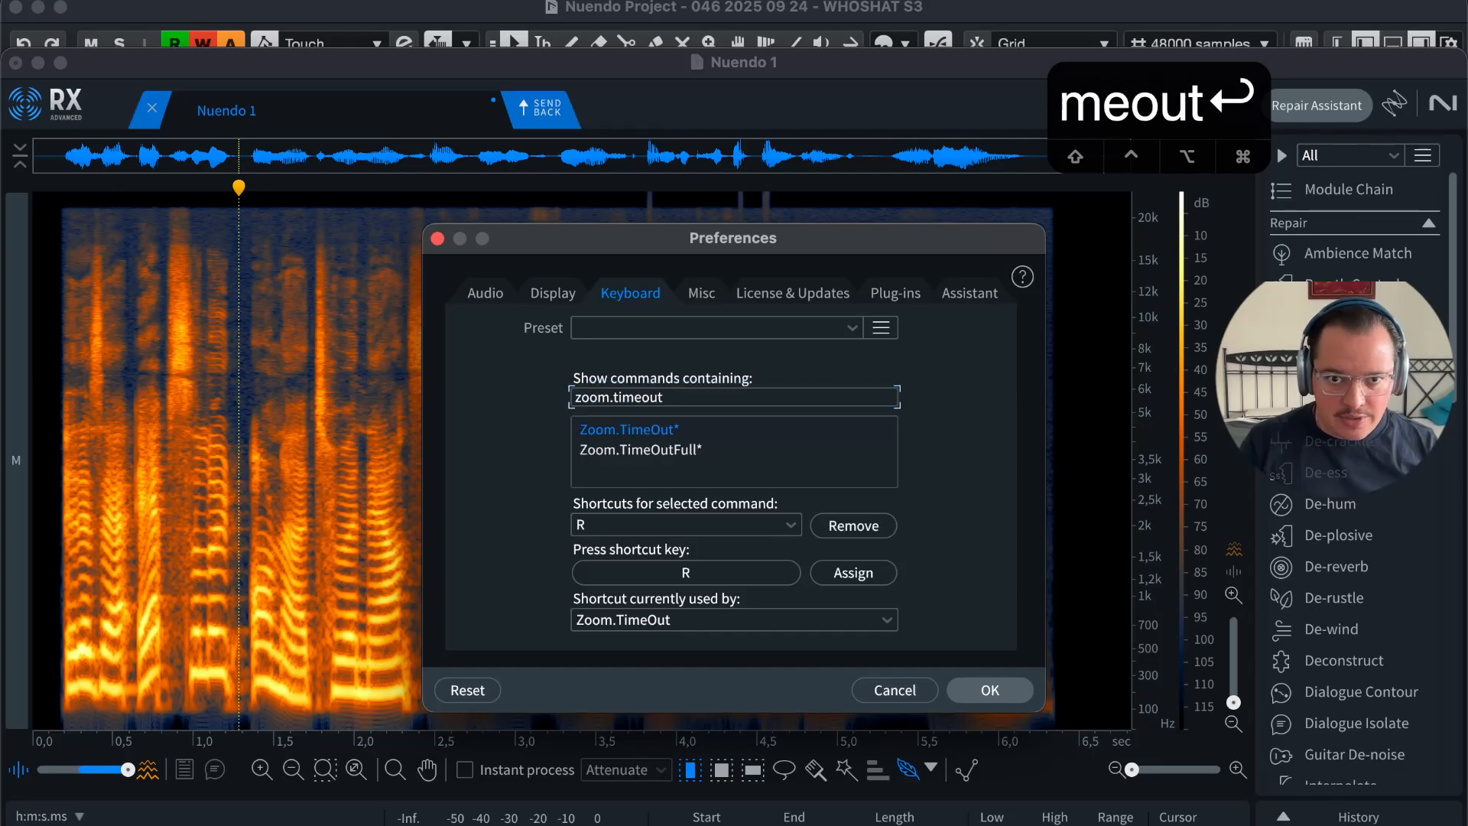
{"action": "left_click", "coordinate": [686, 435]}
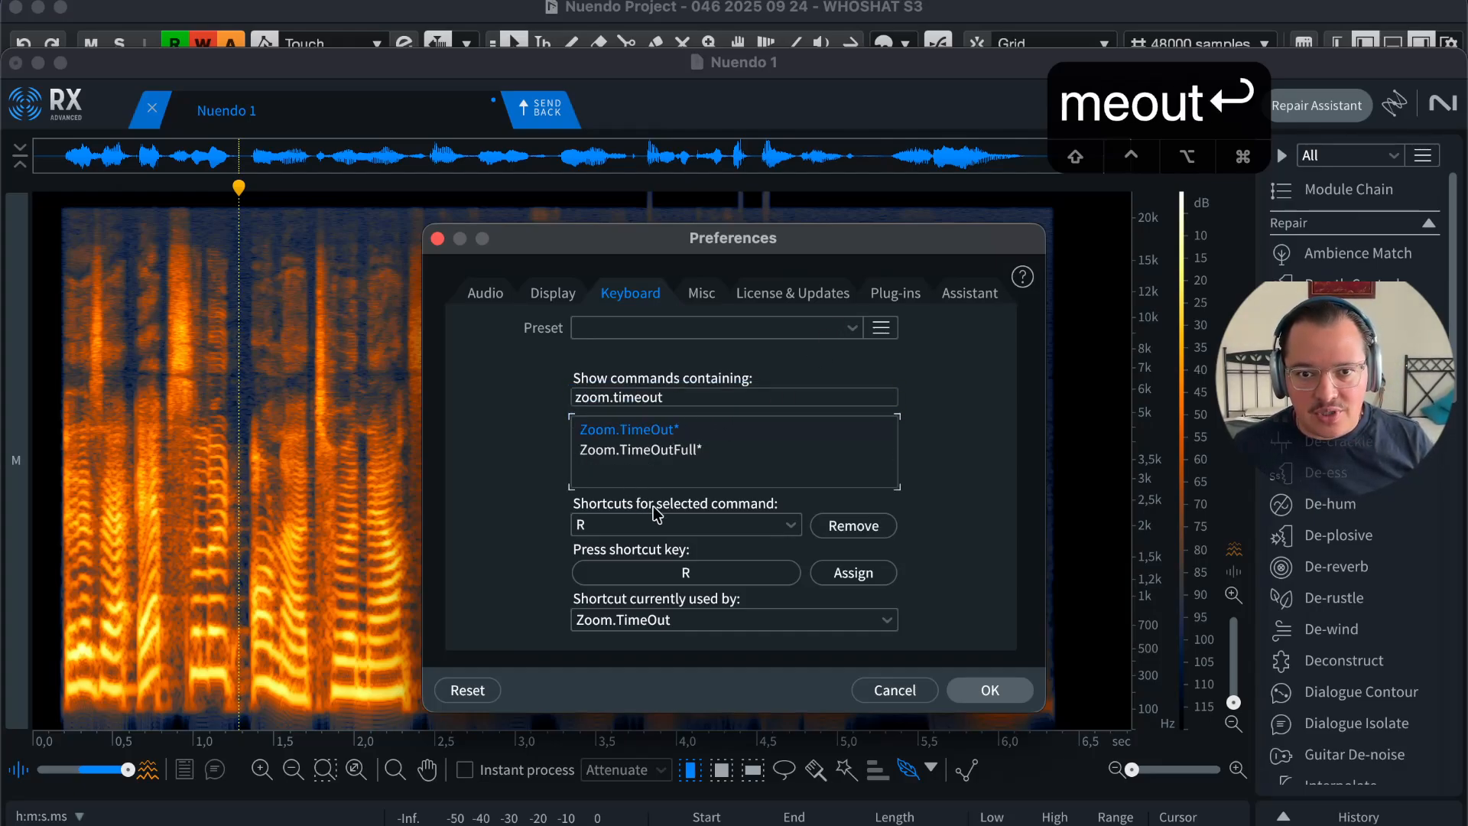
{"action": "left_click", "coordinate": [791, 525]}
{"action": "left_click", "coordinate": [795, 526]}
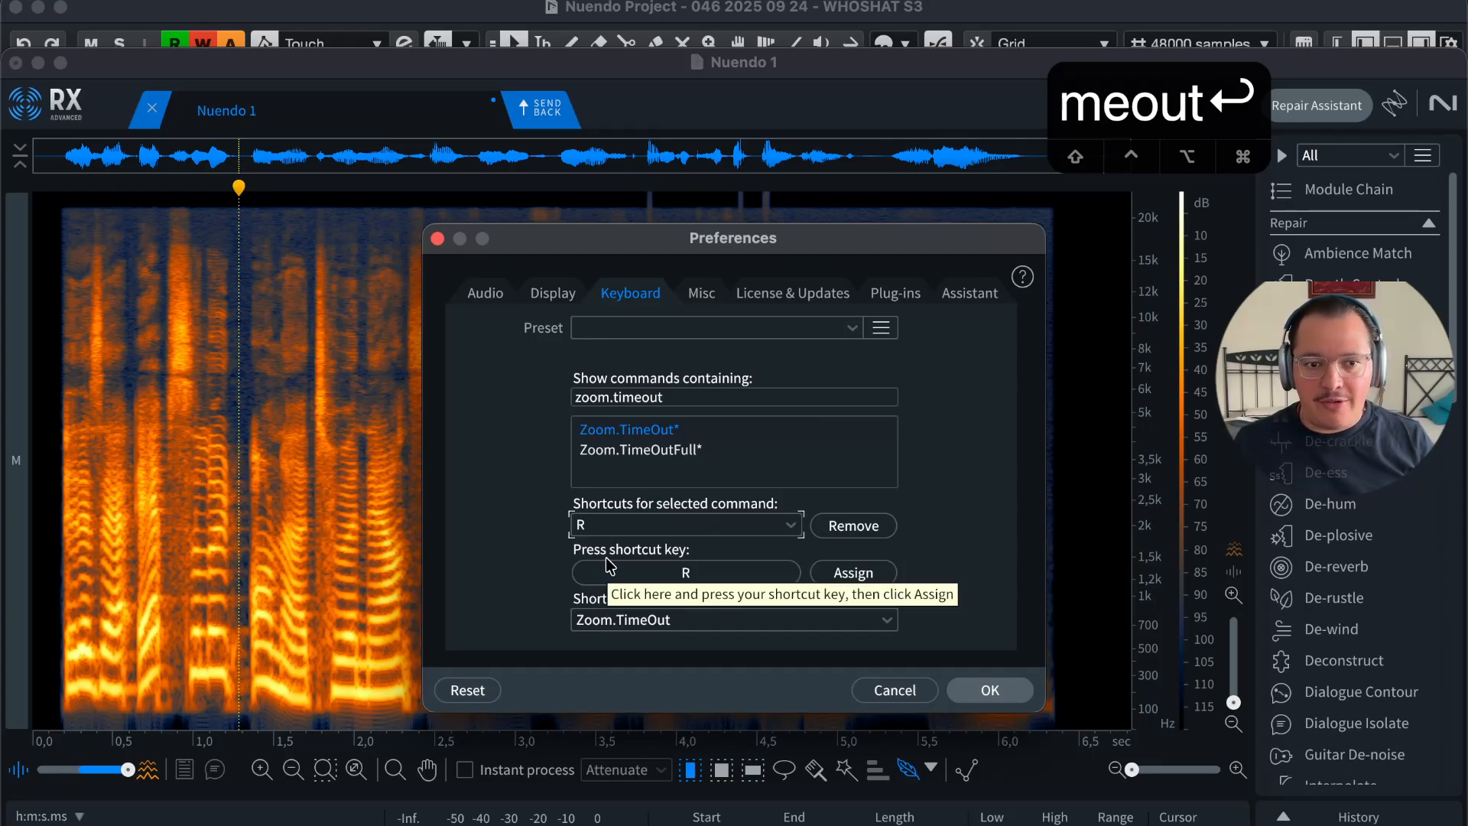
{"action": "left_click", "coordinate": [732, 576]}
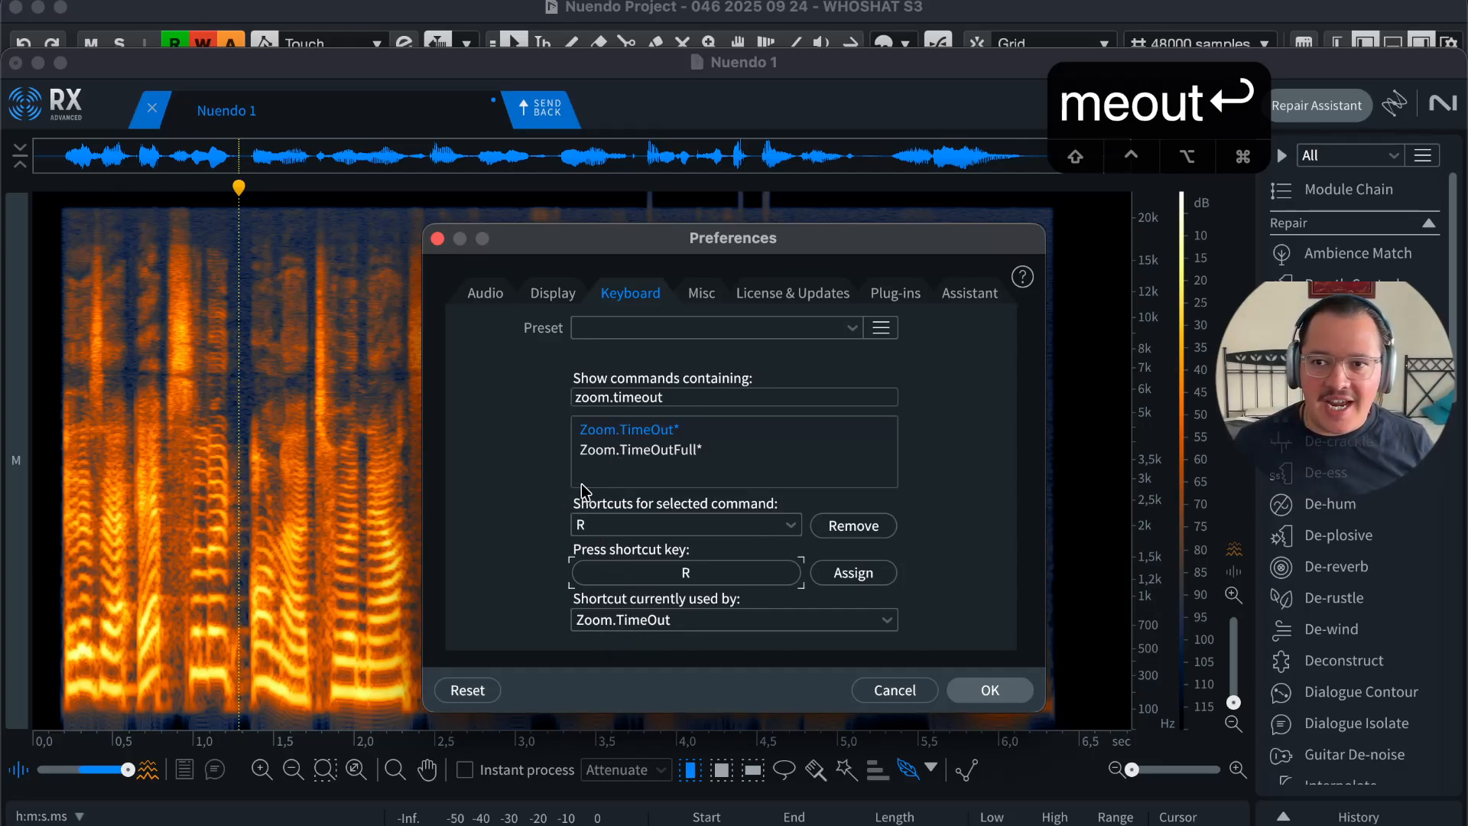
Step: Press T in the shortcut field to see which command uses it
{"action": "left_click", "coordinate": [683, 621]}
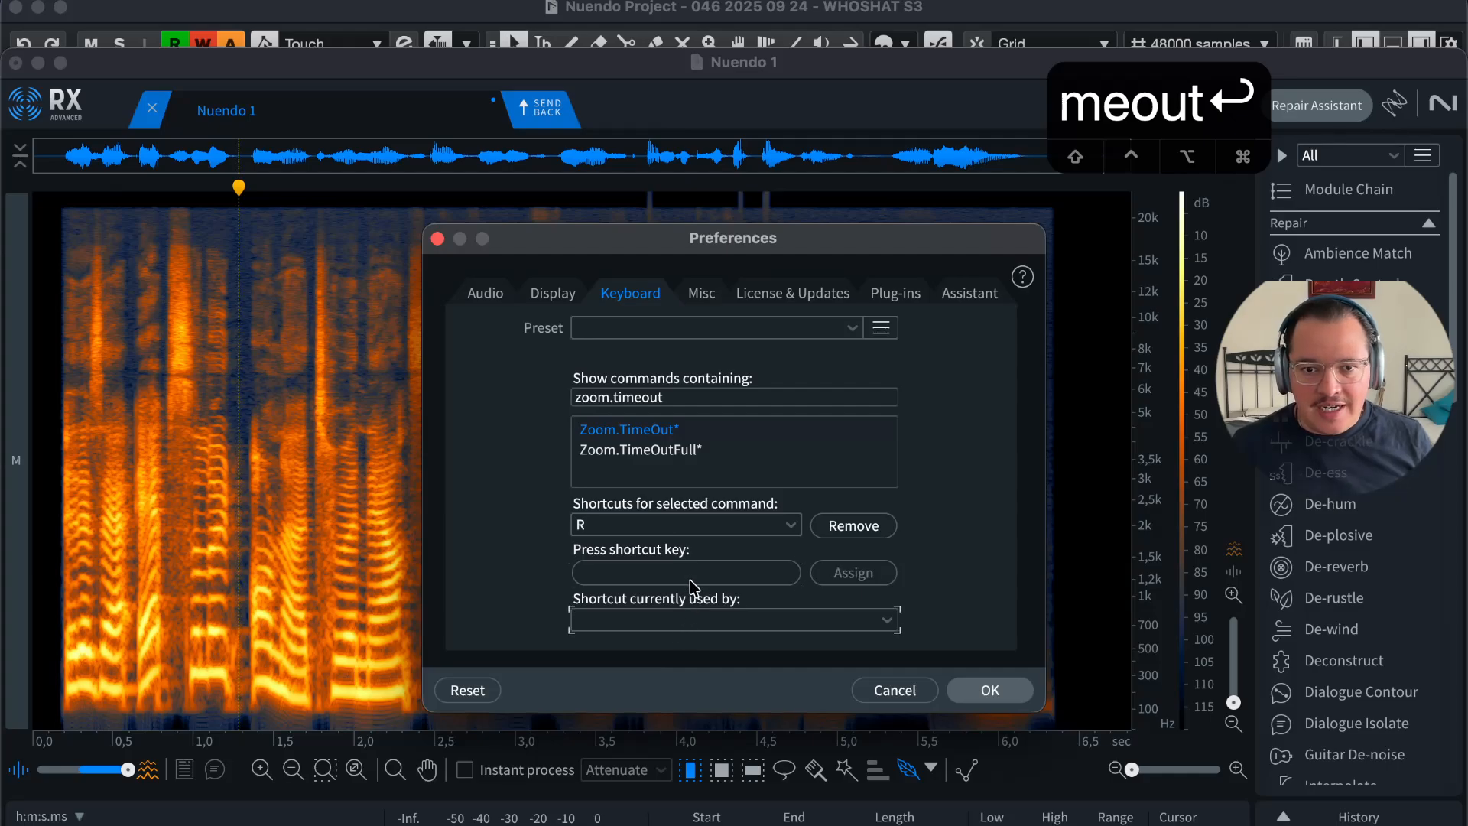
{"action": "left_click", "coordinate": [690, 585]}
{"action": "key", "text": "t"}
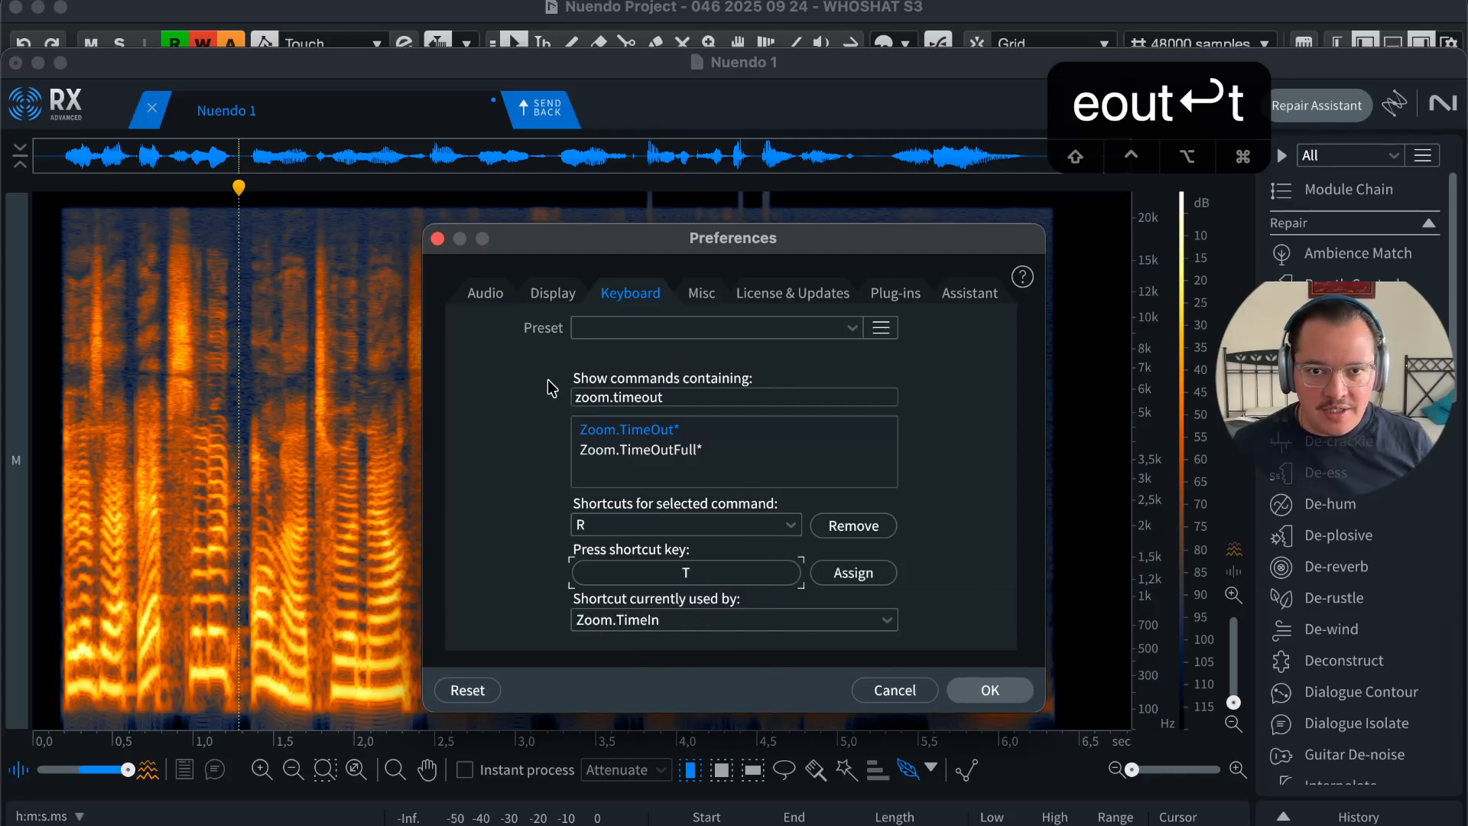
Step: Filter to 'zoom.timein', select Zoom.TimeIn, and press 1 to find Edit.EditorCursorMode.SelectTime
{"action": "left_click", "coordinate": [679, 394]}
{"action": "left_click", "coordinate": [707, 395]}
{"action": "key", "text": "BackSpace"}
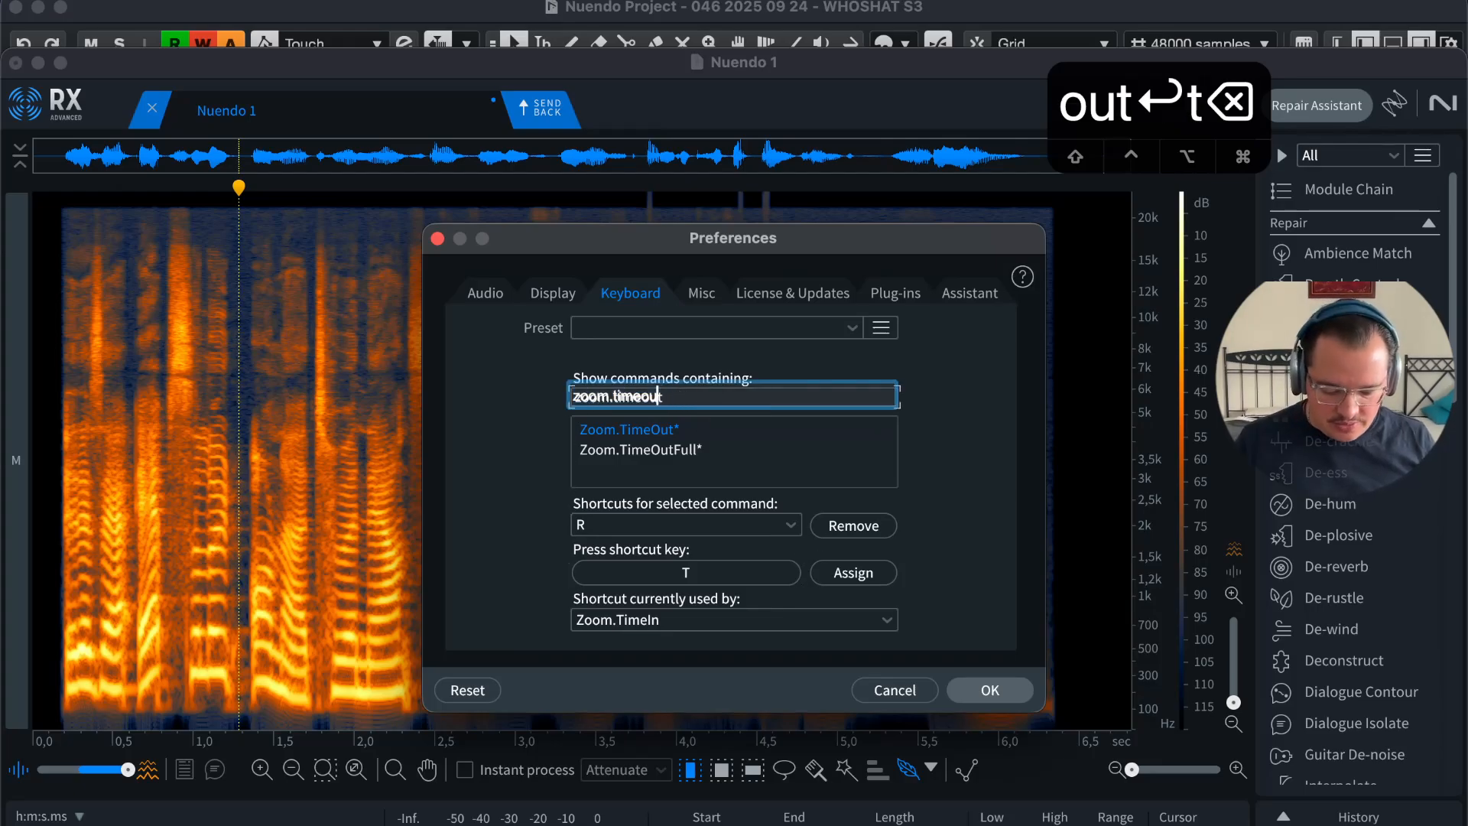
{"action": "key", "text": "BackSpace"}
{"action": "key", "text": "BackSpace"}
{"action": "type", "text": "in"}
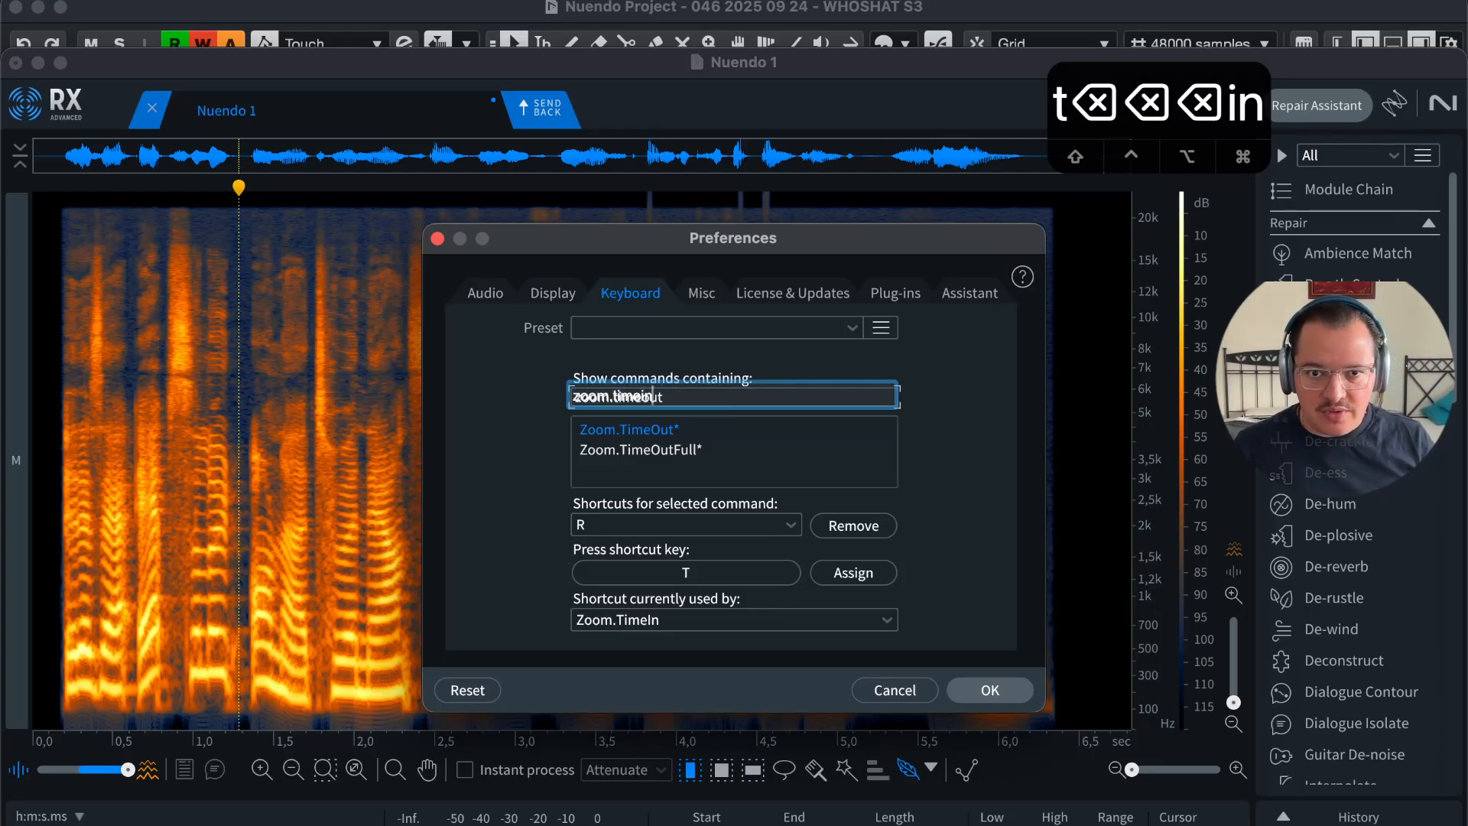
{"action": "key", "text": "Return"}
{"action": "left_click", "coordinate": [666, 440]}
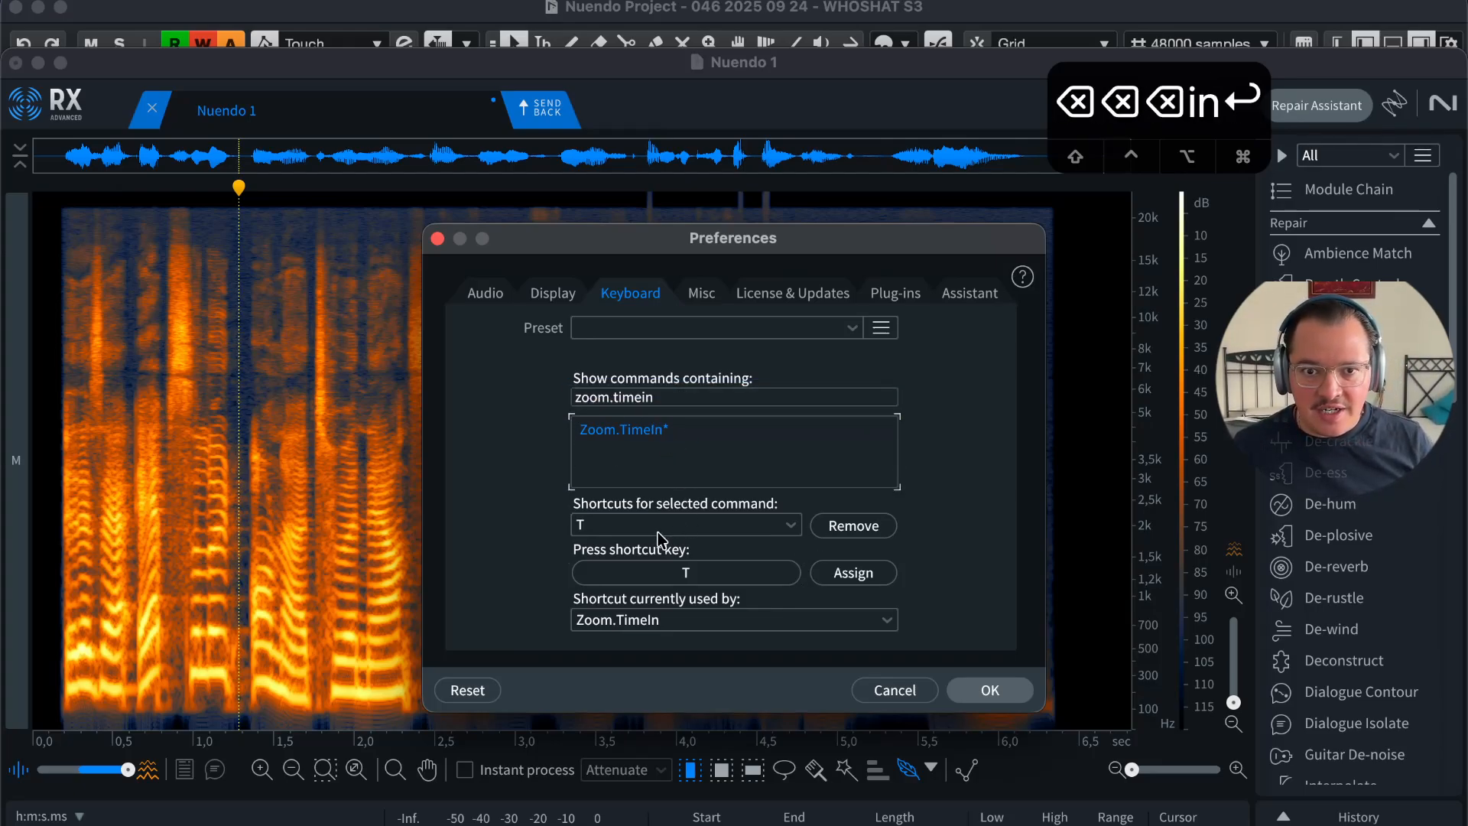
{"action": "left_click", "coordinate": [676, 579]}
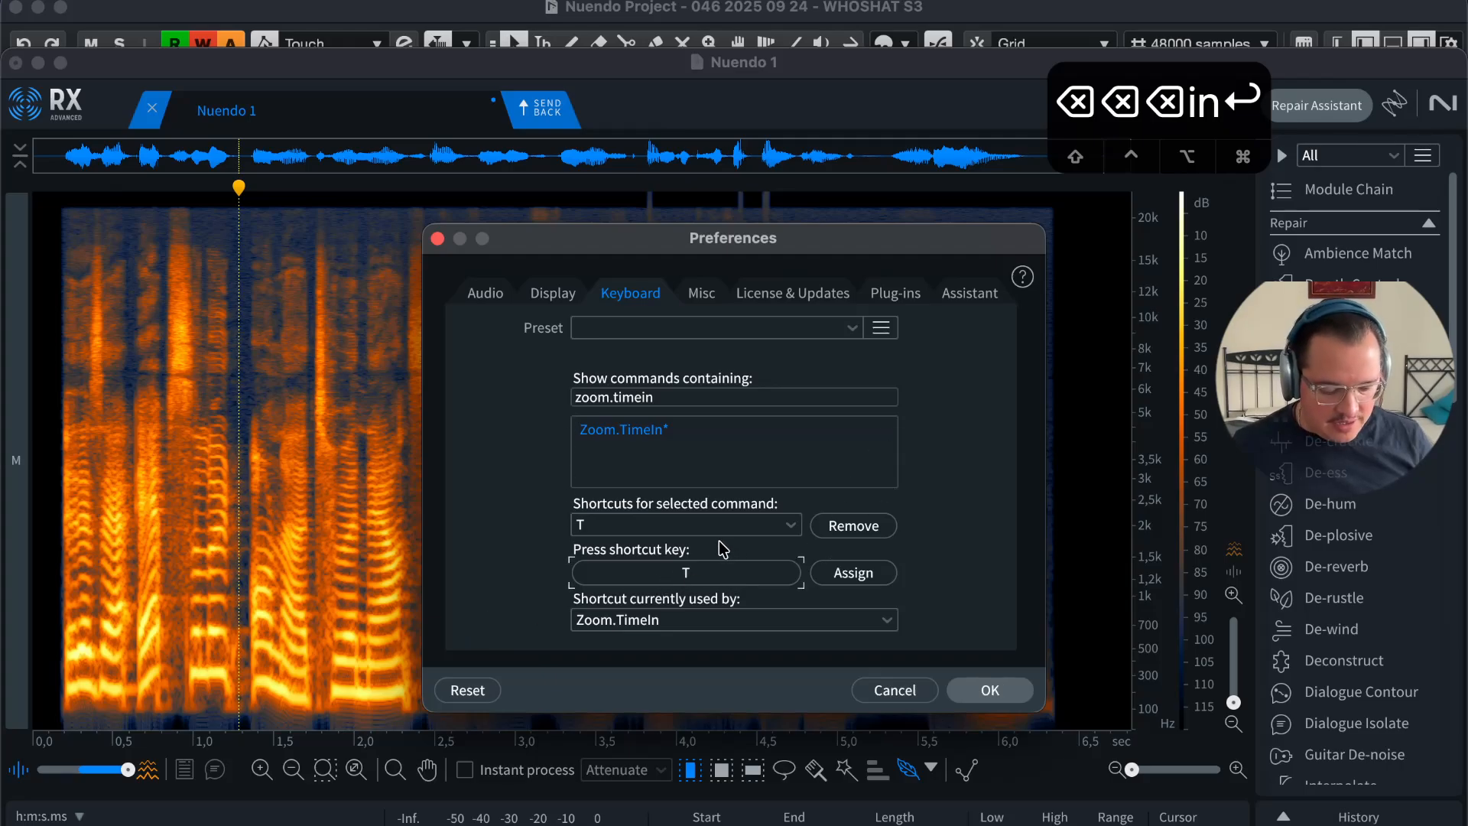
{"action": "key", "text": "1"}
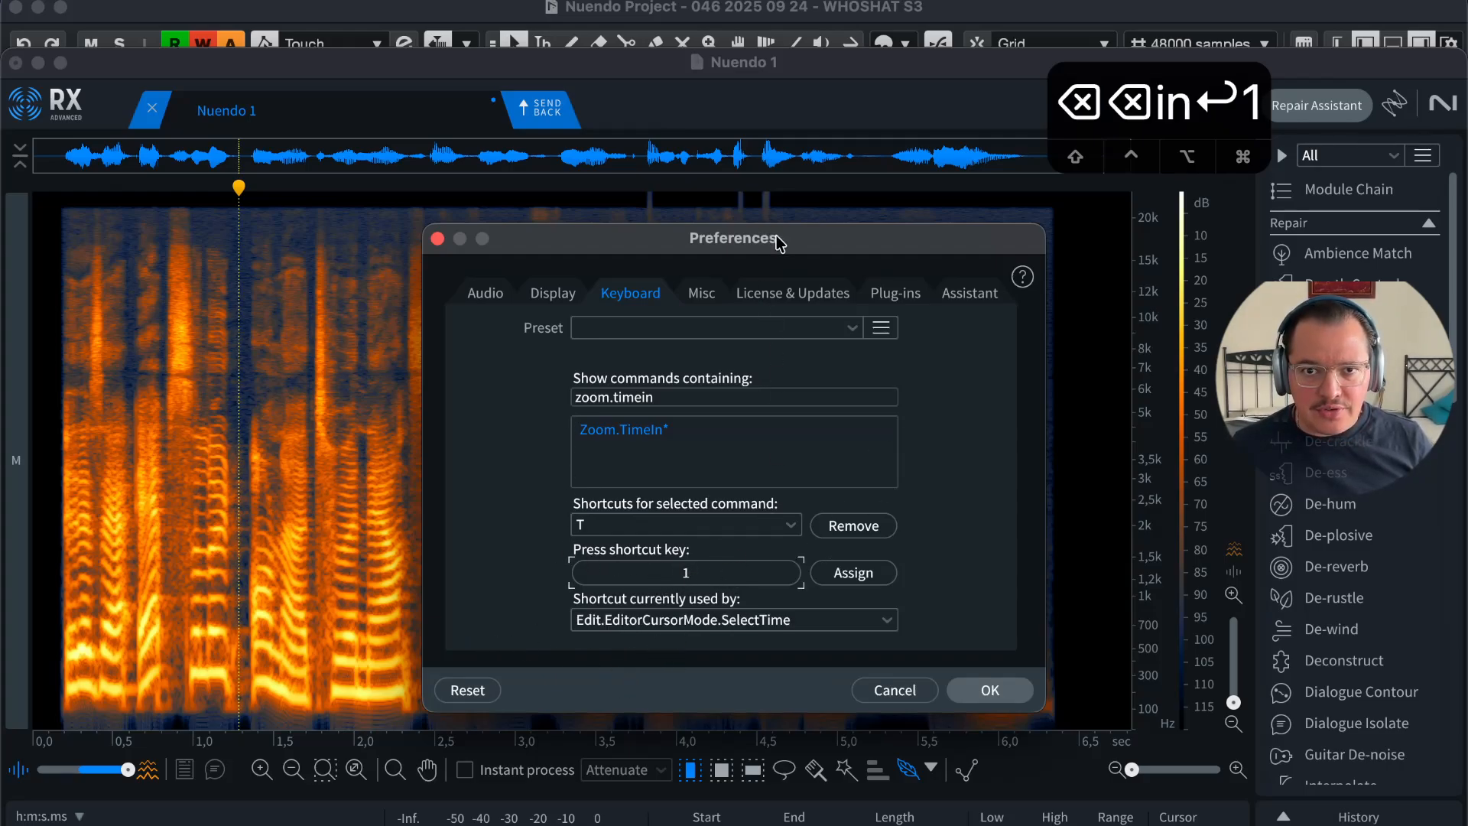
{"action": "left_click_drag", "start_coordinate": [780, 243], "coordinate": [767, 256]}
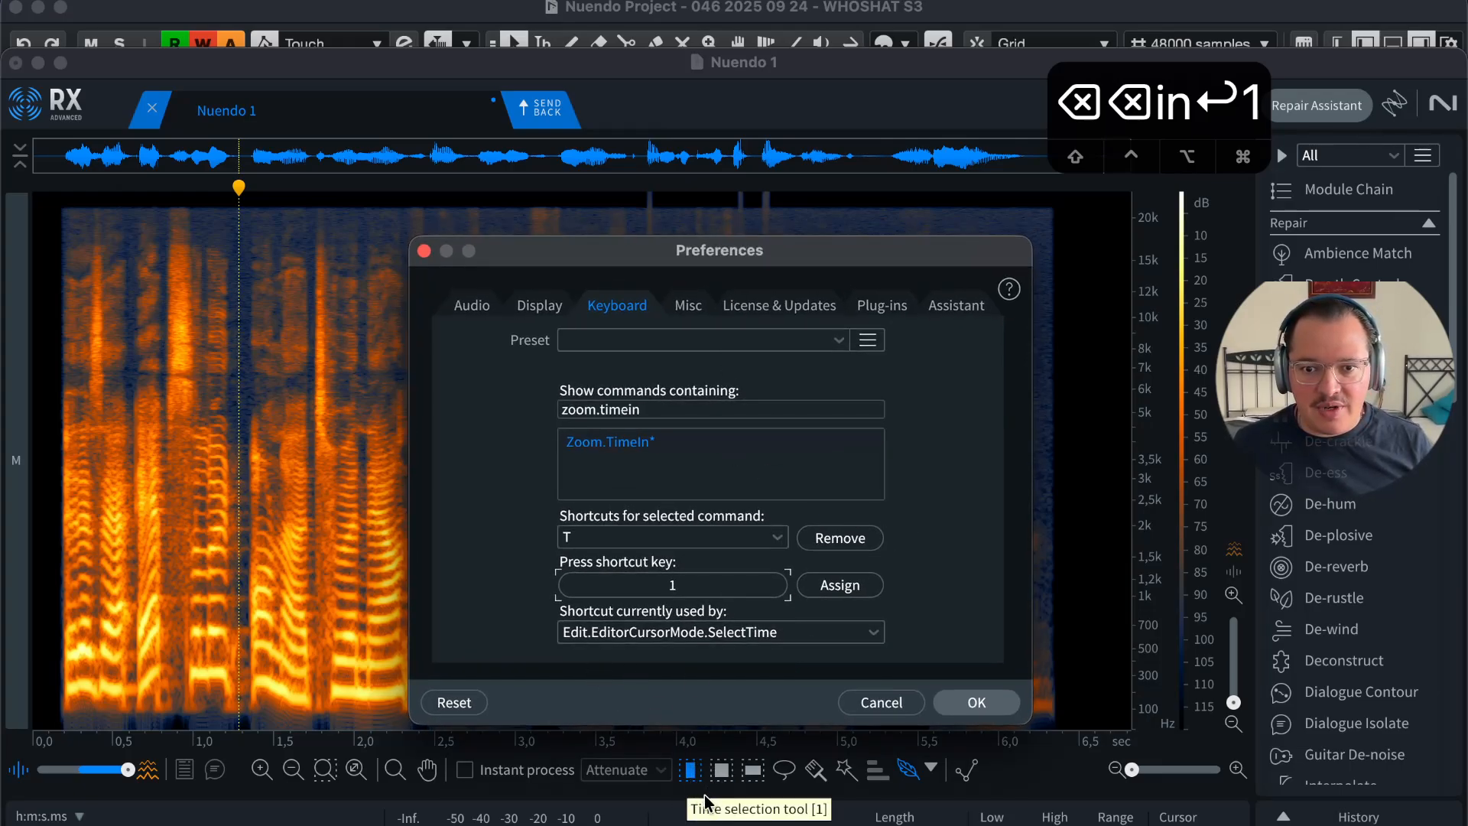
Step: Cancel the preferences and cycle through selection tools 1–5, ending on time selection
{"action": "key", "text": "2"}
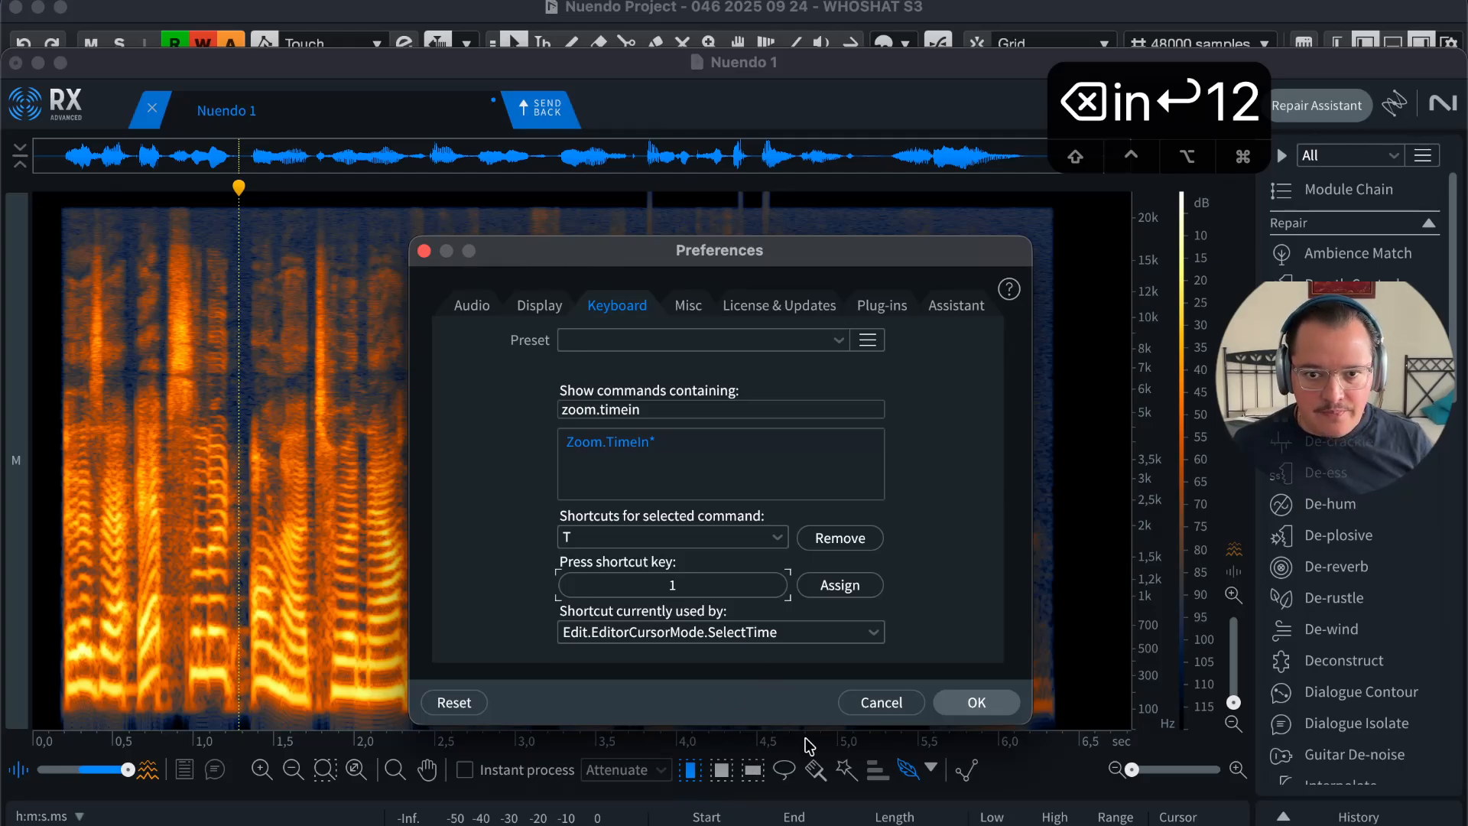
{"action": "left_click", "coordinate": [887, 702]}
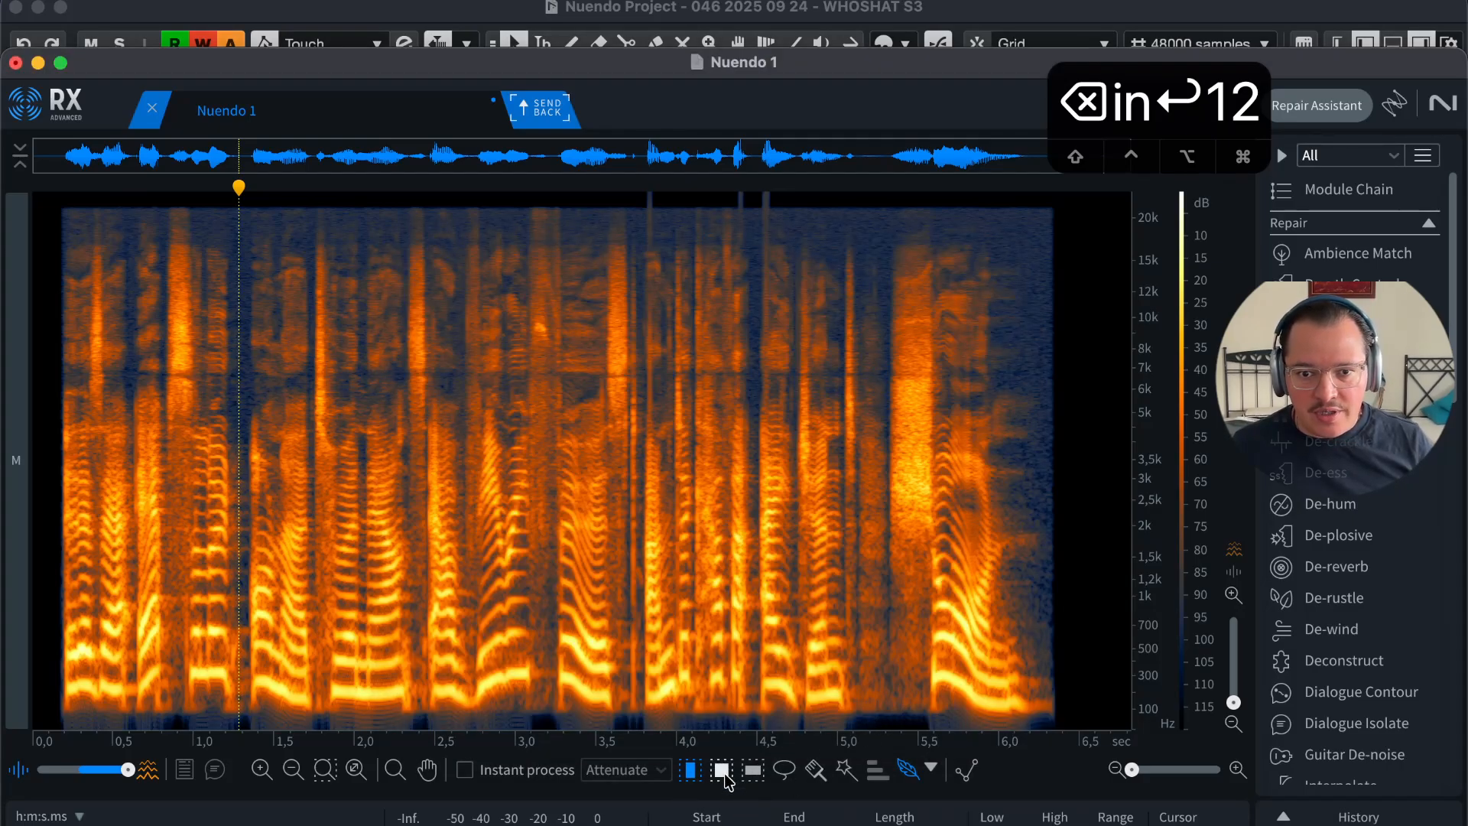
{"action": "key", "text": "2"}
{"action": "key", "text": "3"}
{"action": "key", "text": "4"}
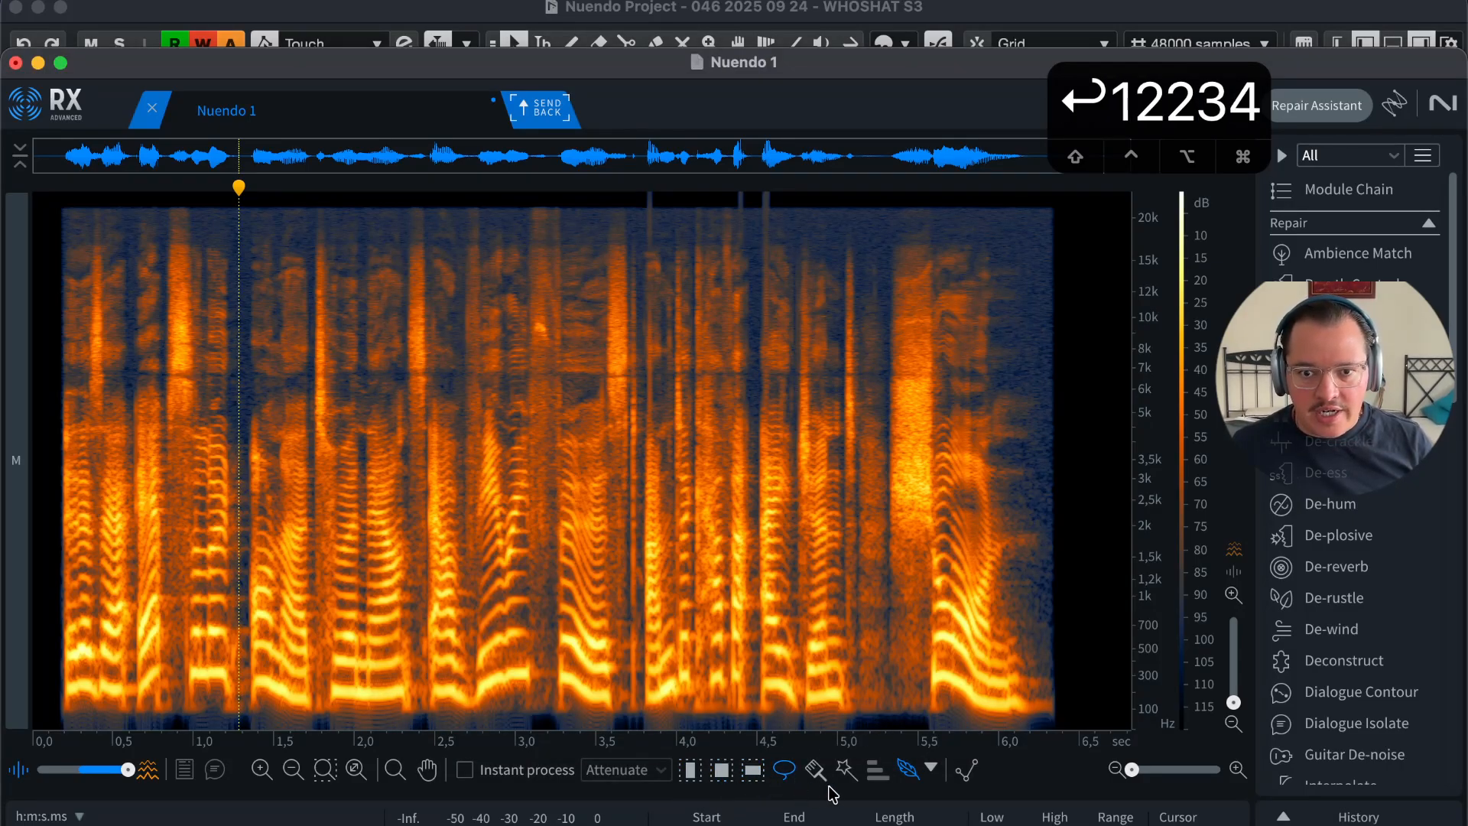
{"action": "key", "text": "5"}
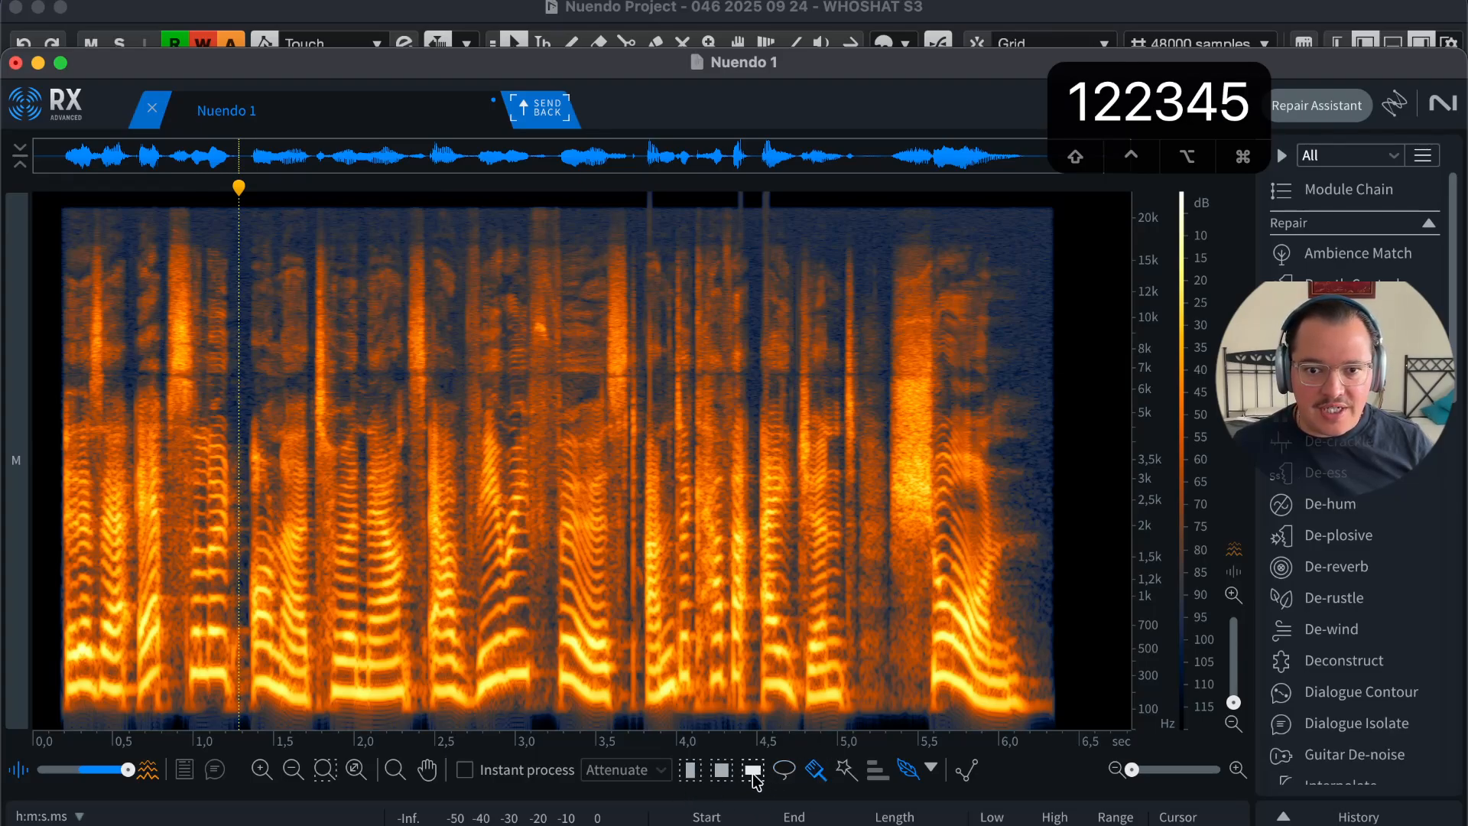
{"action": "key", "text": "1"}
{"action": "key", "text": "2"}
{"action": "key", "text": "3"}
{"action": "key", "text": "4"}
{"action": "key", "text": "5"}
{"action": "key", "text": "1"}
{"action": "key", "text": "2"}
{"action": "key", "text": "3"}
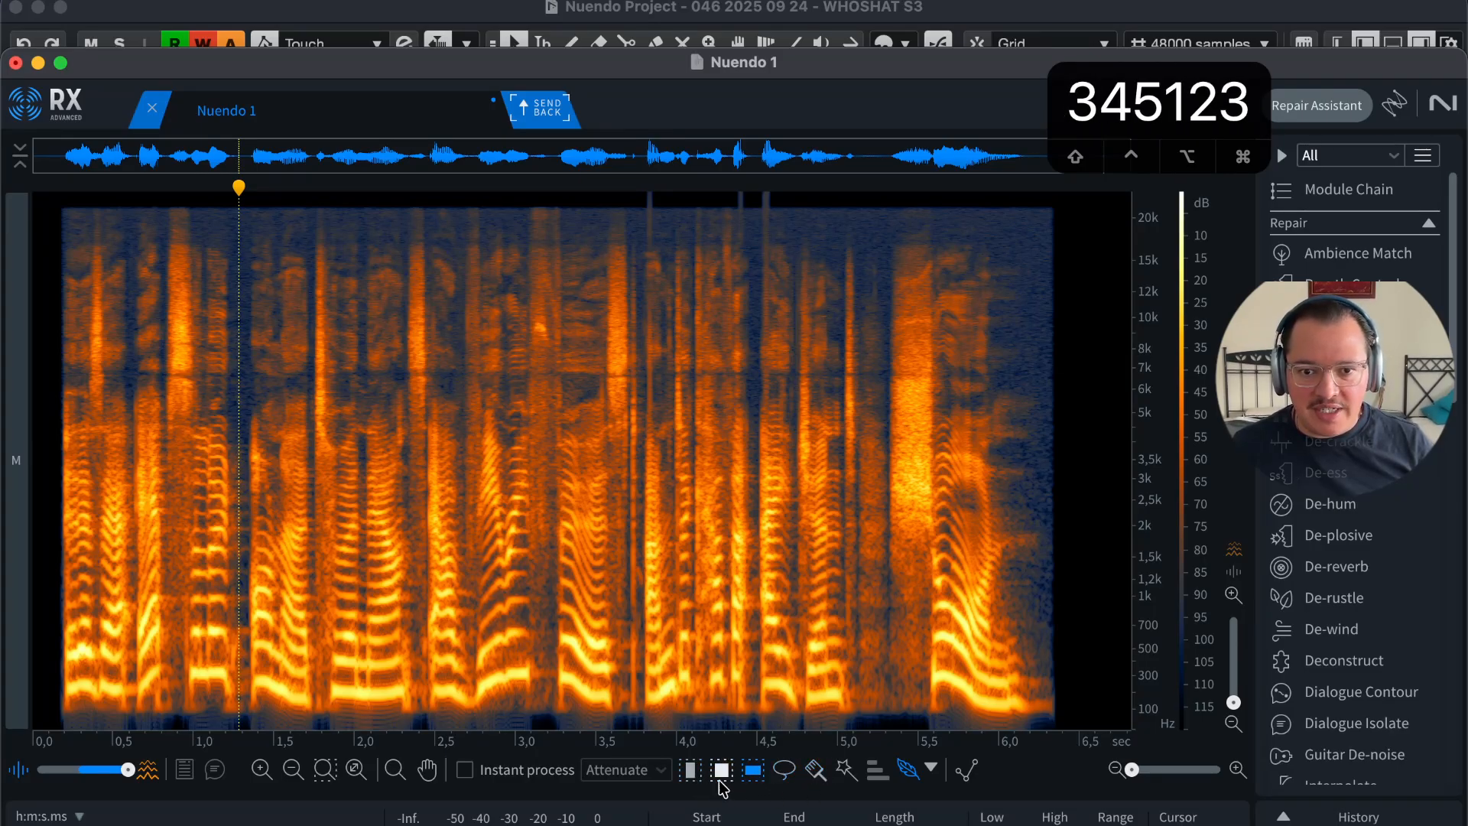
{"action": "key", "text": "5"}
{"action": "key", "text": "1"}
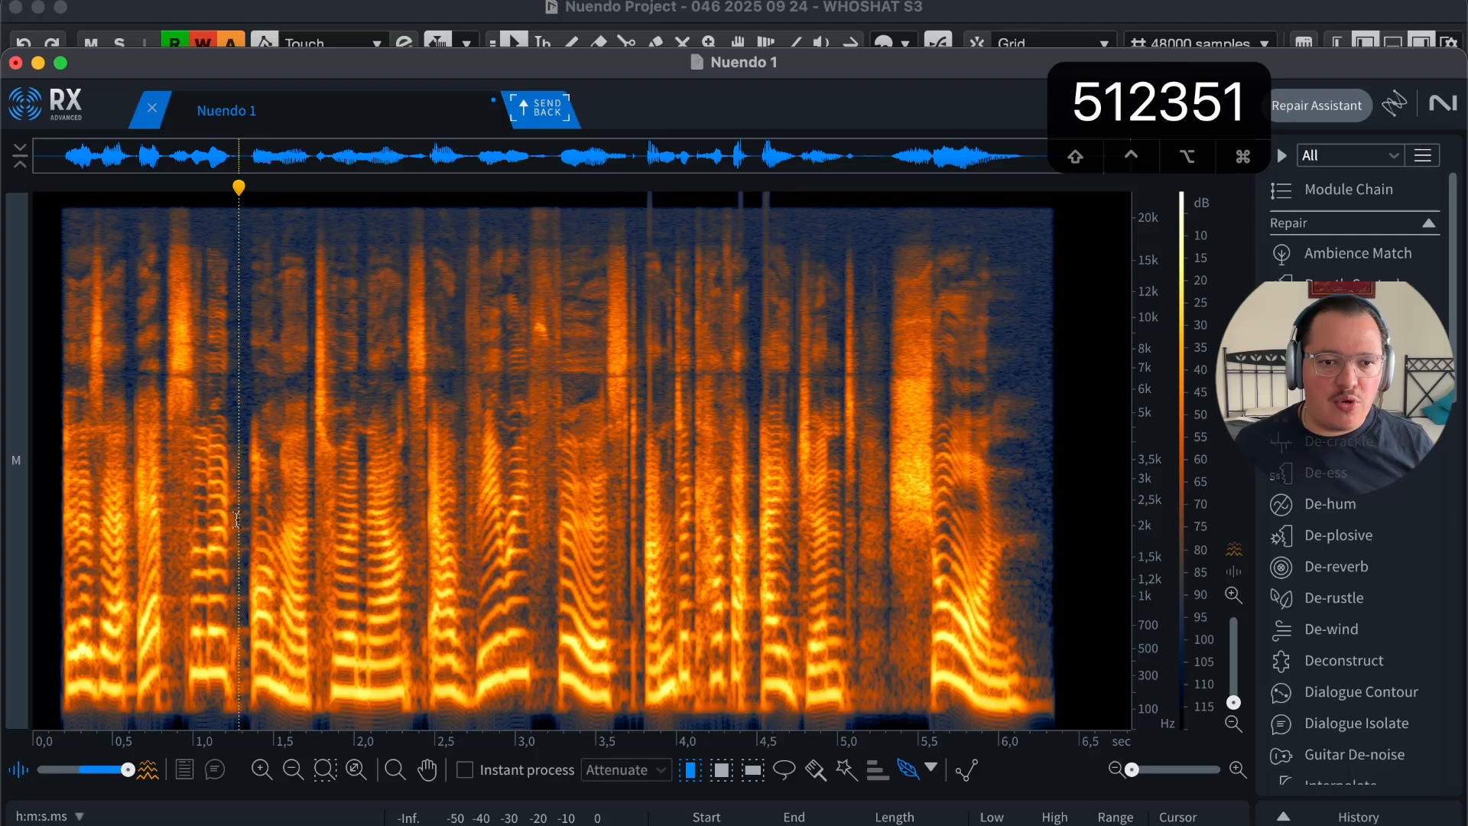
Step: Place the playhead near 2.7 s, zoom in with T and out with R to the whole clip
{"action": "left_click", "coordinate": [452, 555]}
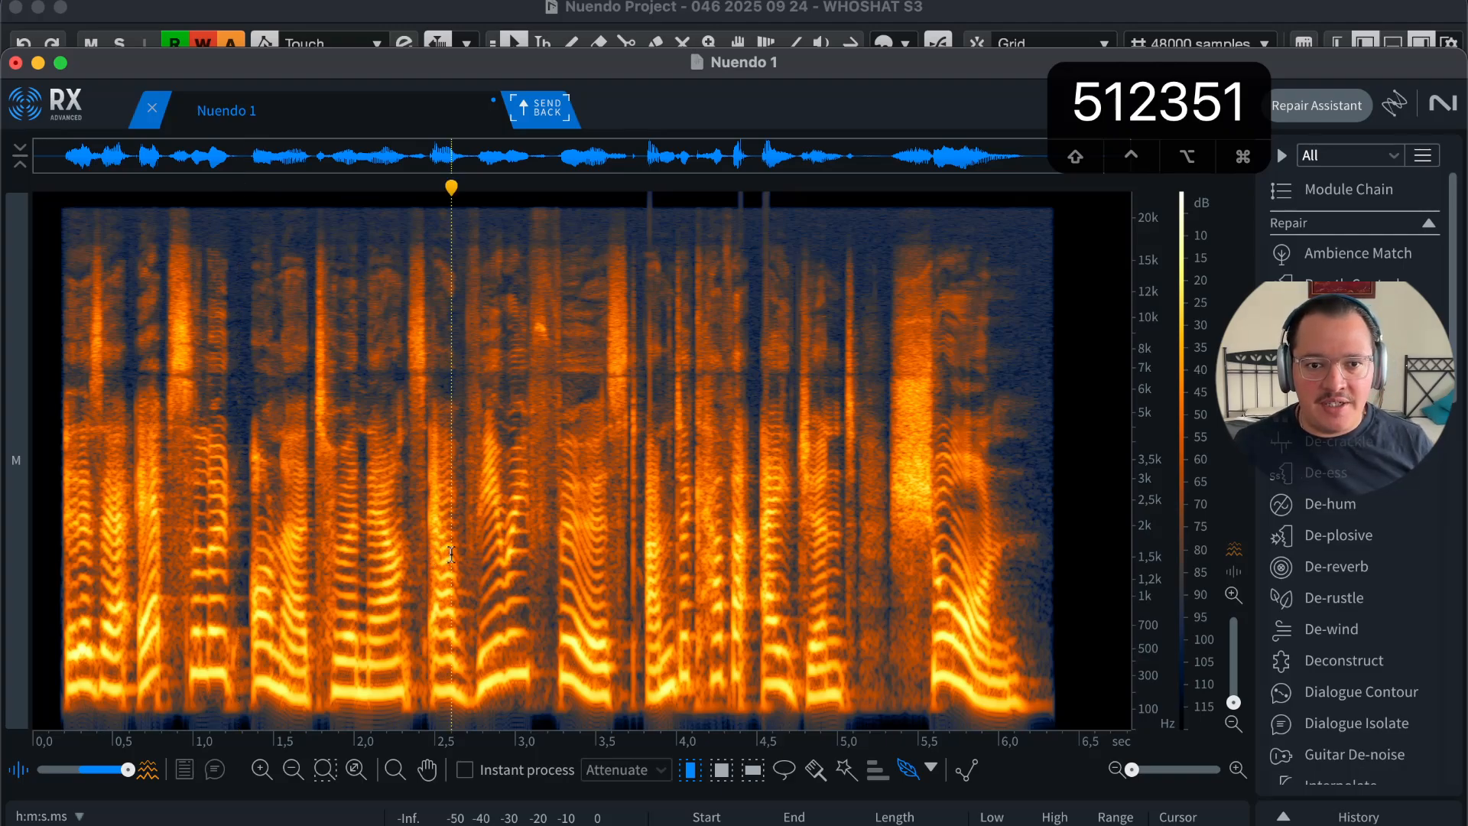
{"action": "left_click", "coordinate": [483, 546]}
{"action": "key", "text": "t"}
{"action": "key", "text": "t"}
{"action": "key", "text": "t"}
{"action": "key", "text": "r"}
{"action": "key", "text": "r"}
{"action": "key", "text": "r"}
{"action": "key", "text": "r"}
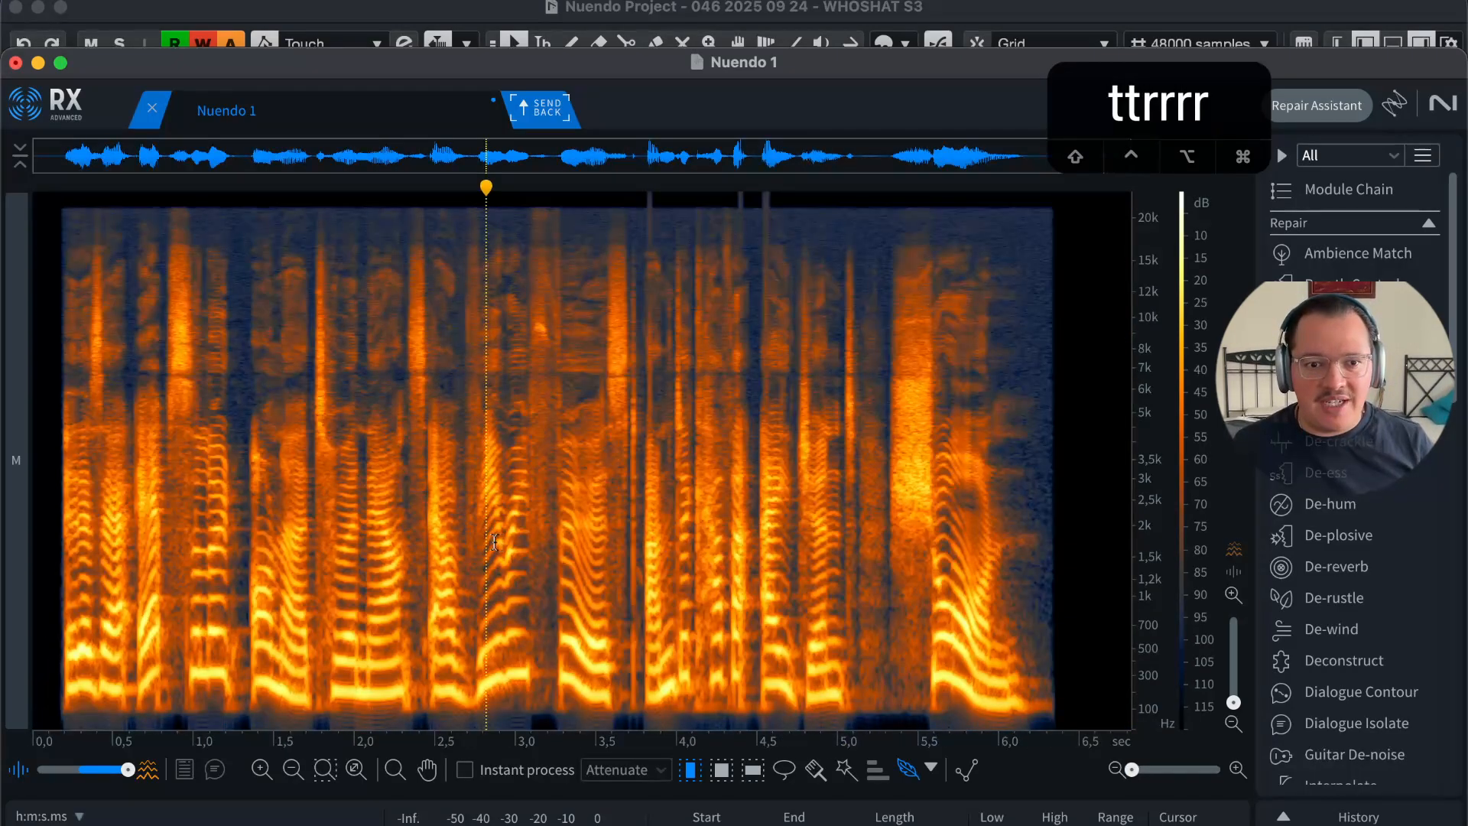
{"action": "key", "text": "r"}
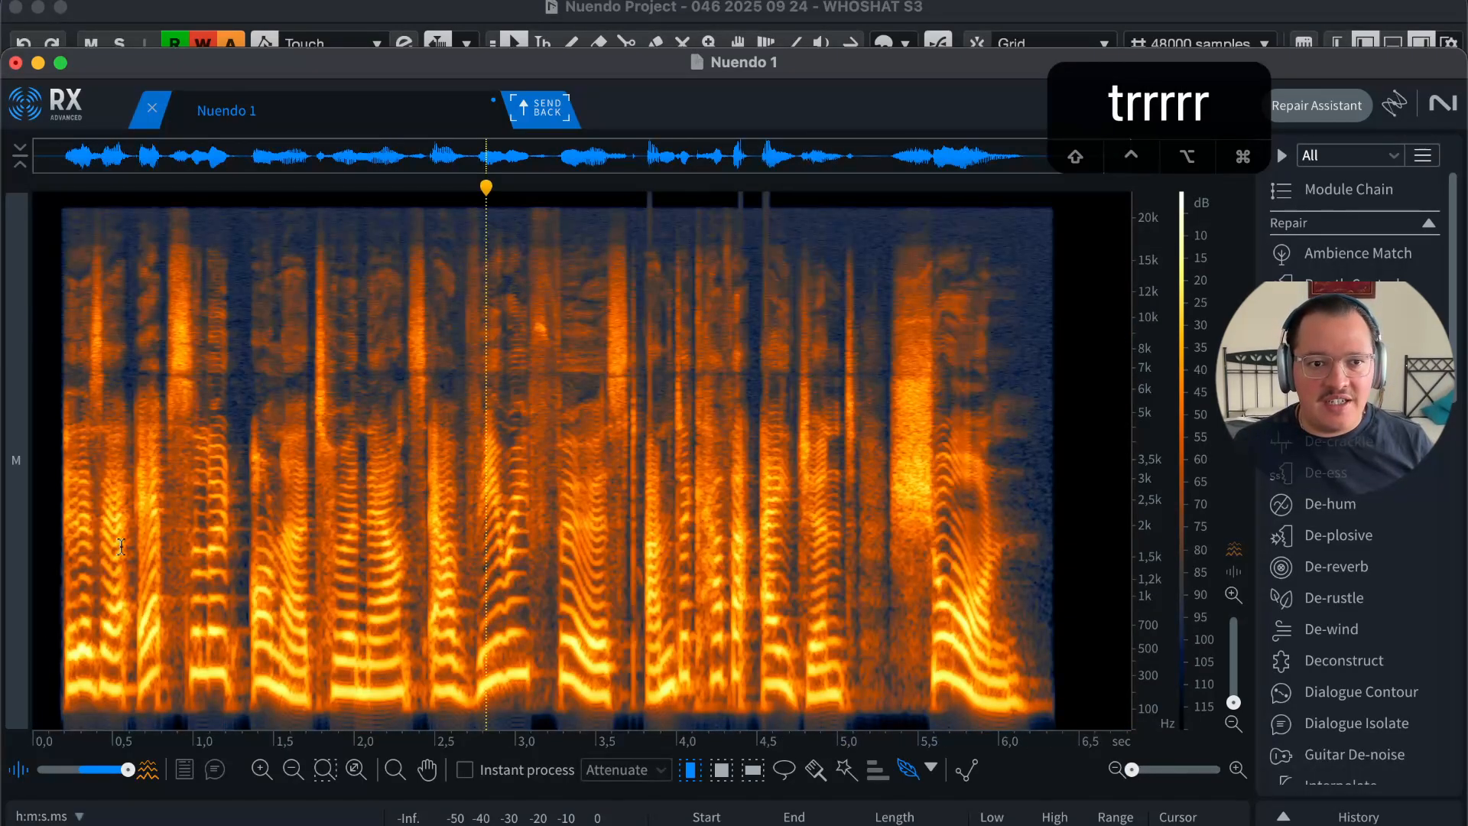
{"action": "left_click", "coordinate": [194, 503]}
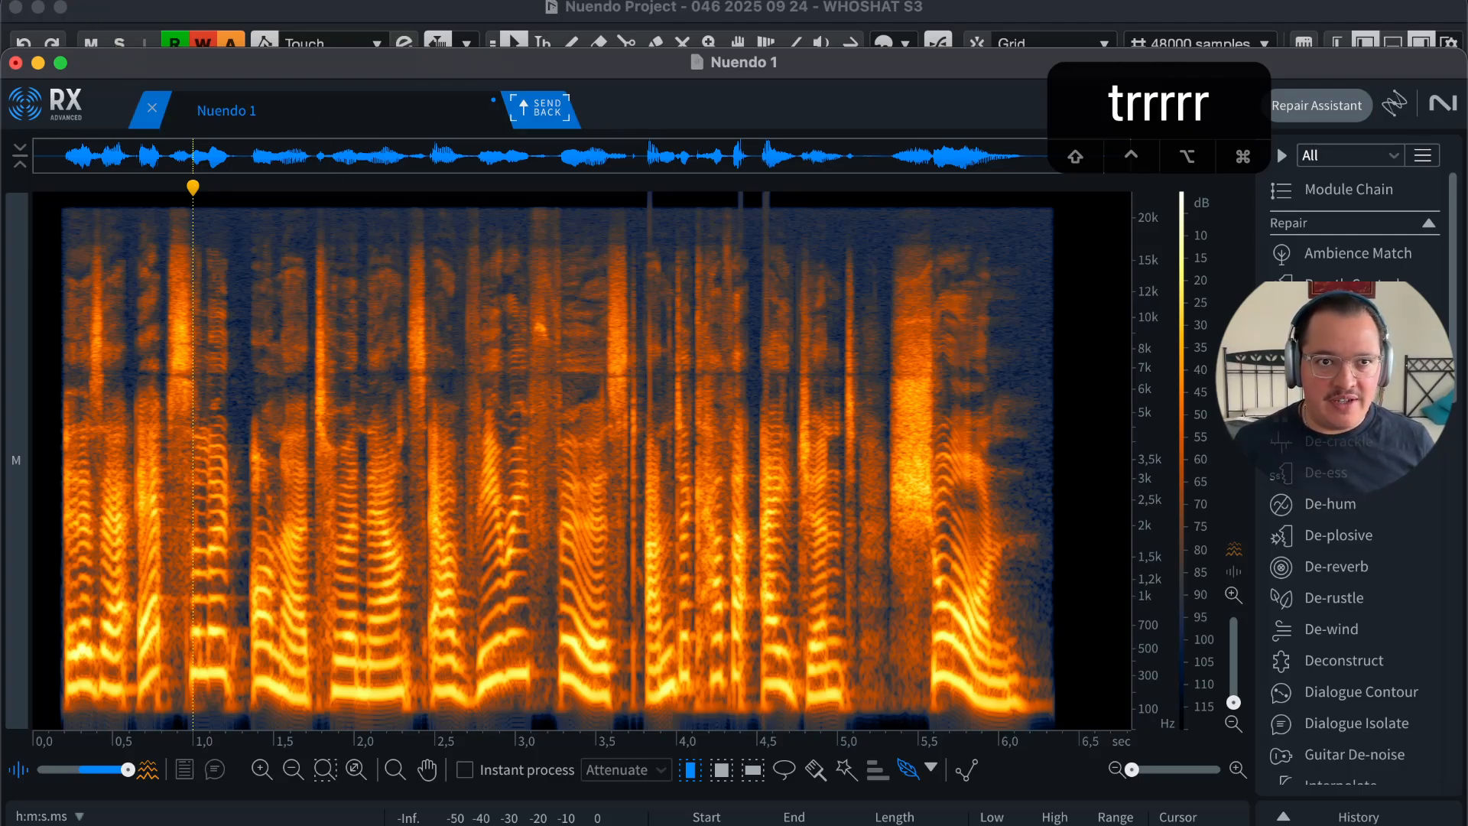
{"action": "left_click", "coordinate": [86, 1]}
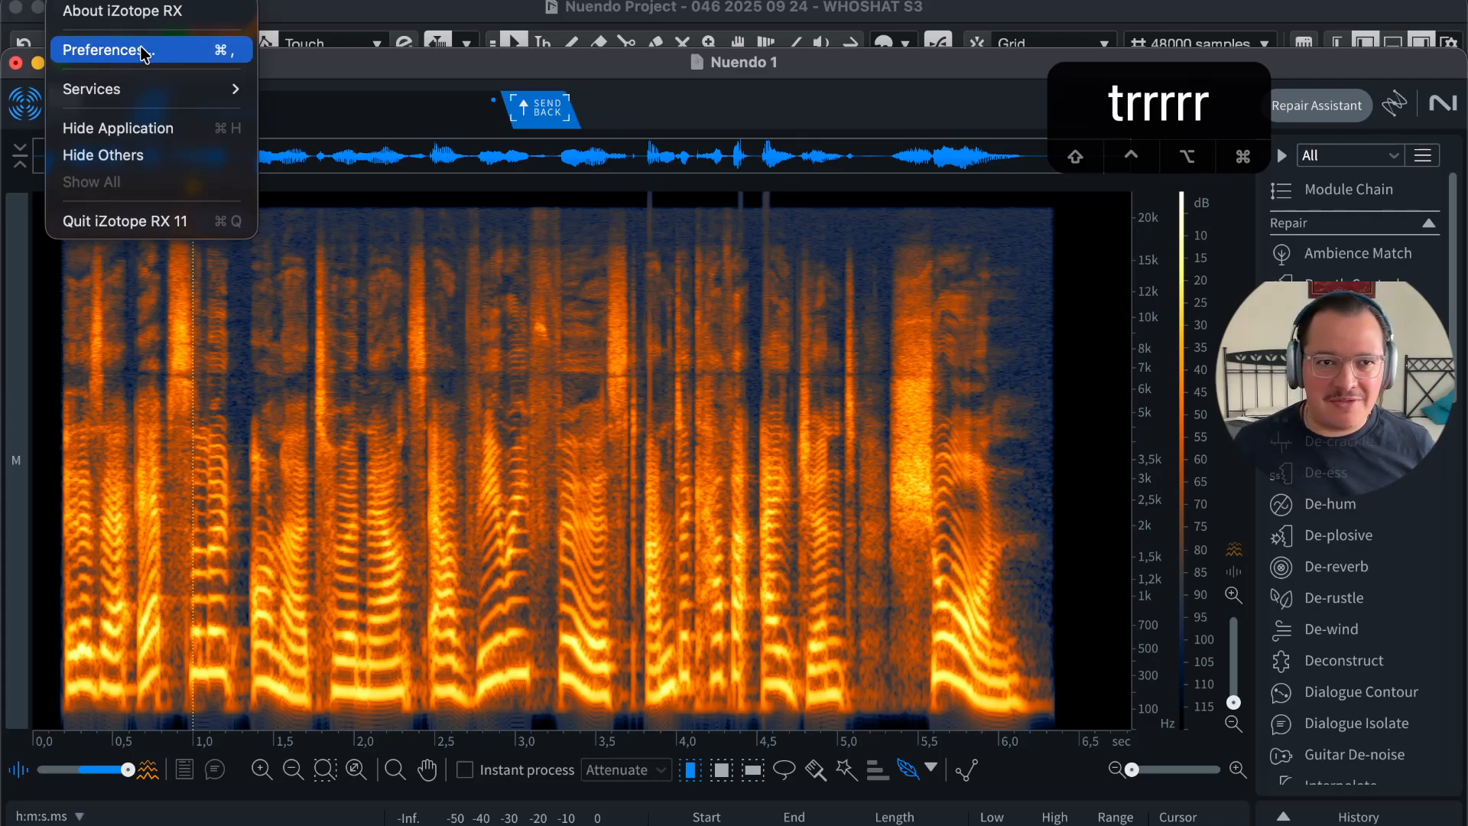
Step: Reopen keyboard preferences, press 1 to show Edit.EditorCursorMode.SelectTime, then clear the command search
{"action": "left_click", "coordinate": [145, 50]}
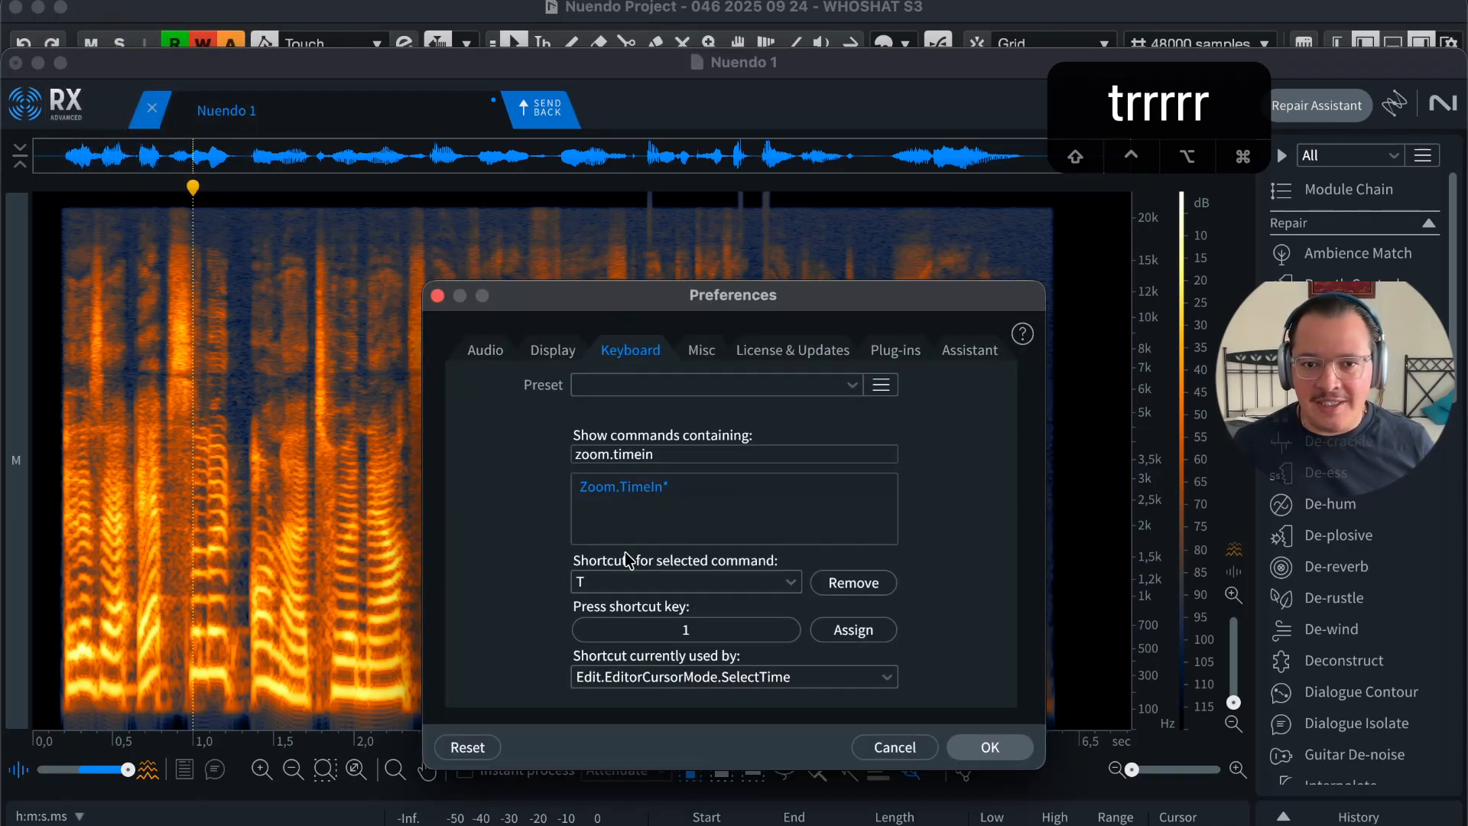
{"action": "left_click", "coordinate": [667, 633]}
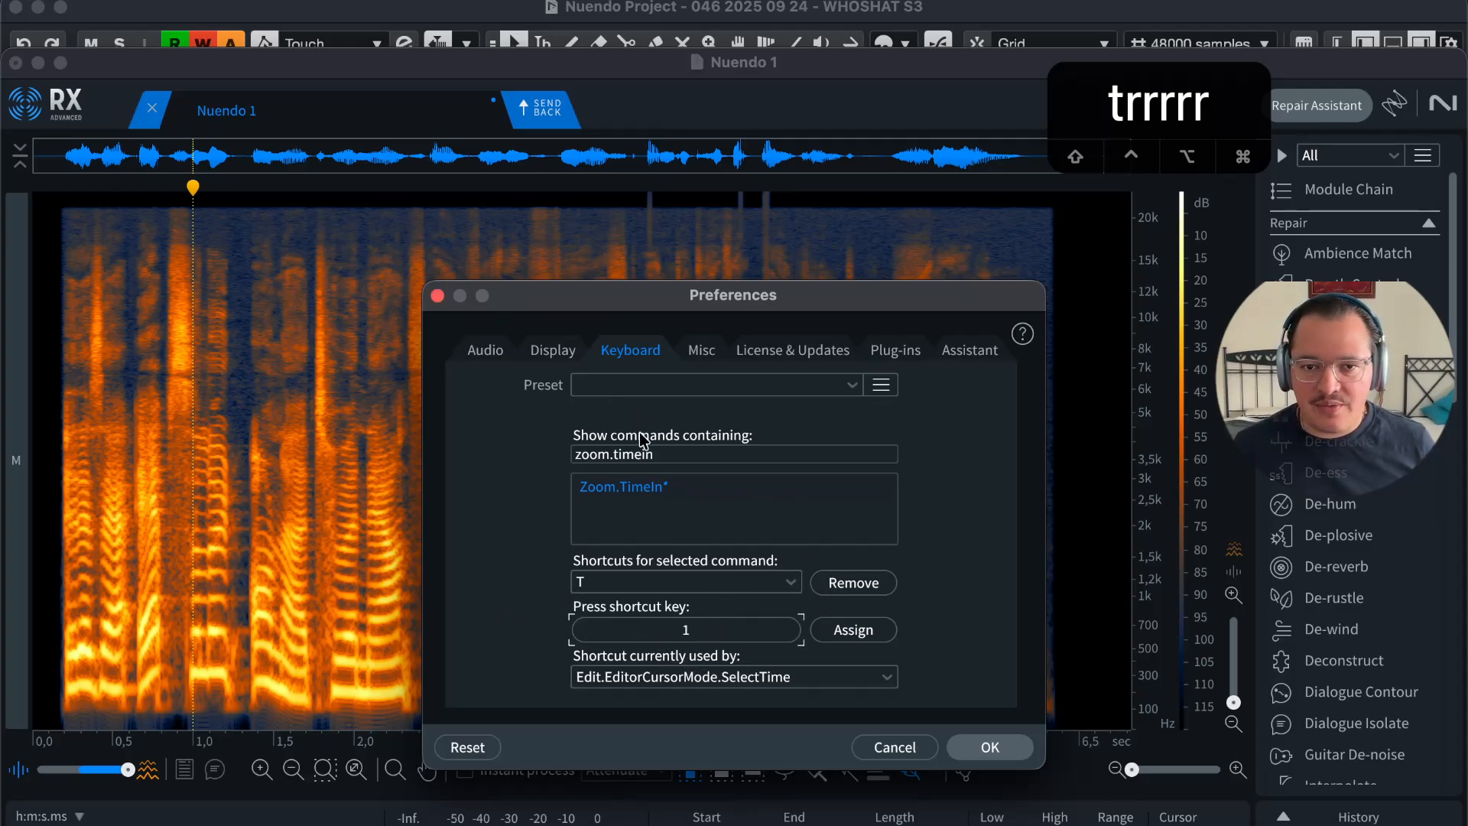
{"action": "left_click", "coordinate": [760, 631]}
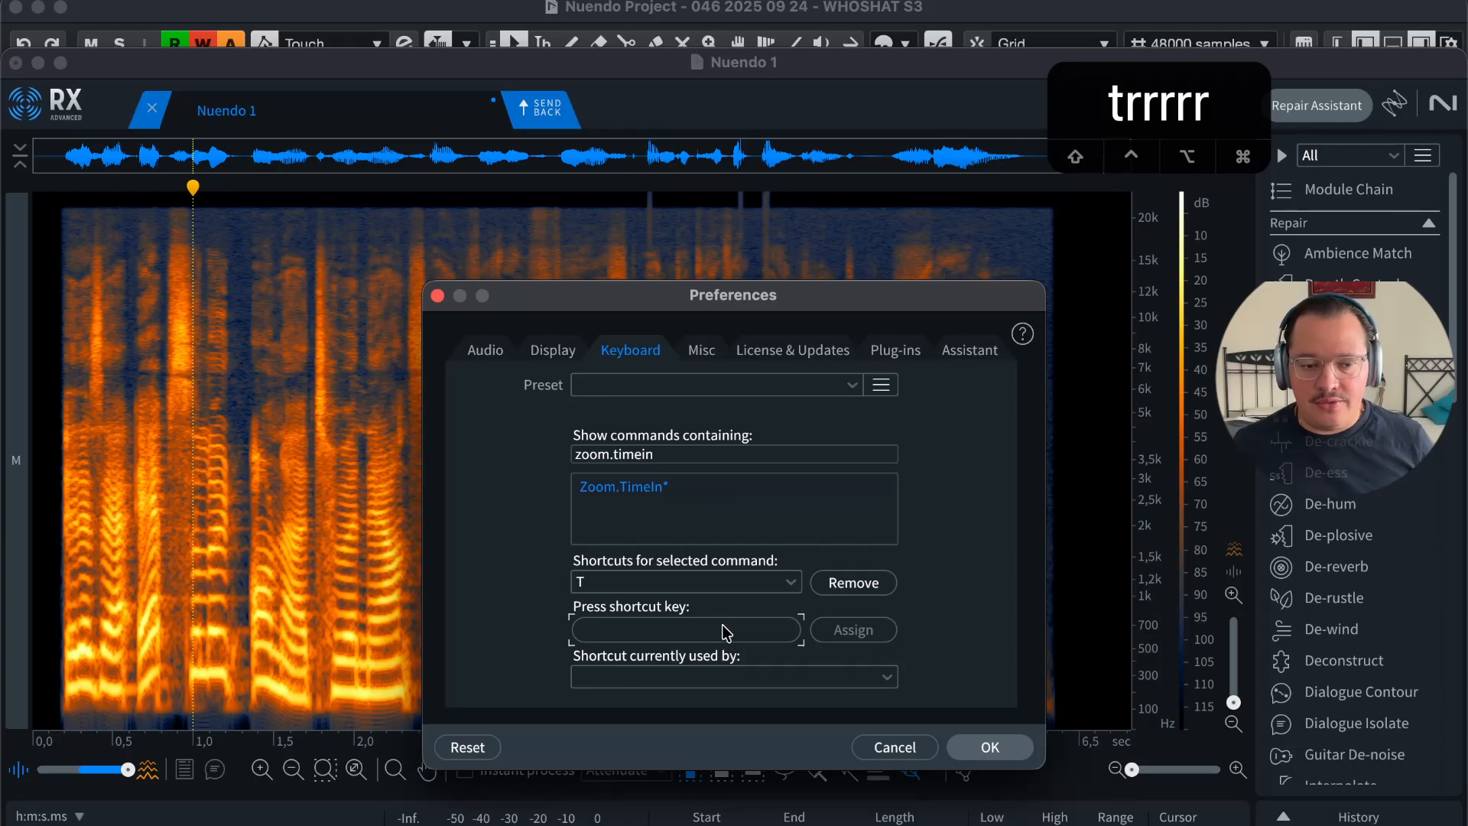
{"action": "key", "text": "1"}
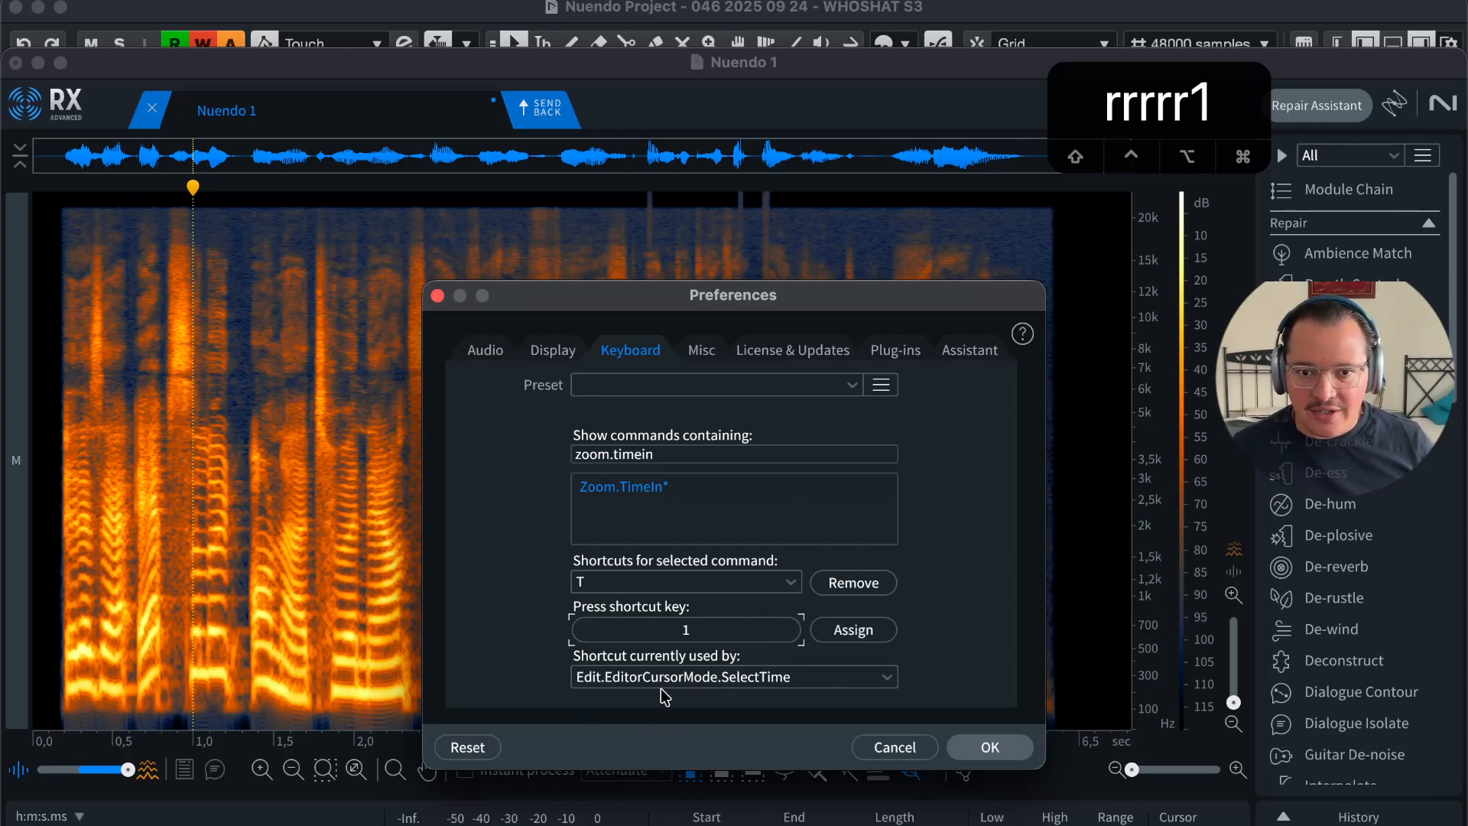
{"action": "left_click", "coordinate": [665, 454]}
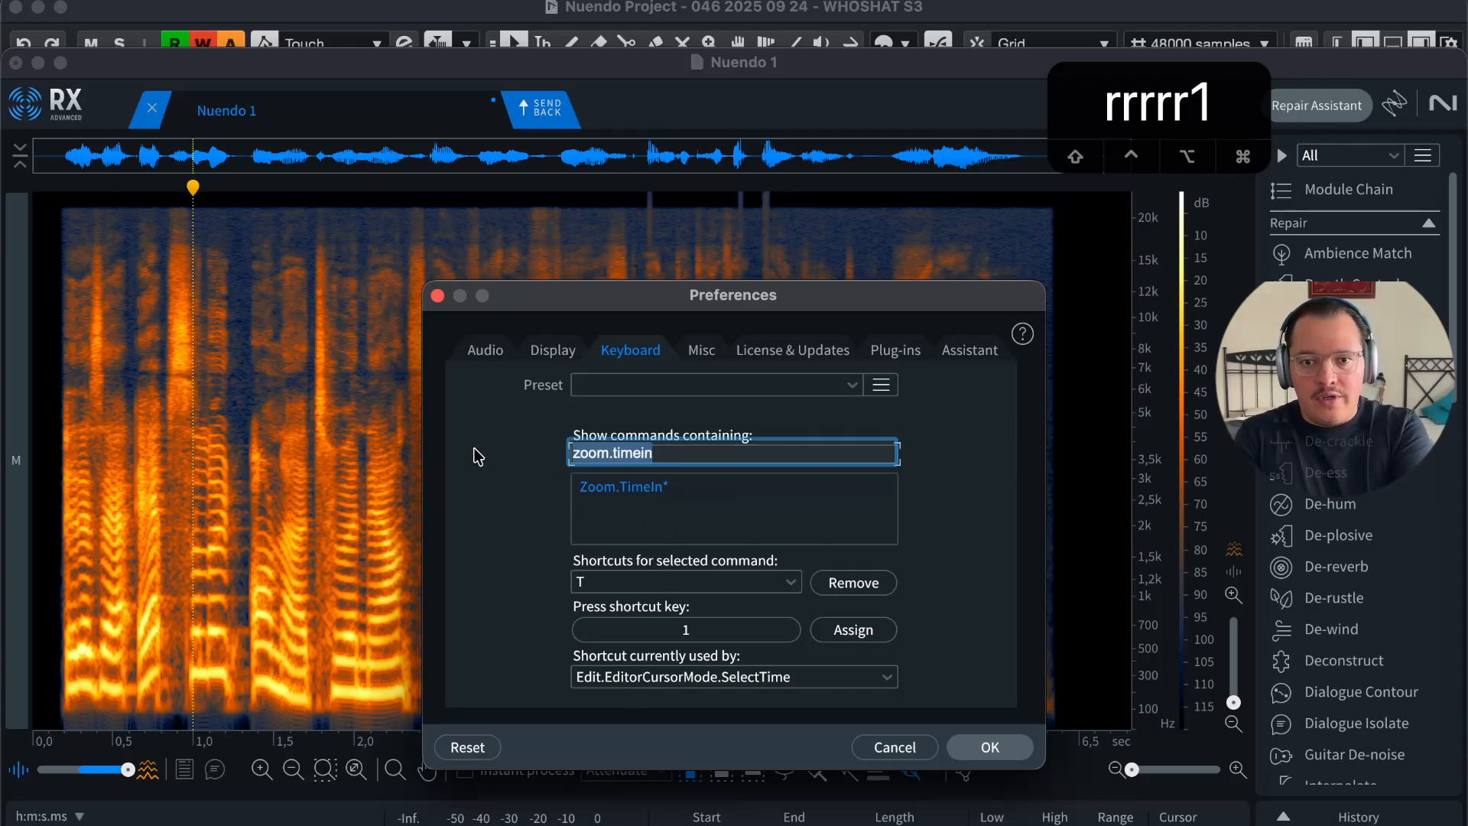
{"action": "key", "text": "BackSpace"}
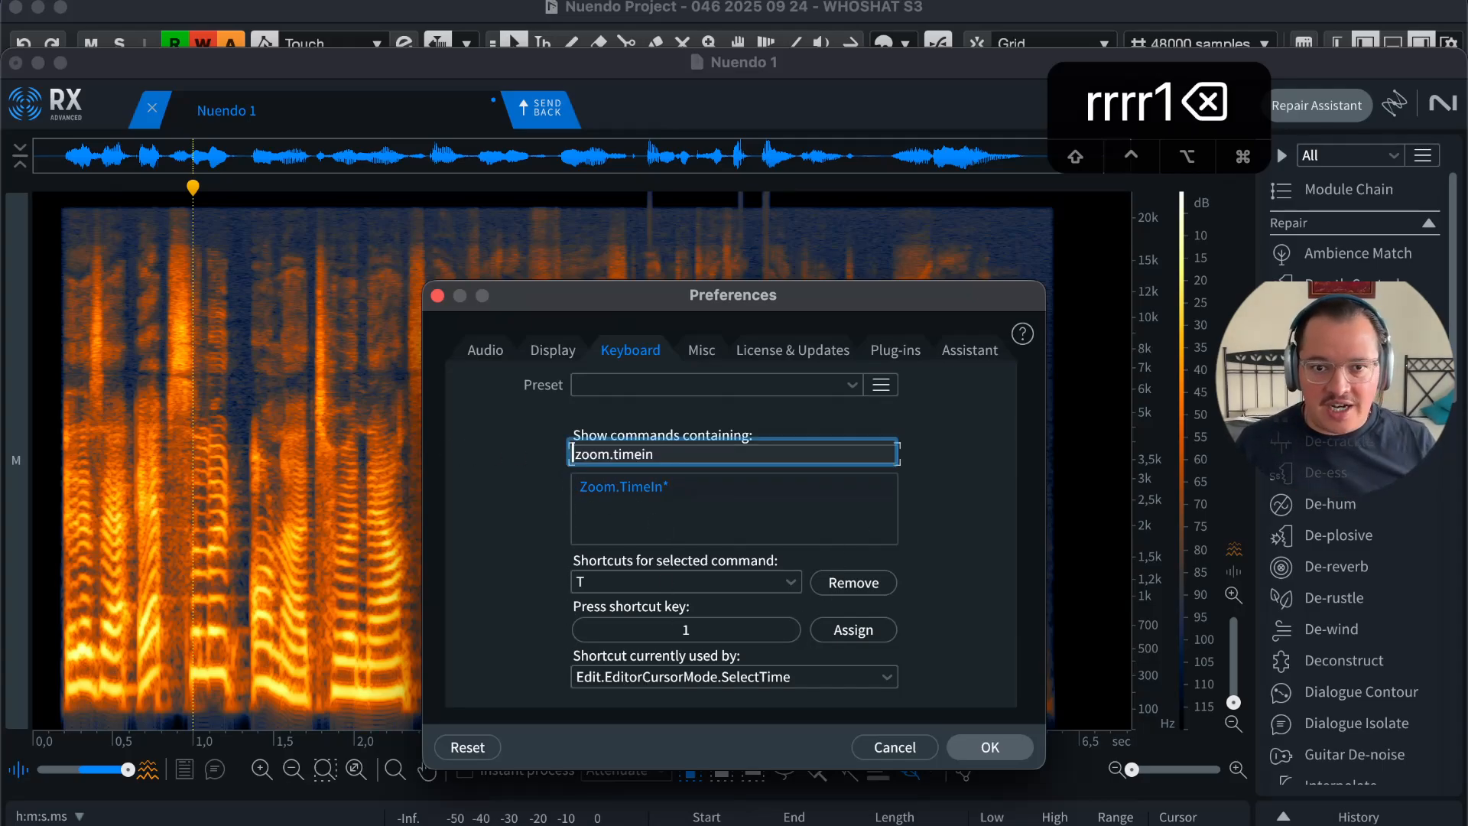
{"action": "key", "text": "Delete"}
{"action": "key", "text": "Delete"}
{"action": "key", "text": "Delete"}
{"action": "key", "text": "Delete"}
{"action": "key", "text": "Delete"}
{"action": "key", "text": "Delete"}
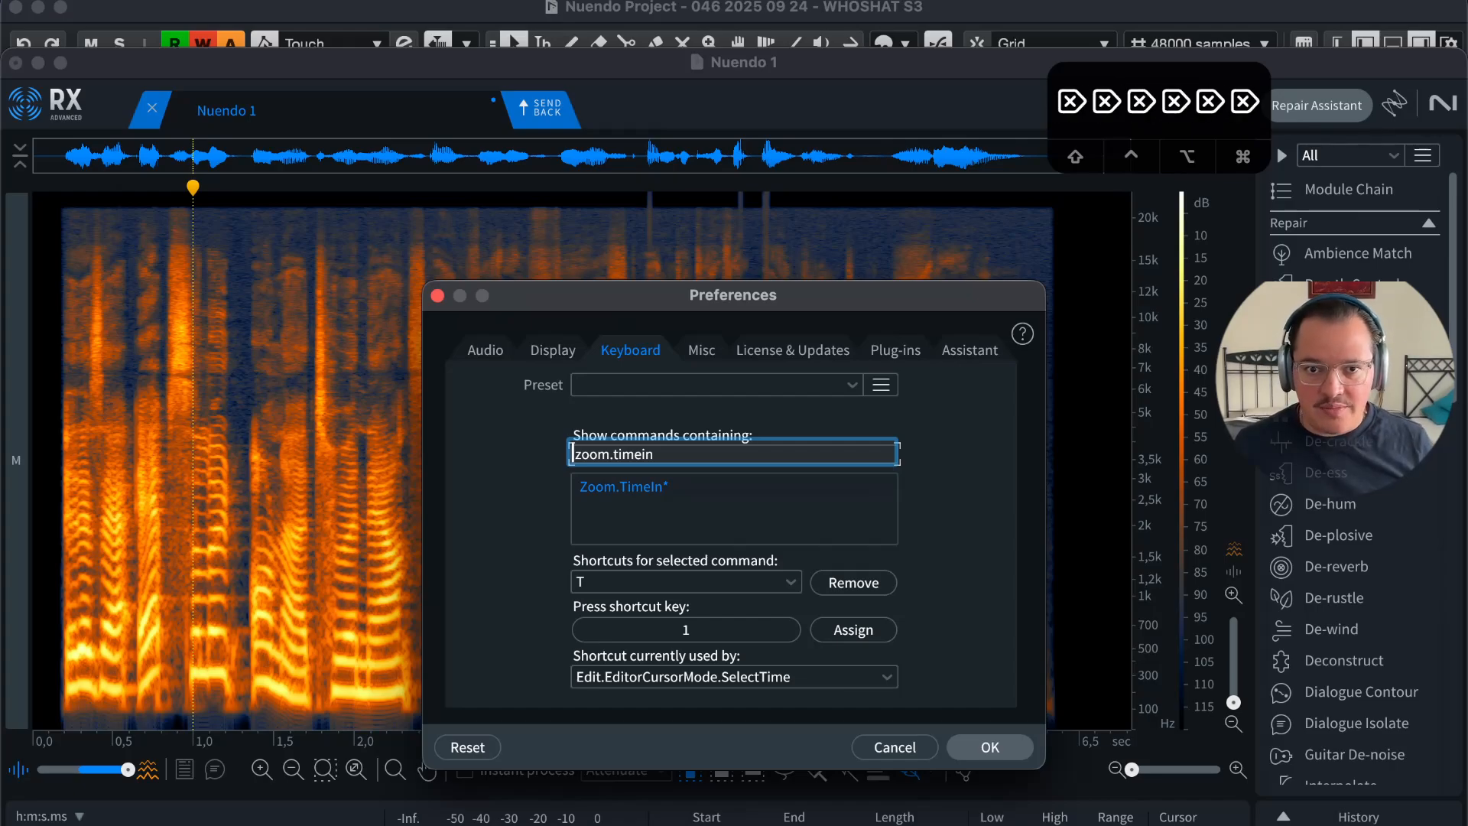
Step: Press 2, 3, 4 and 5 in the shortcut field to read each one's selection-mode command
{"action": "left_click", "coordinate": [757, 636]}
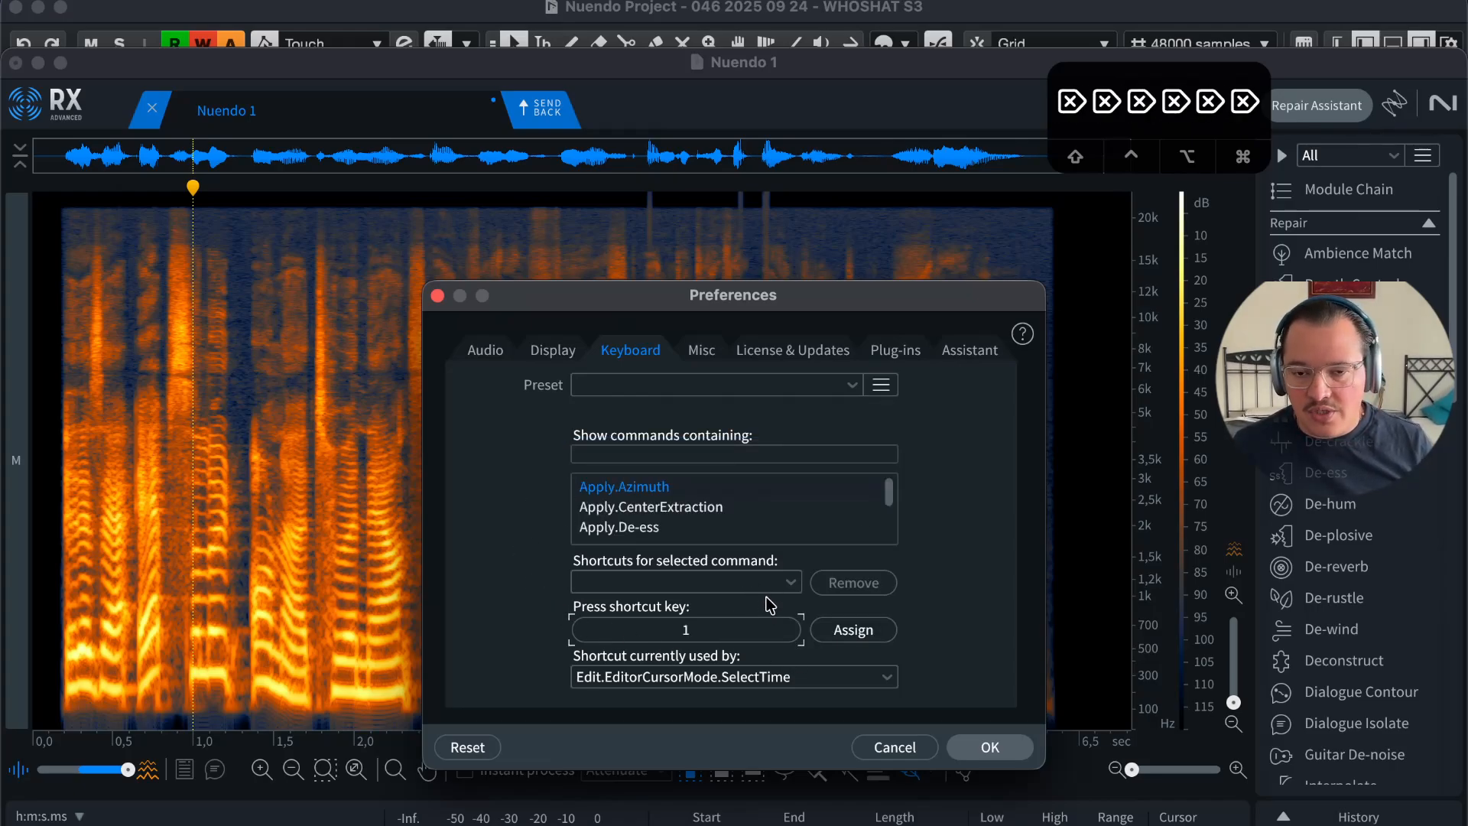
{"action": "key", "text": "Delete"}
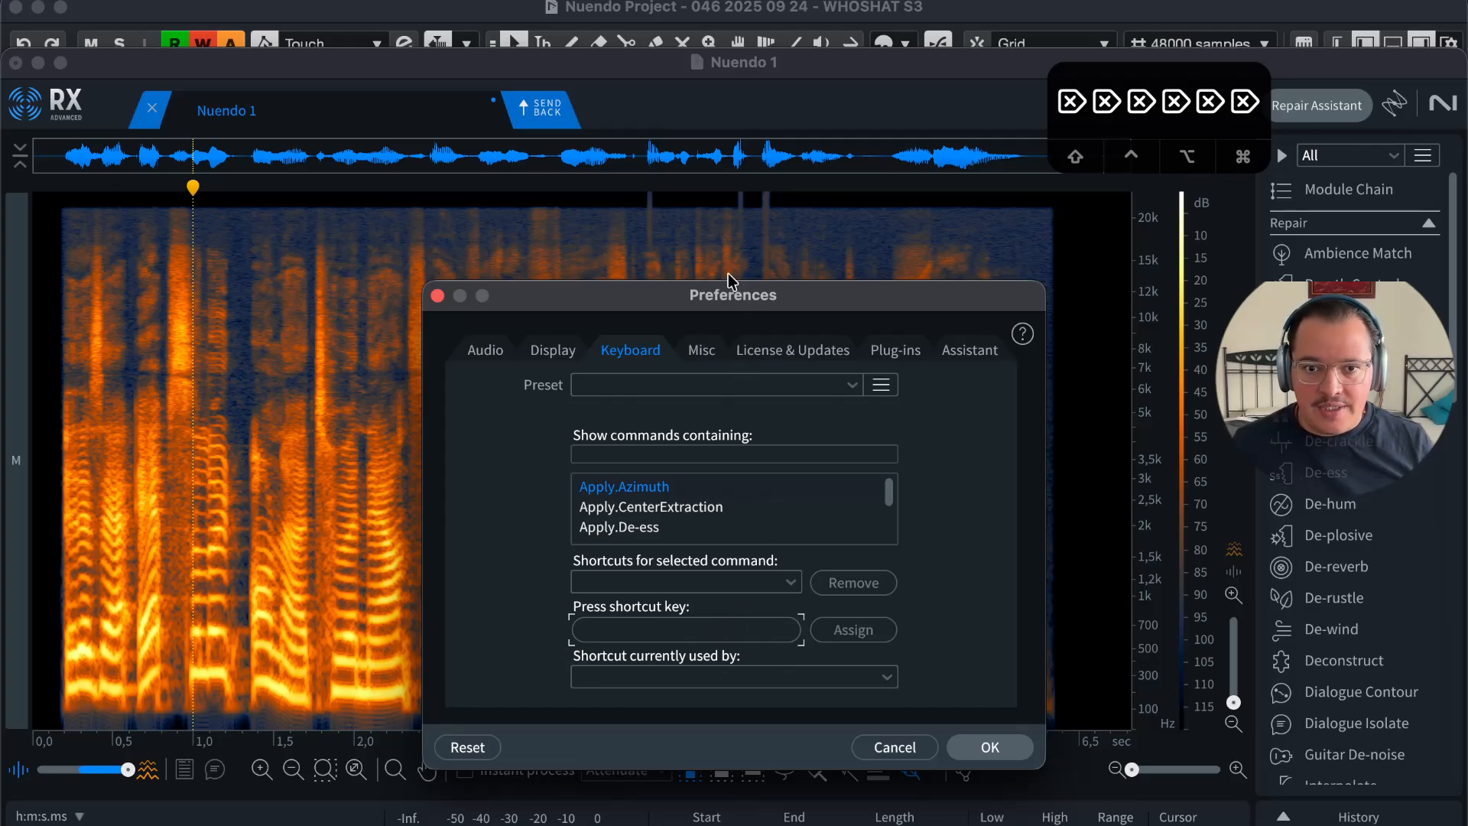
{"action": "key", "text": "2"}
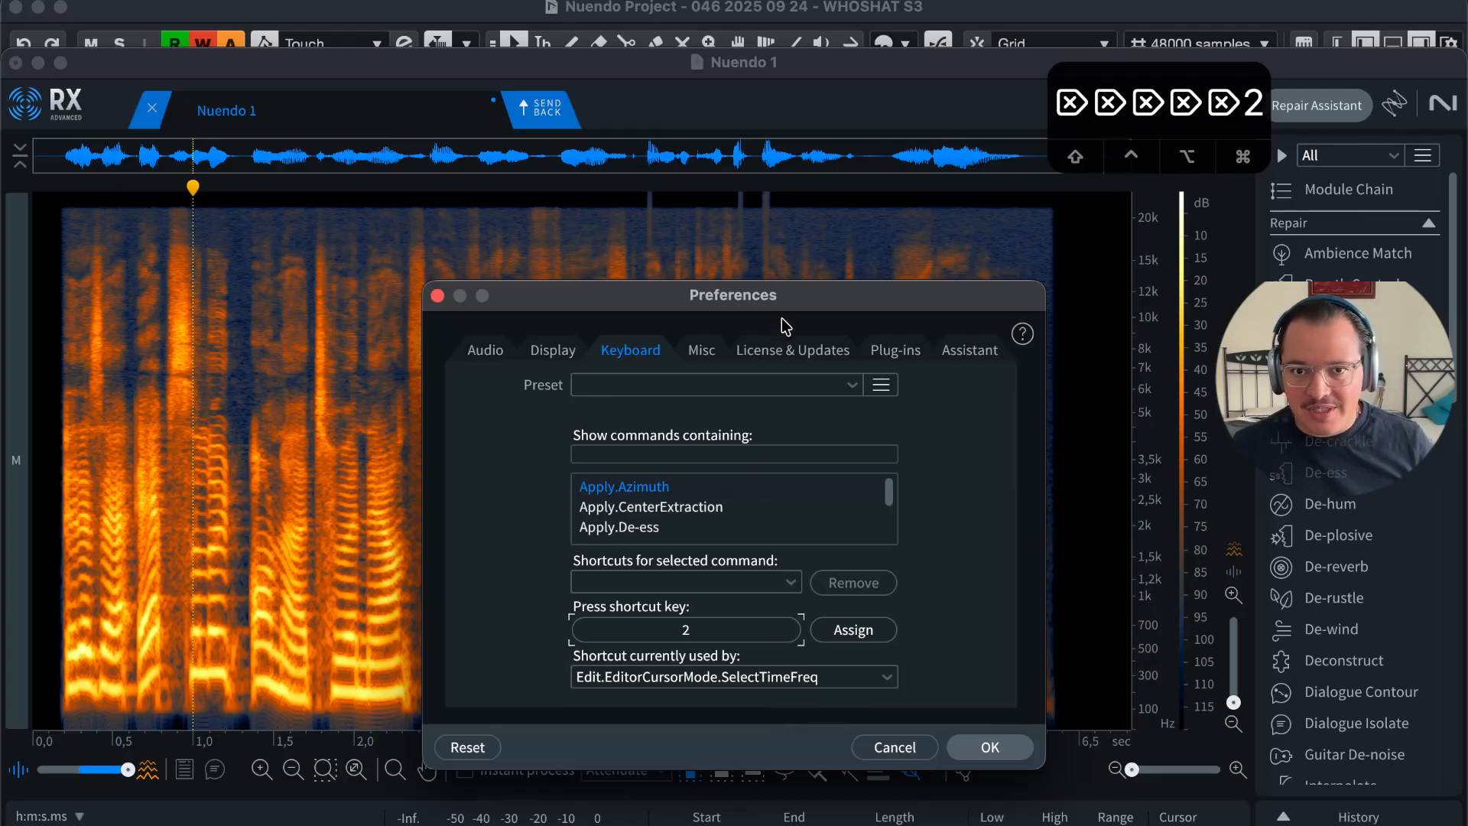
{"action": "left_click_drag", "start_coordinate": [818, 298], "coordinate": [806, 224]}
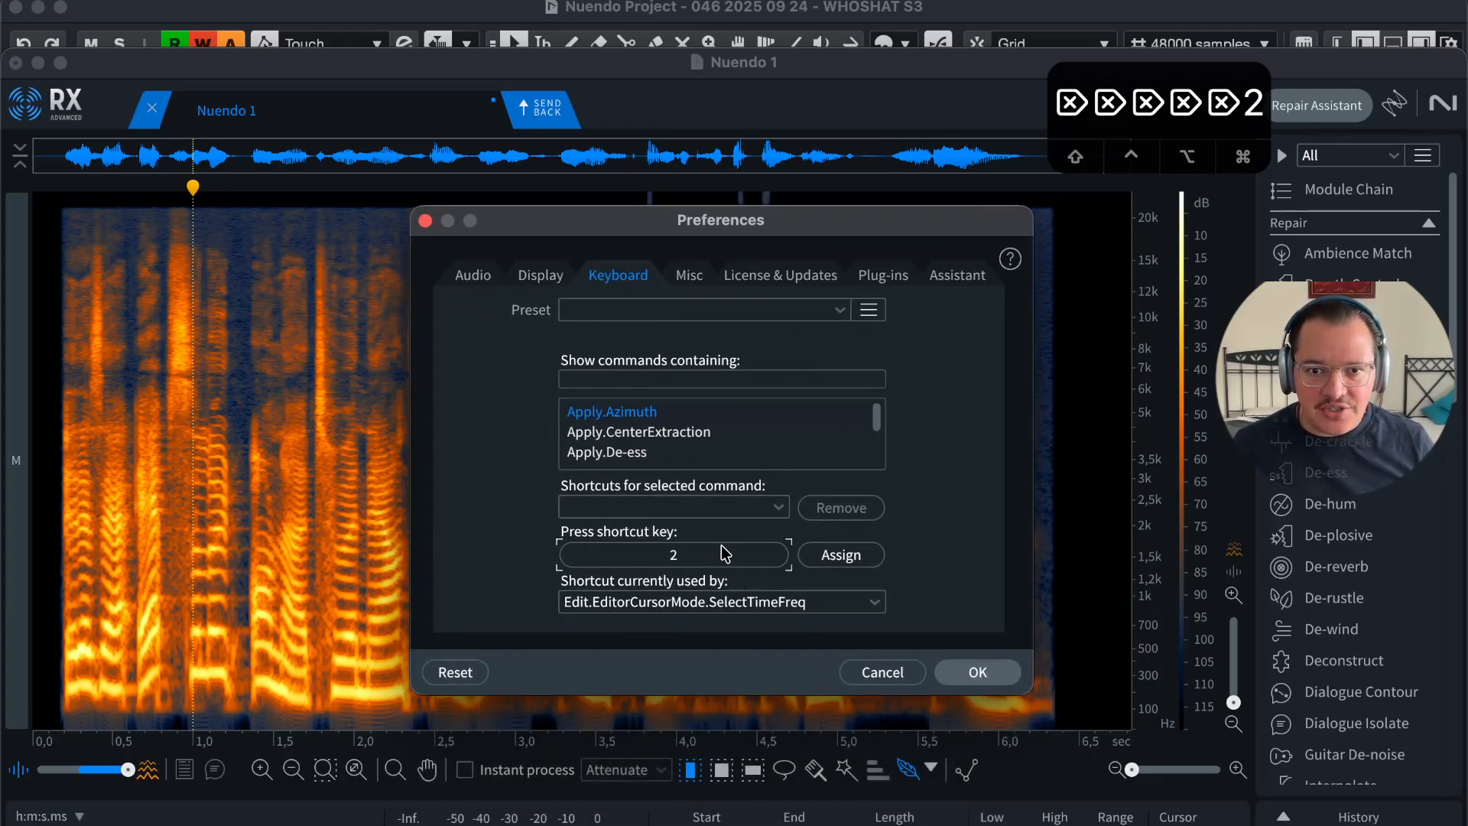
{"action": "key", "text": "3"}
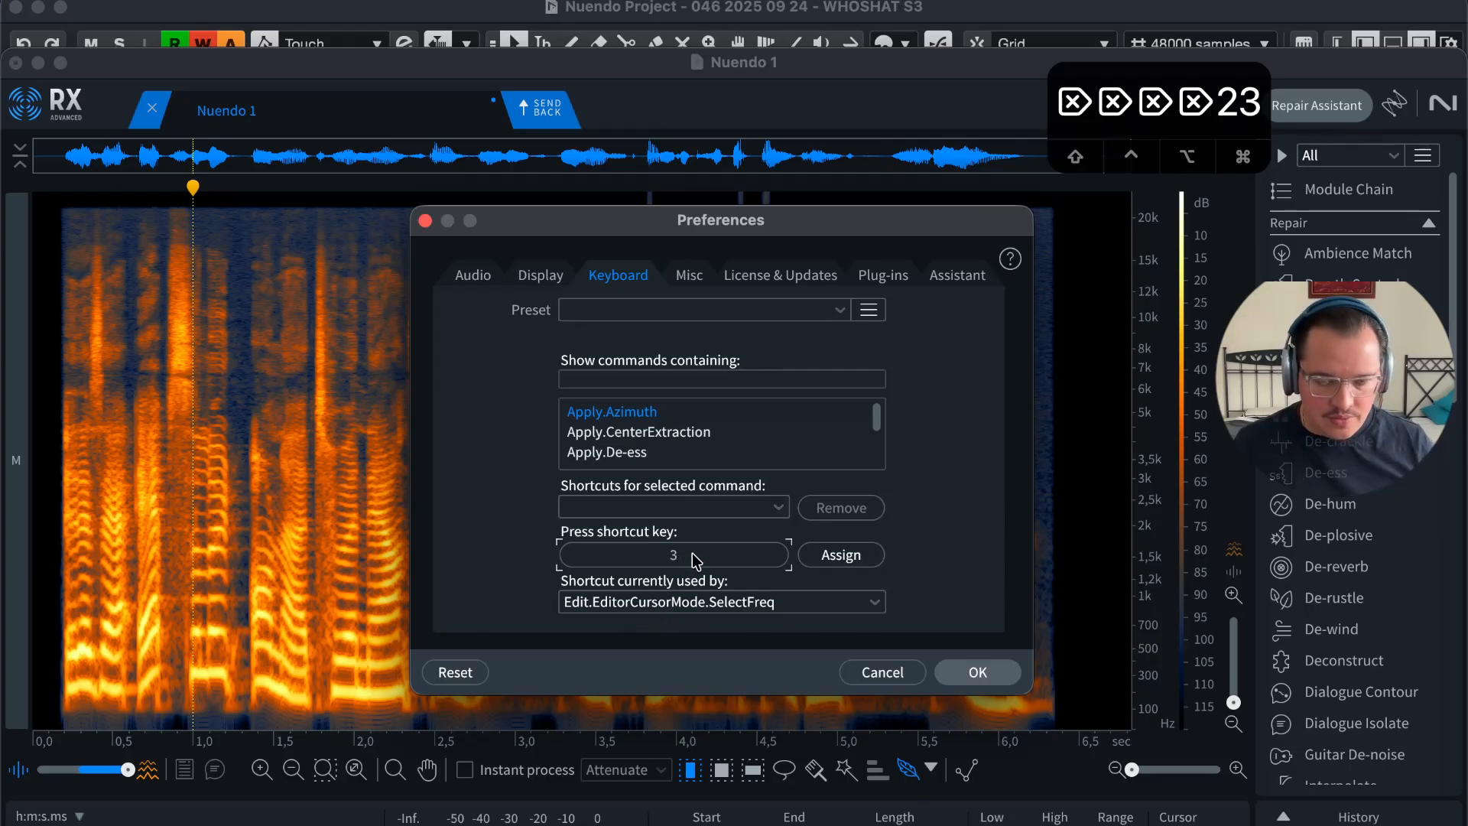
{"action": "key", "text": "4"}
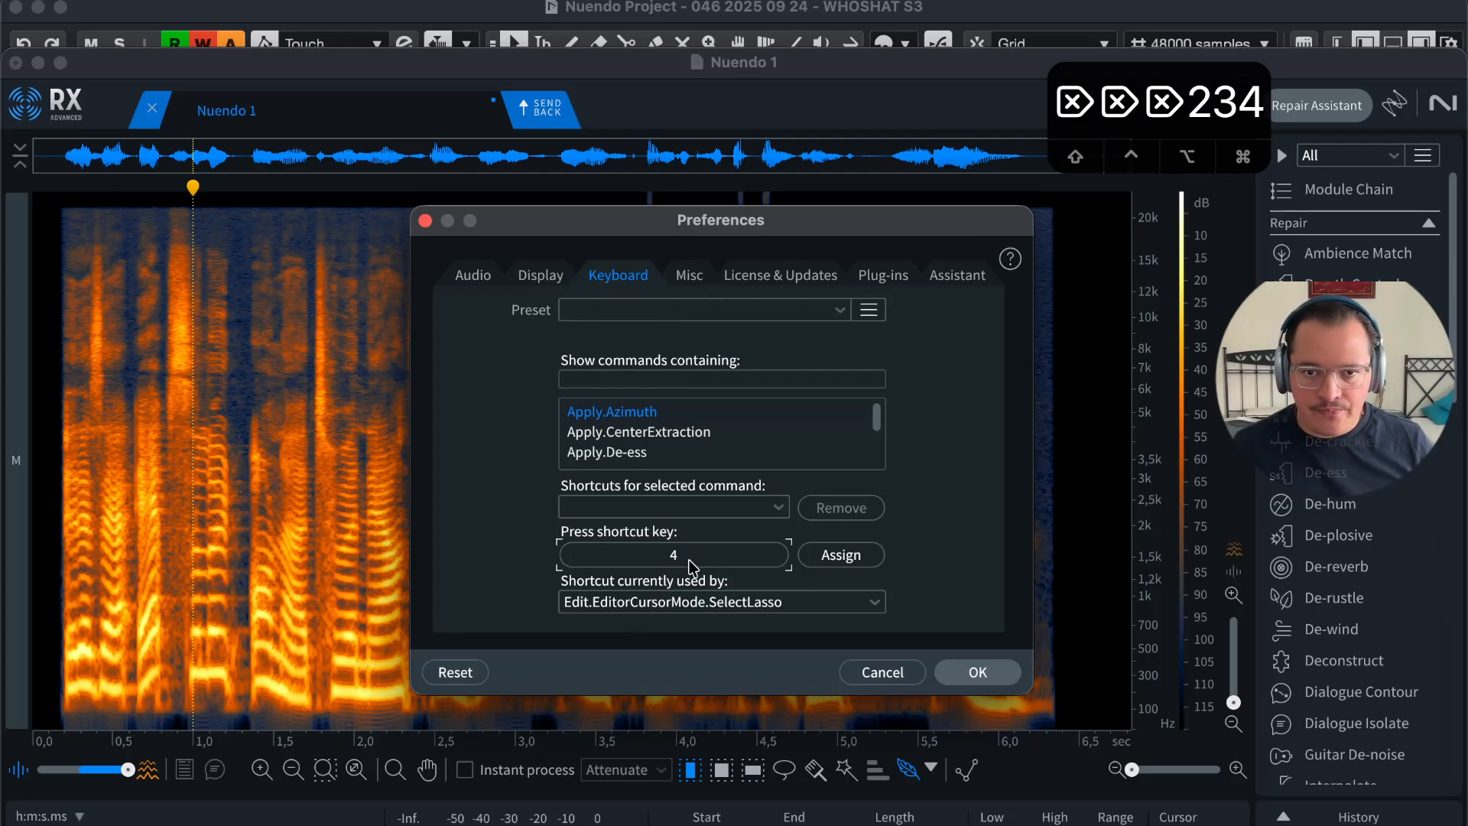
{"action": "key", "text": "5"}
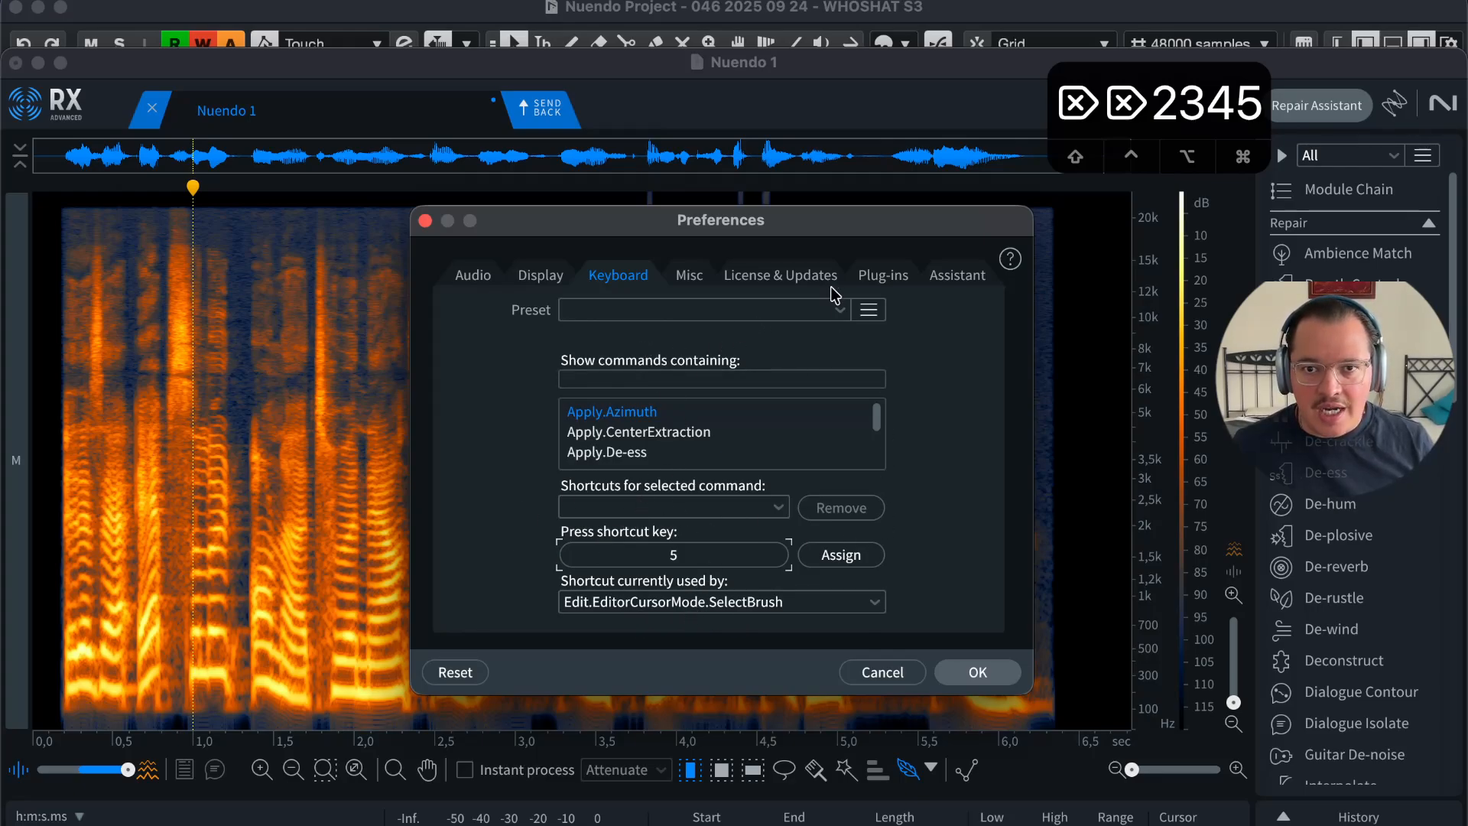
Step: Open and close the shortcut preset list twice without choosing a preset
{"action": "left_click", "coordinate": [838, 308]}
{"action": "left_click", "coordinate": [959, 342]}
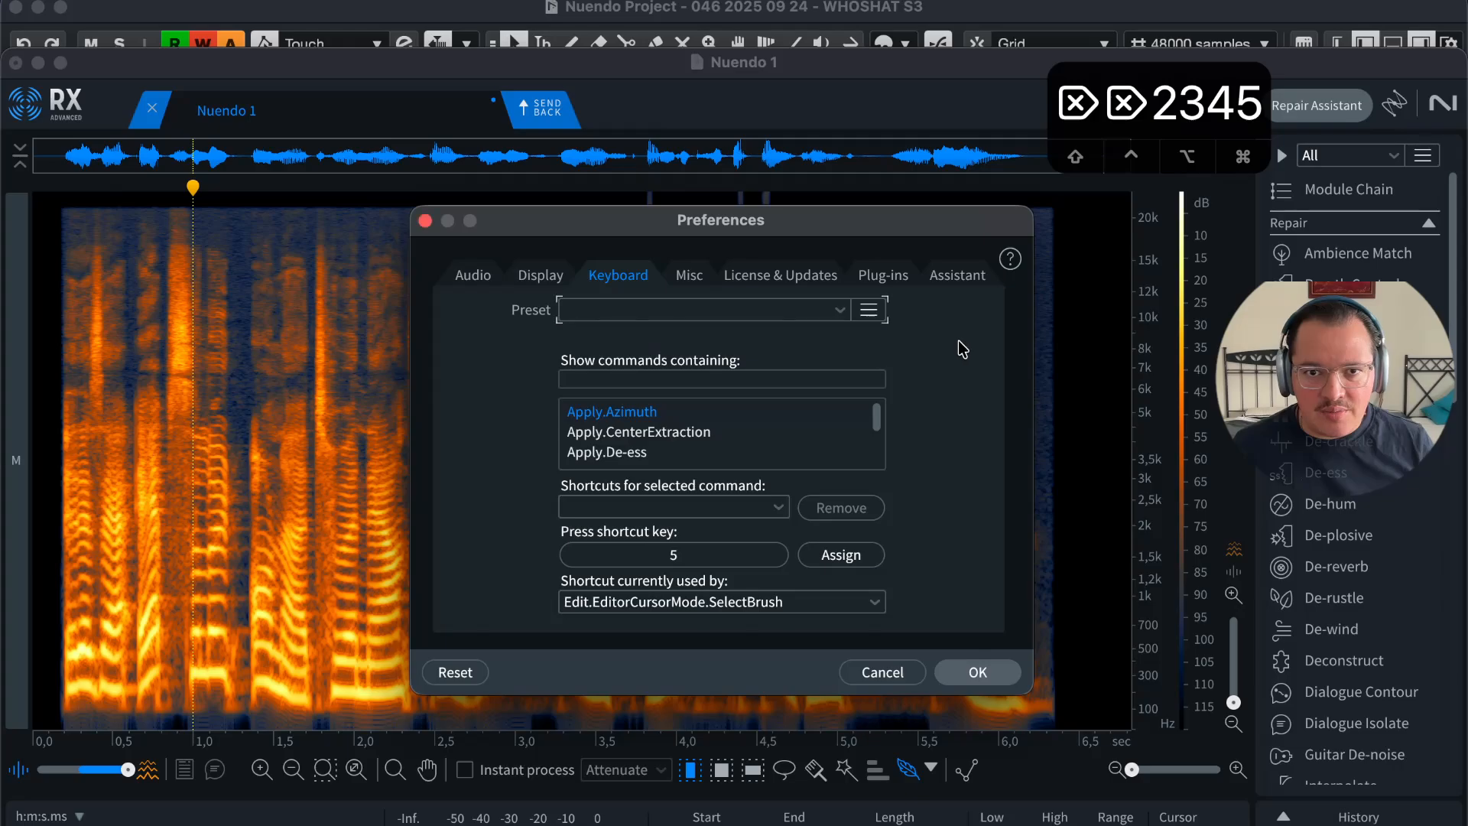
{"action": "left_click", "coordinate": [839, 310]}
{"action": "left_click", "coordinate": [939, 382]}
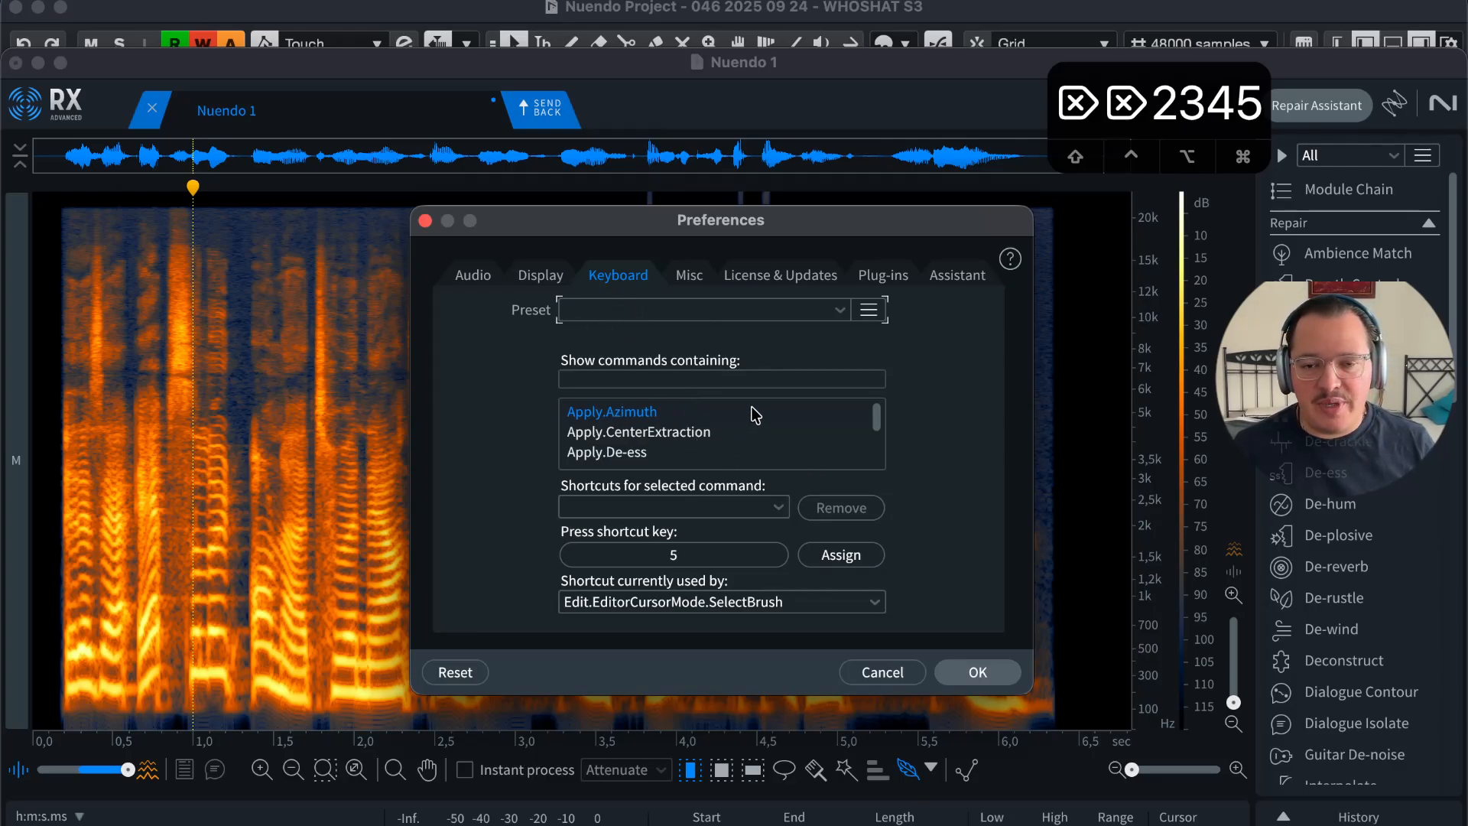
Step: Press 1, M and D to confirm SelectTime, MouthDeclick and Declick, then cancel preferences
{"action": "key", "text": "1"}
{"action": "left_click", "coordinate": [681, 561]}
{"action": "key", "text": "1"}
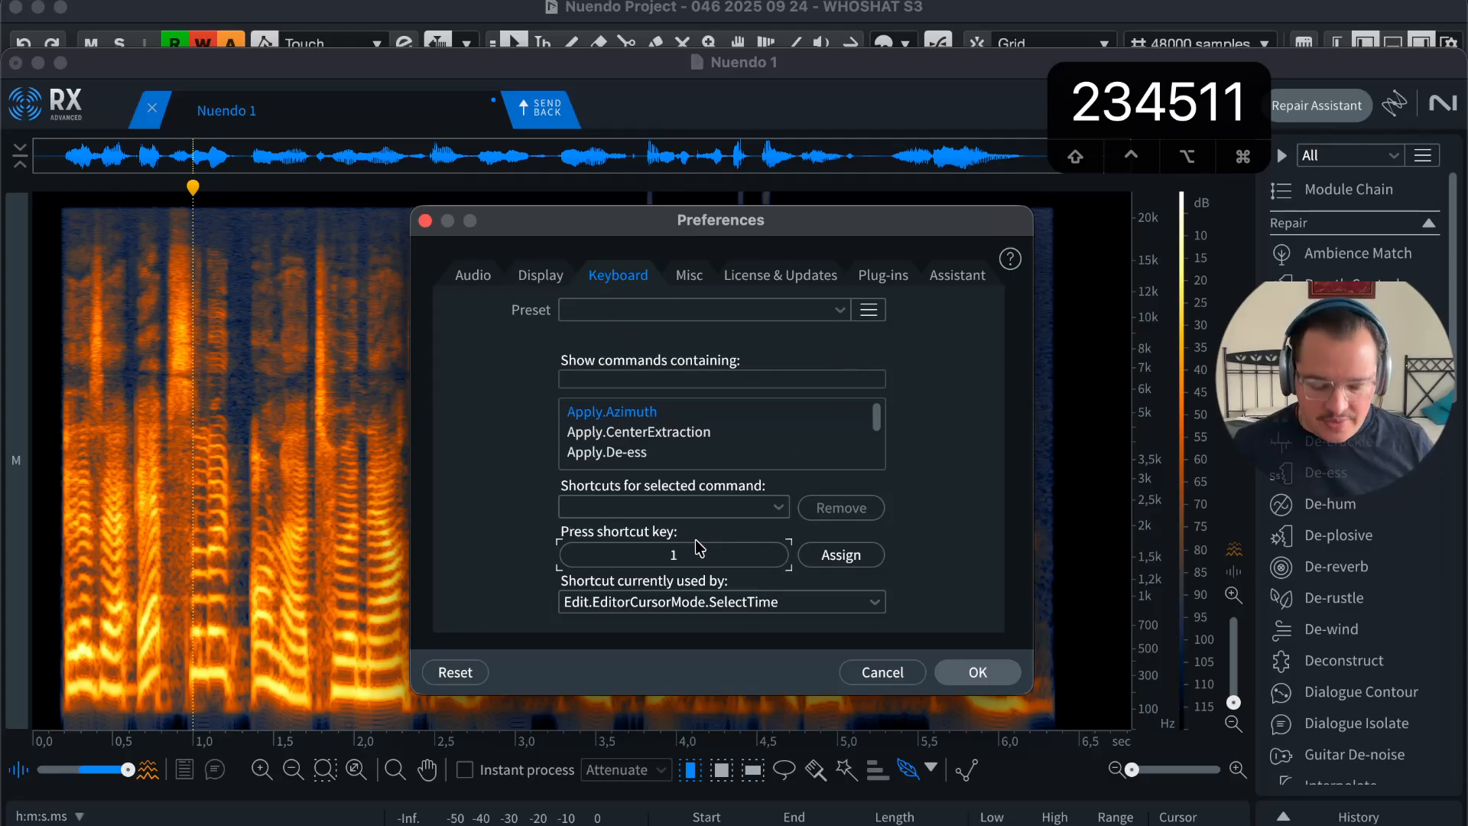
{"action": "key", "text": "m"}
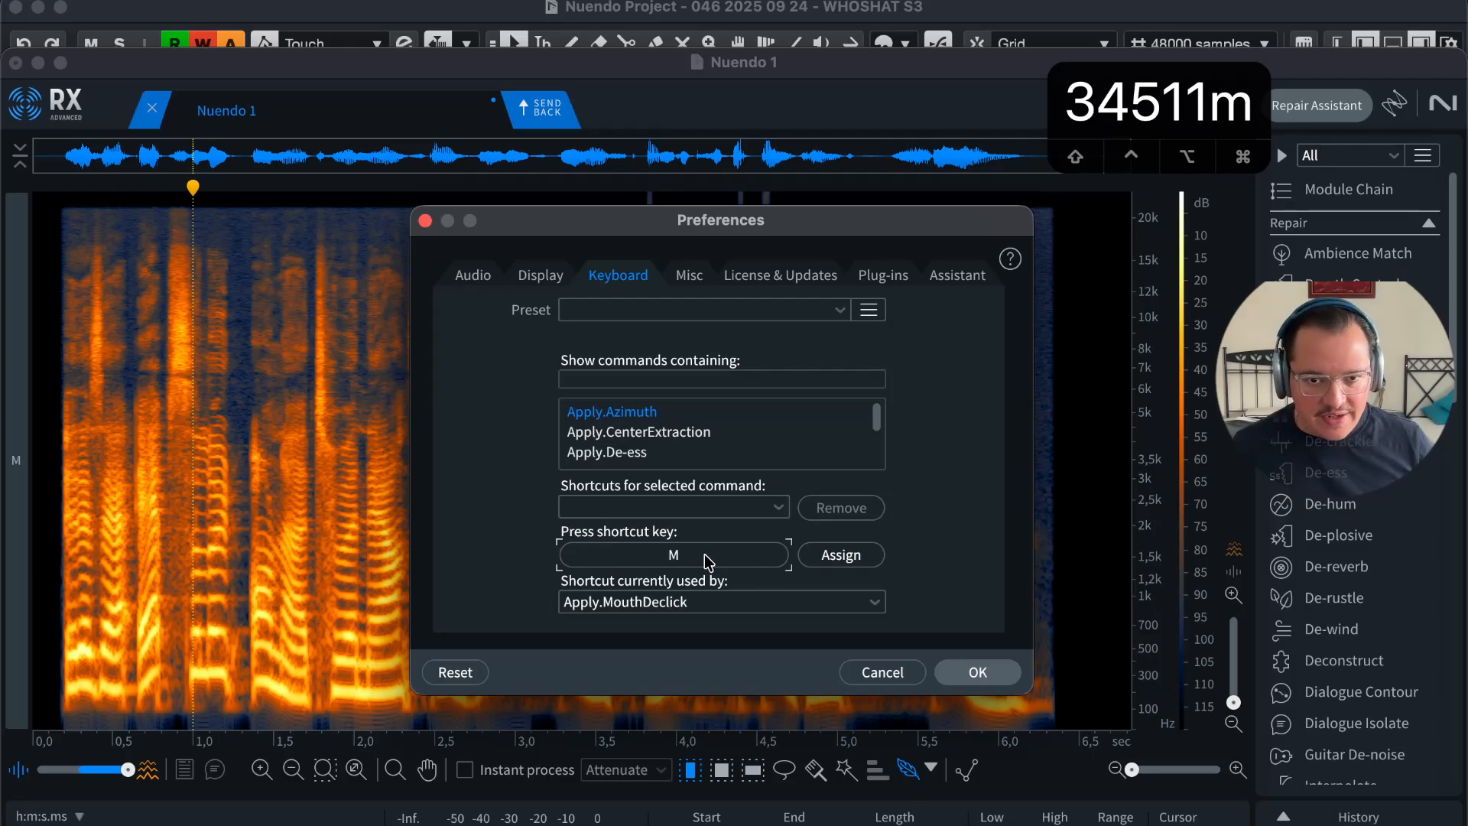
{"action": "key", "text": "d"}
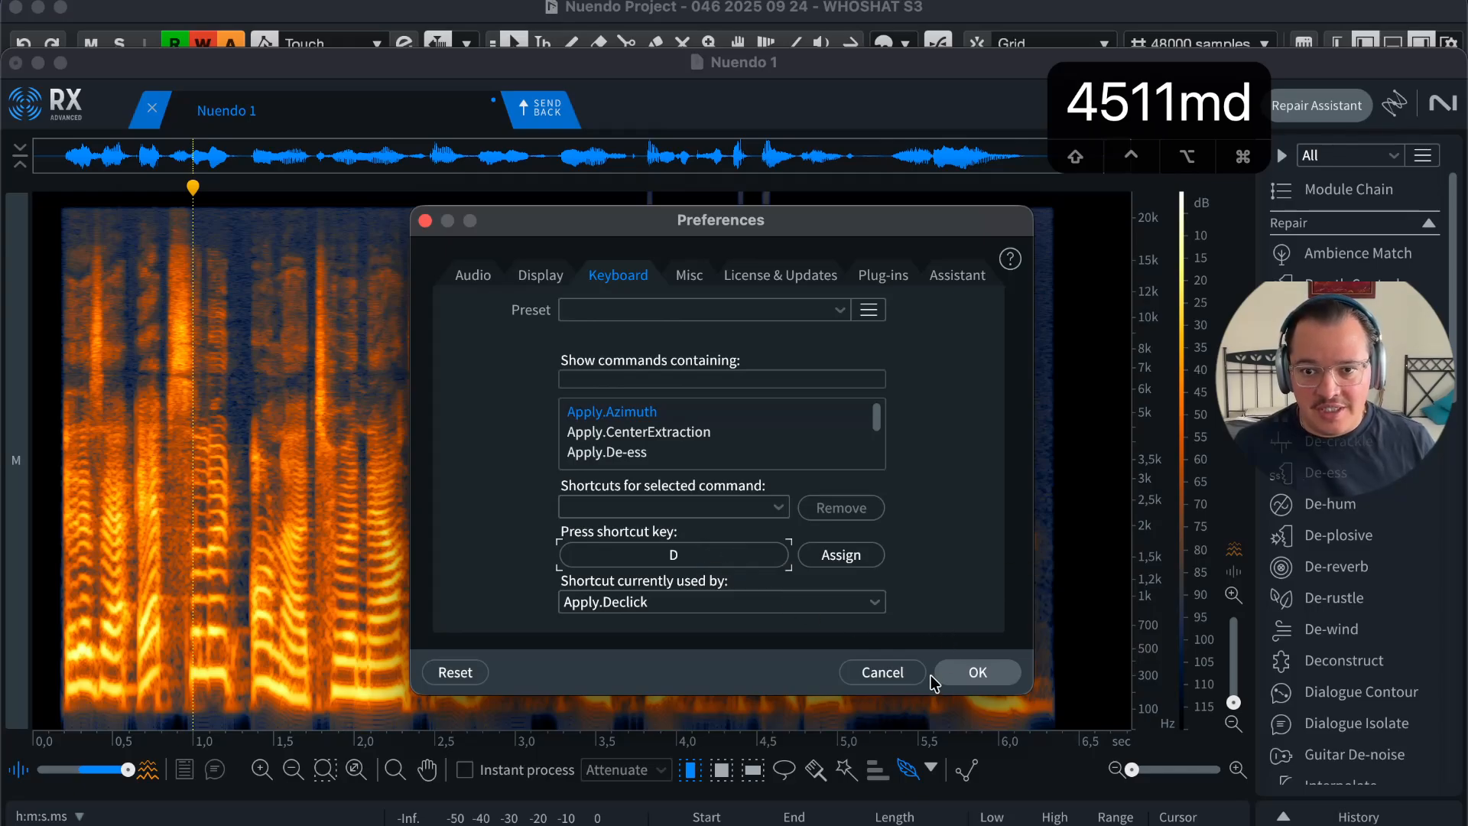
{"action": "left_click", "coordinate": [886, 675]}
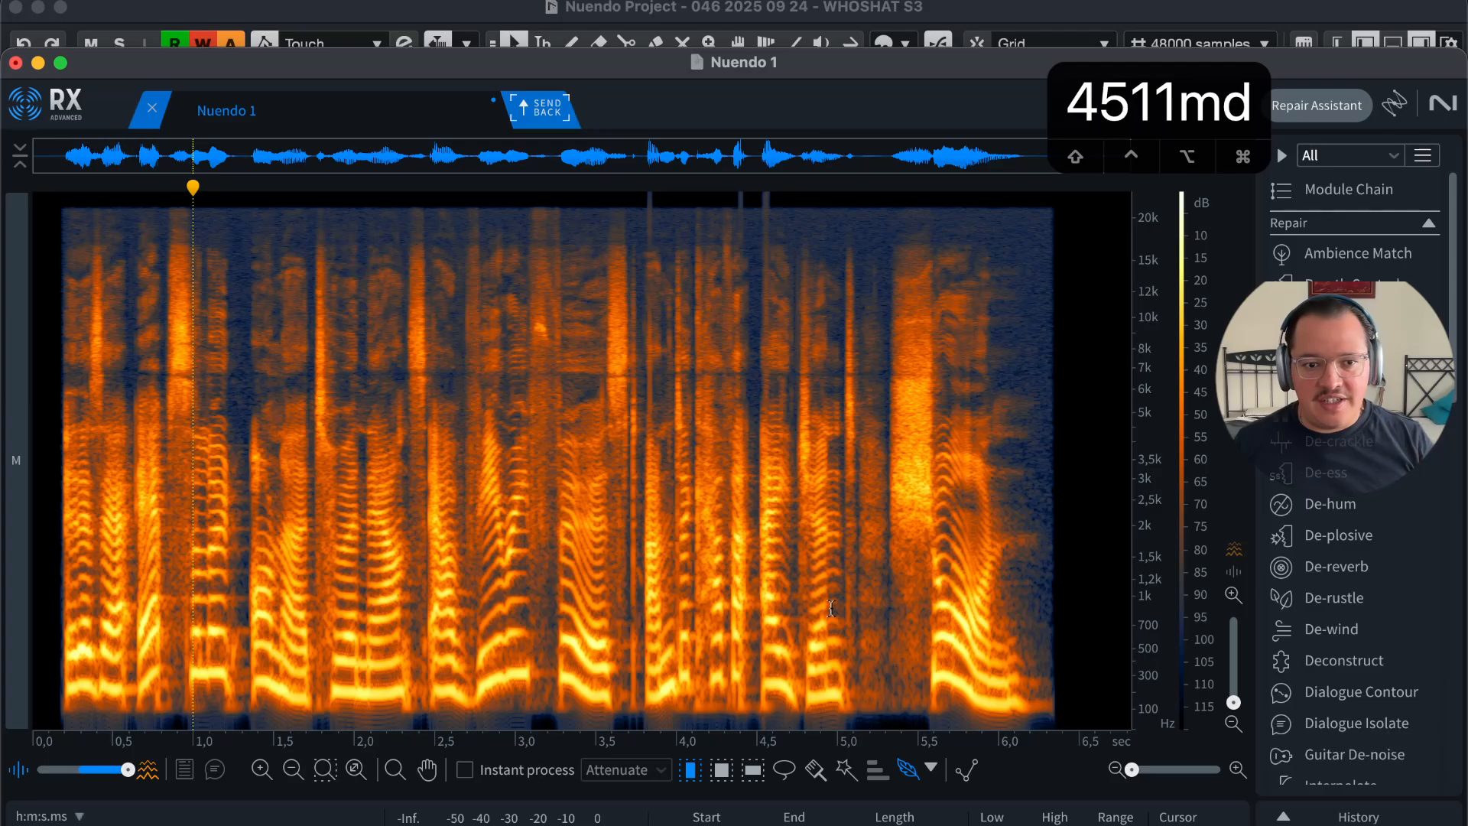
Step: Zoom in on the narration around 4.5 seconds to locate the mouth clicks
{"action": "key", "text": "r"}
{"action": "key", "text": "t"}
{"action": "key", "text": "t"}
{"action": "key", "text": "t"}
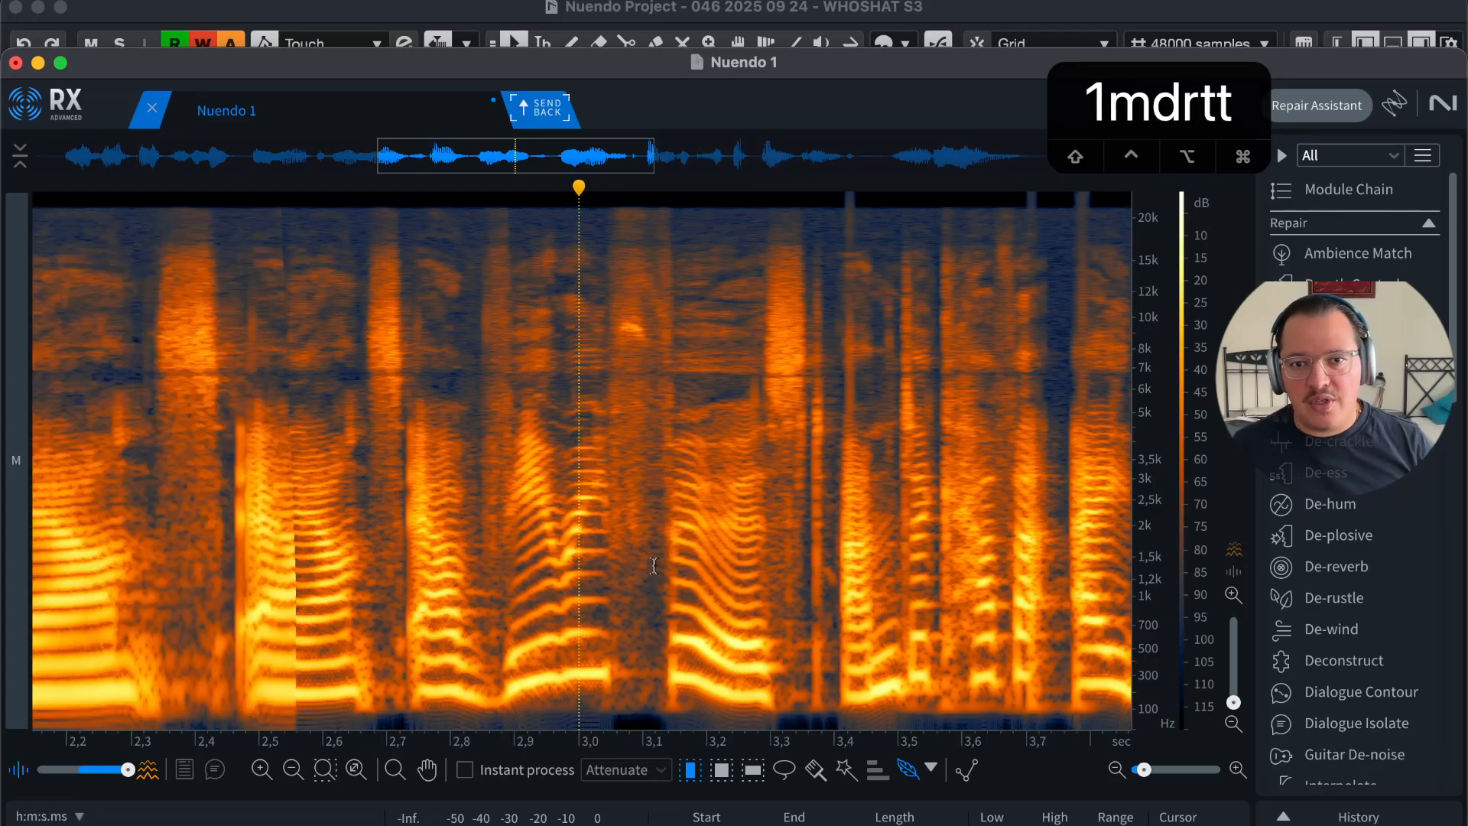
{"action": "key", "text": "r"}
{"action": "key", "text": "r"}
{"action": "key", "text": "r"}
{"action": "key", "text": "r"}
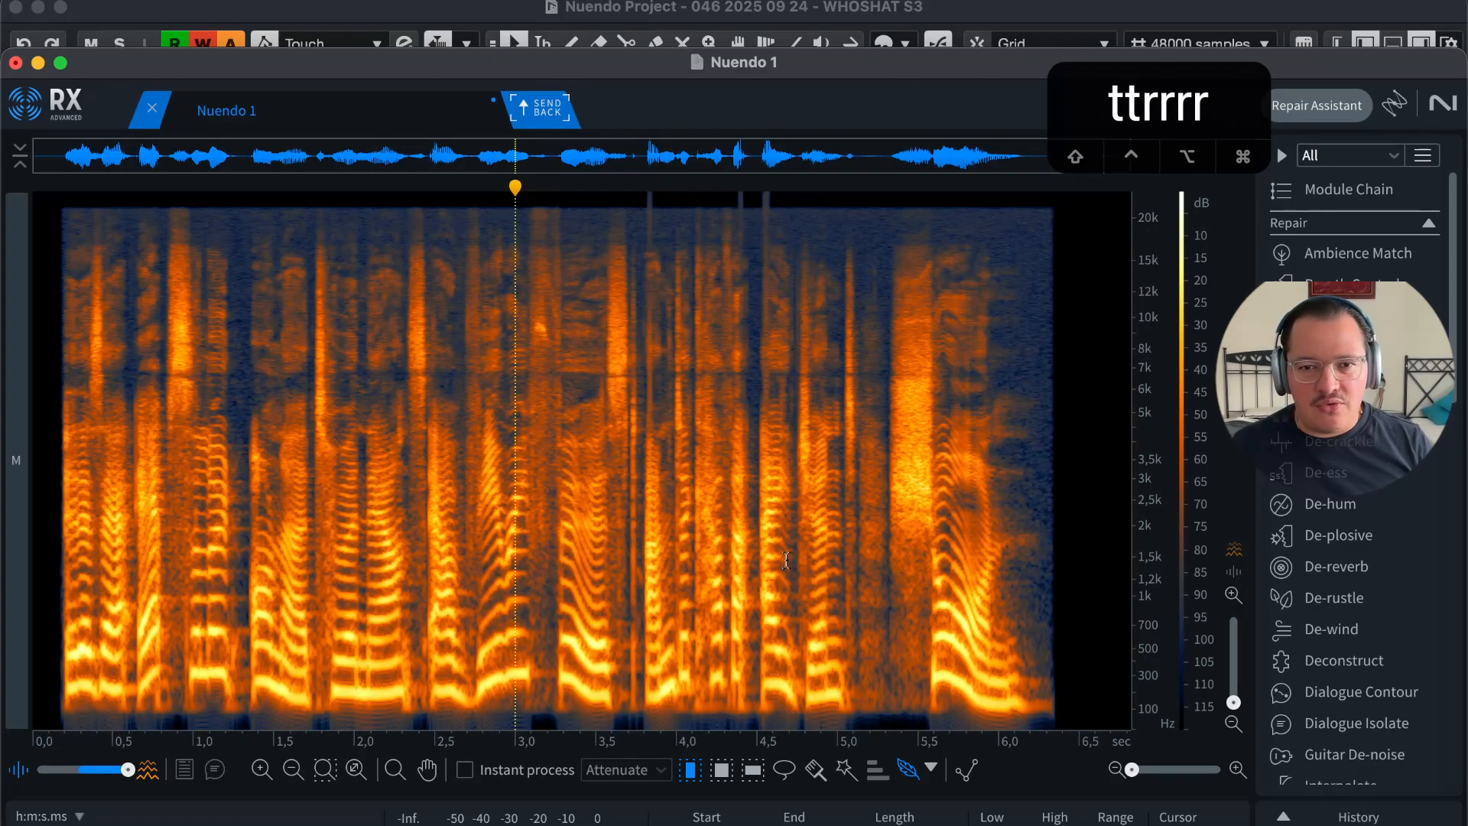
{"action": "left_click", "coordinate": [757, 559]}
{"action": "key", "text": "t"}
{"action": "key", "text": "t"}
{"action": "left_click_drag", "start_coordinate": [512, 522], "coordinate": [413, 521]}
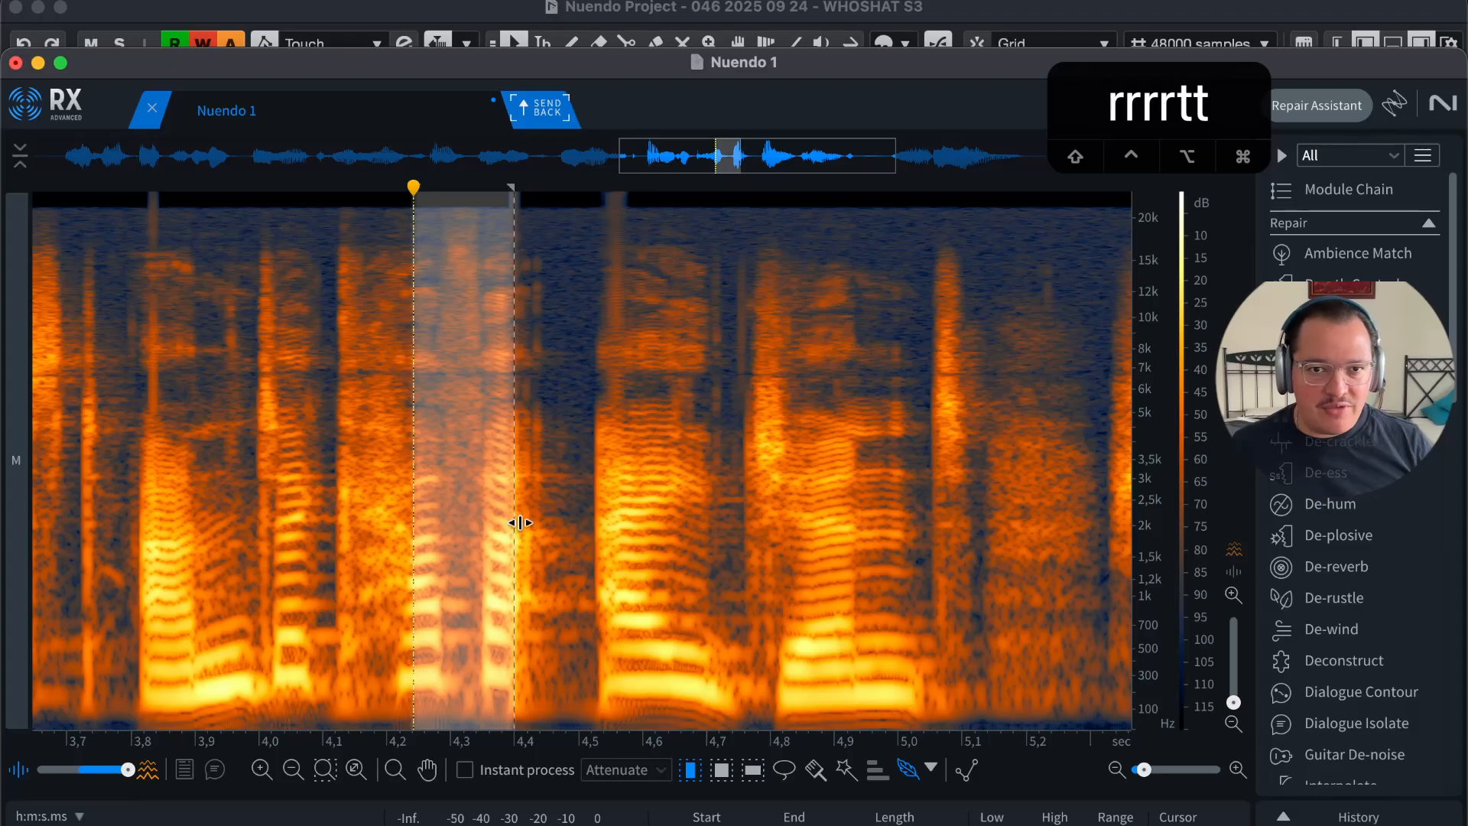
{"action": "left_click", "coordinate": [557, 508]}
Step: De-click the spans at 4.3–4.5, 4.53–4.78, 3.76–3.97, 4.6–4.8 and 5.1–5.3 seconds
{"action": "left_click_drag", "start_coordinate": [578, 520], "coordinate": [460, 527]}
{"action": "key", "text": "m"}
{"action": "left_click_drag", "start_coordinate": [771, 529], "coordinate": [607, 516]}
{"action": "key", "text": "m"}
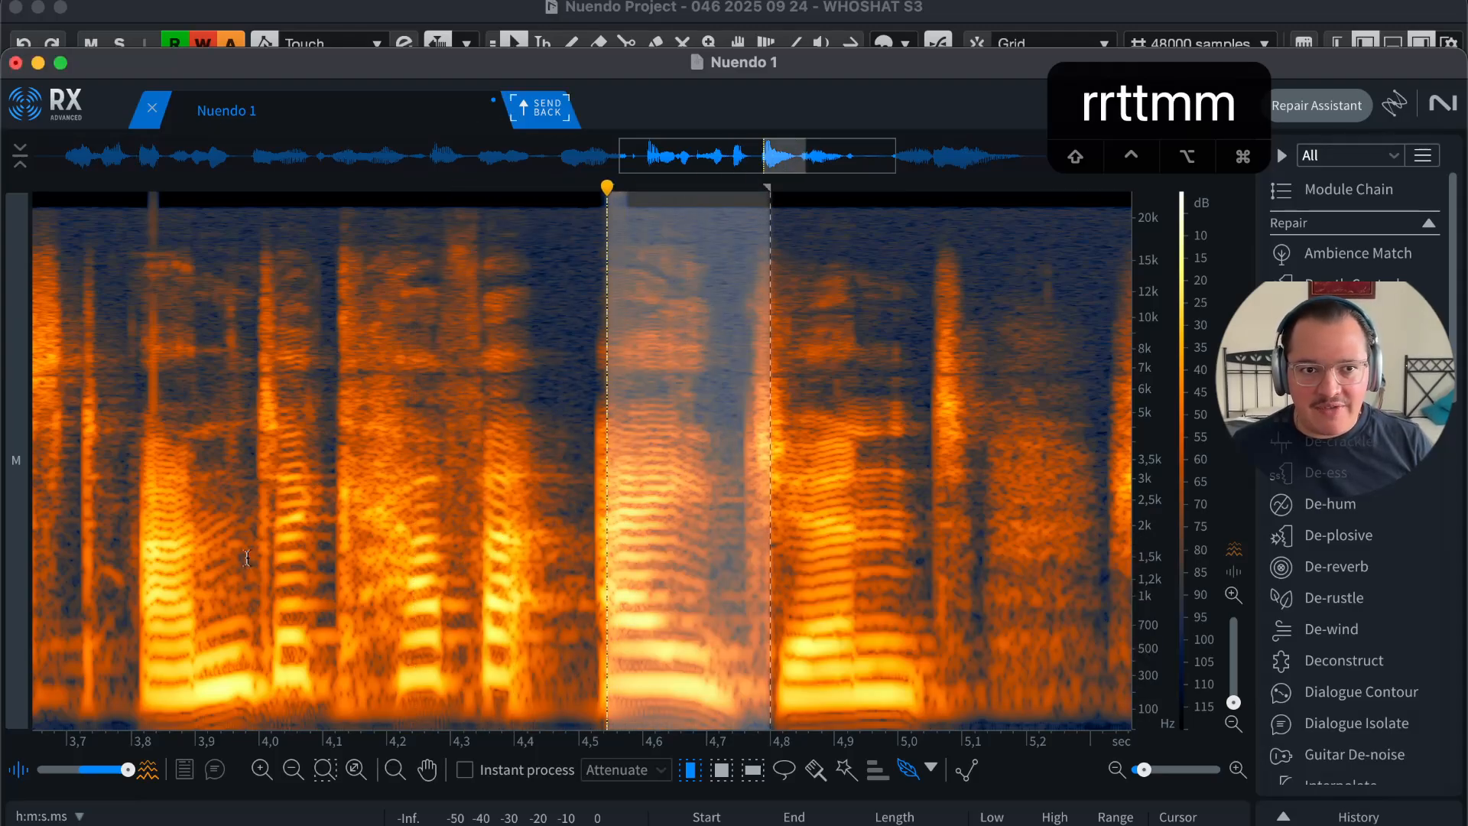
{"action": "left_click_drag", "start_coordinate": [252, 524], "coordinate": [115, 520]}
{"action": "key", "text": "m"}
{"action": "left_click", "coordinate": [323, 535]}
{"action": "left_click_drag", "start_coordinate": [884, 527], "coordinate": [747, 528]}
{"action": "key", "text": "m"}
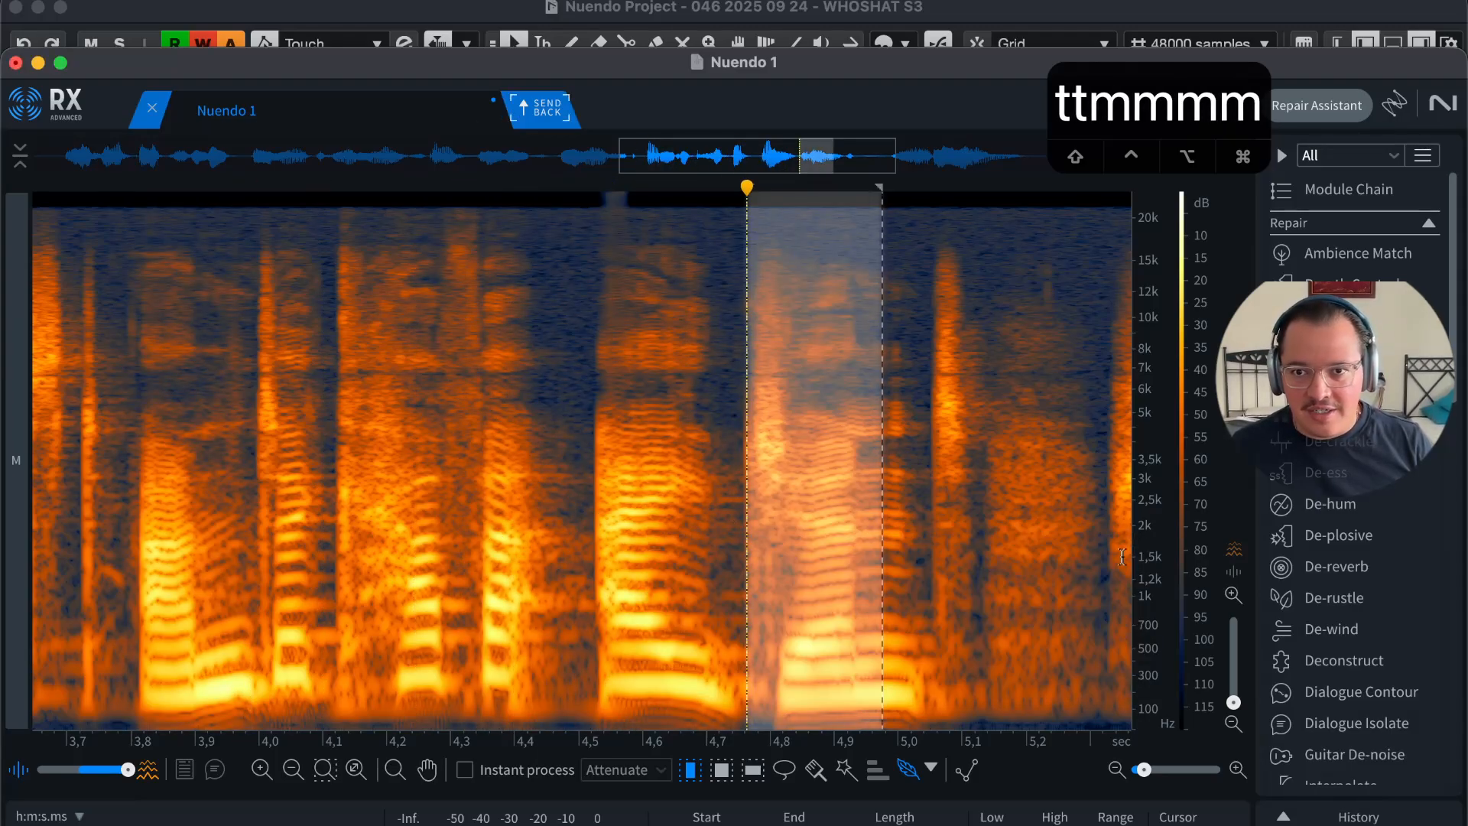
{"action": "left_click_drag", "start_coordinate": [1110, 527], "coordinate": [961, 527]}
{"action": "key", "text": "m"}
Step: Box-select the high-frequency click near 4.08 seconds and the bright blob near 3.15 seconds
{"action": "key", "text": "2"}
{"action": "left_click_drag", "start_coordinate": [490, 349], "coordinate": [421, 493]}
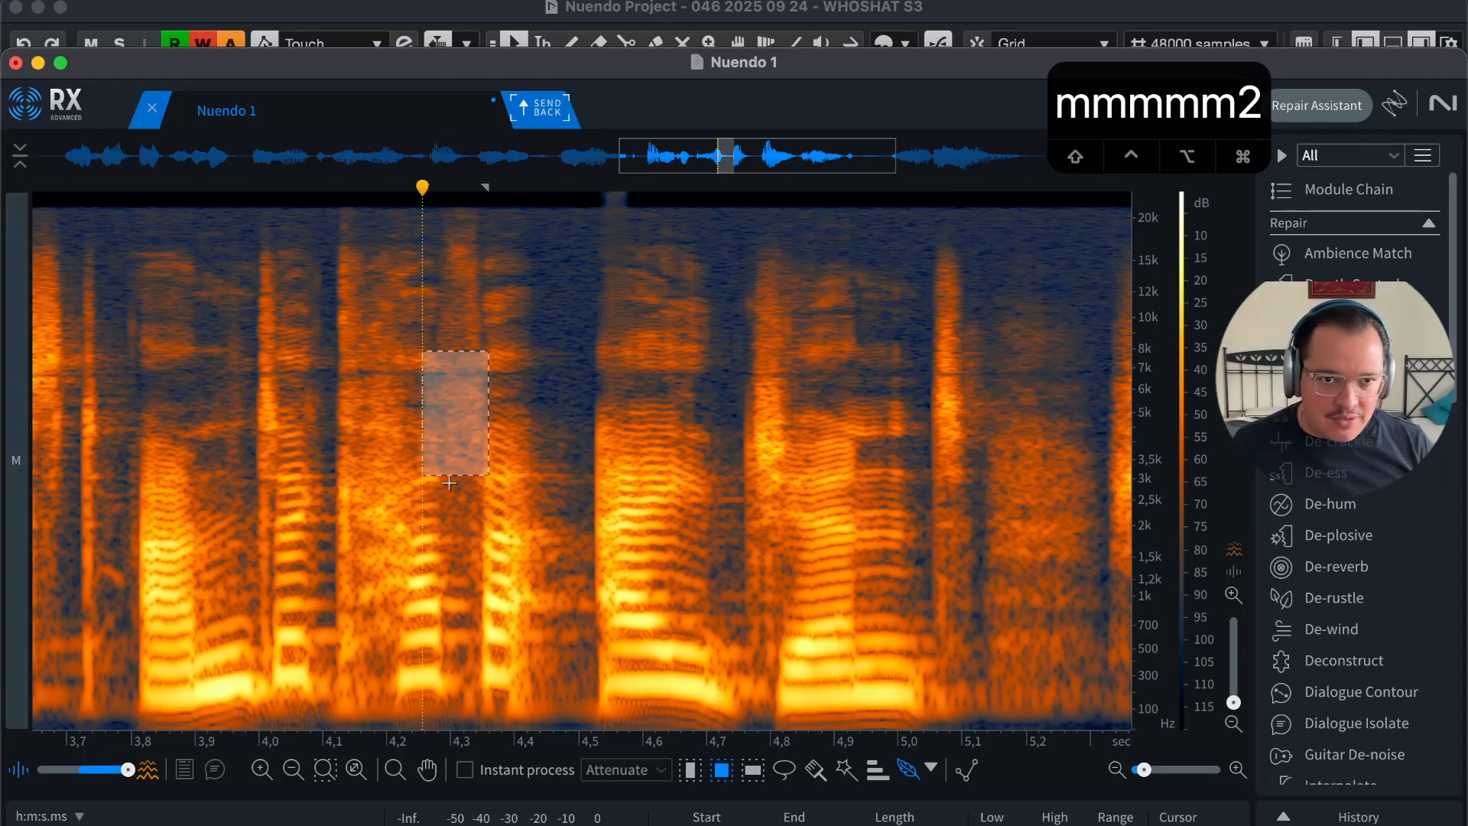
{"action": "left_click", "coordinate": [297, 535]}
{"action": "key", "text": "t"}
{"action": "key", "text": "t"}
{"action": "left_click_drag", "start_coordinate": [718, 439], "coordinate": [655, 232]}
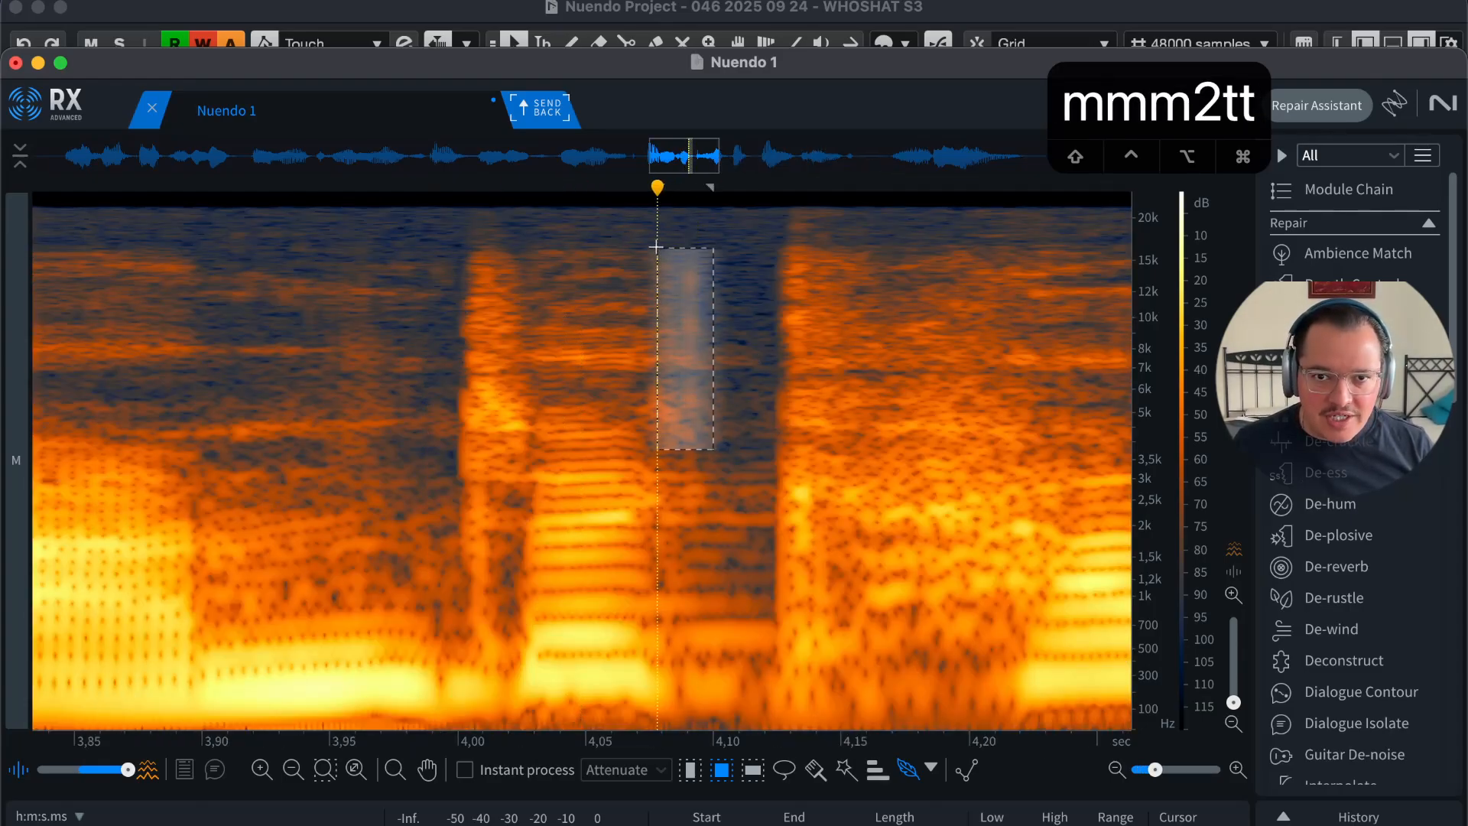
{"action": "key", "text": "r"}
{"action": "key", "text": "r"}
{"action": "key", "text": "r"}
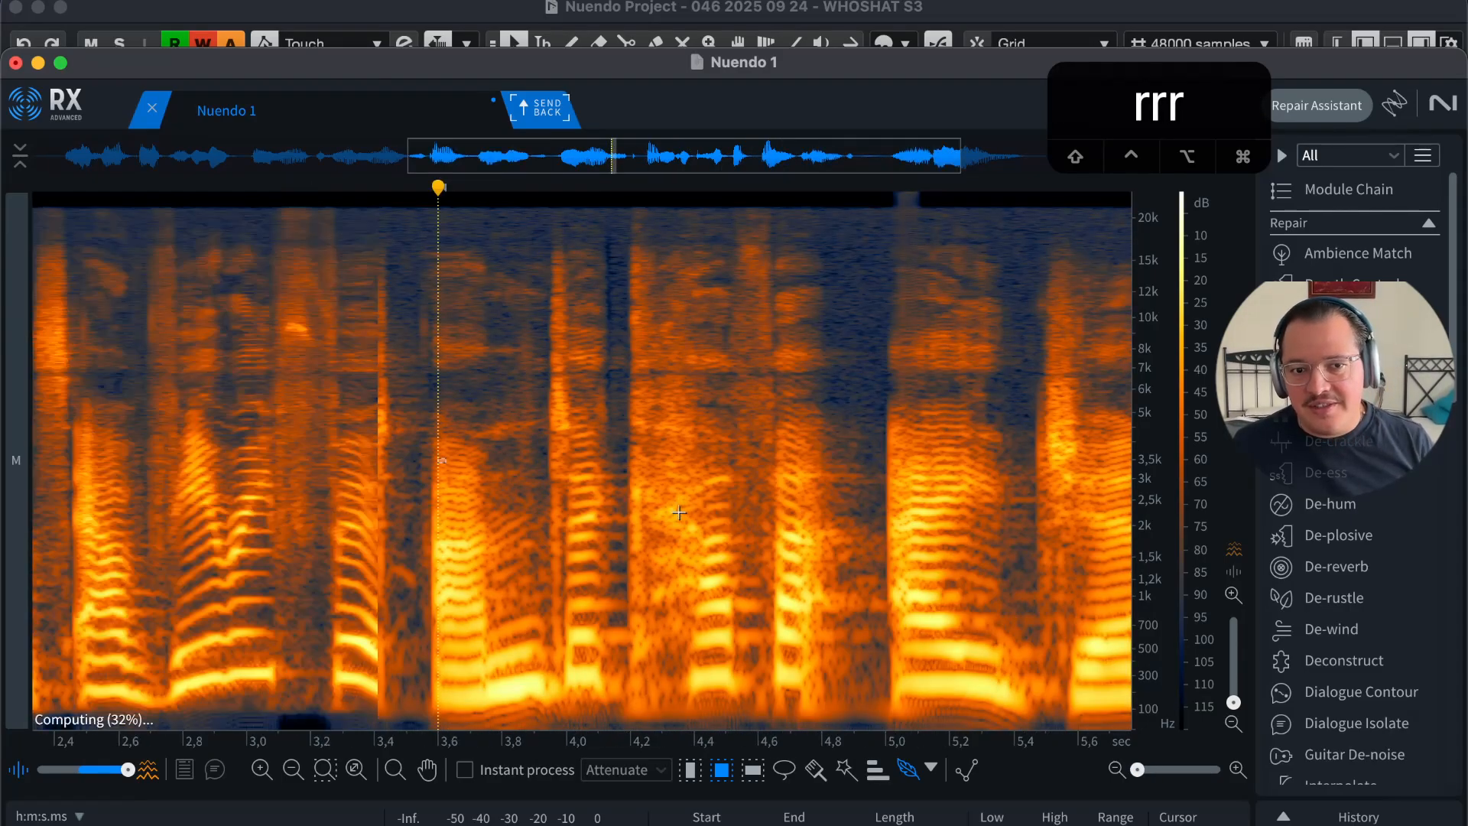
{"action": "left_click", "coordinate": [323, 529]}
{"action": "key", "text": "t"}
{"action": "key", "text": "t"}
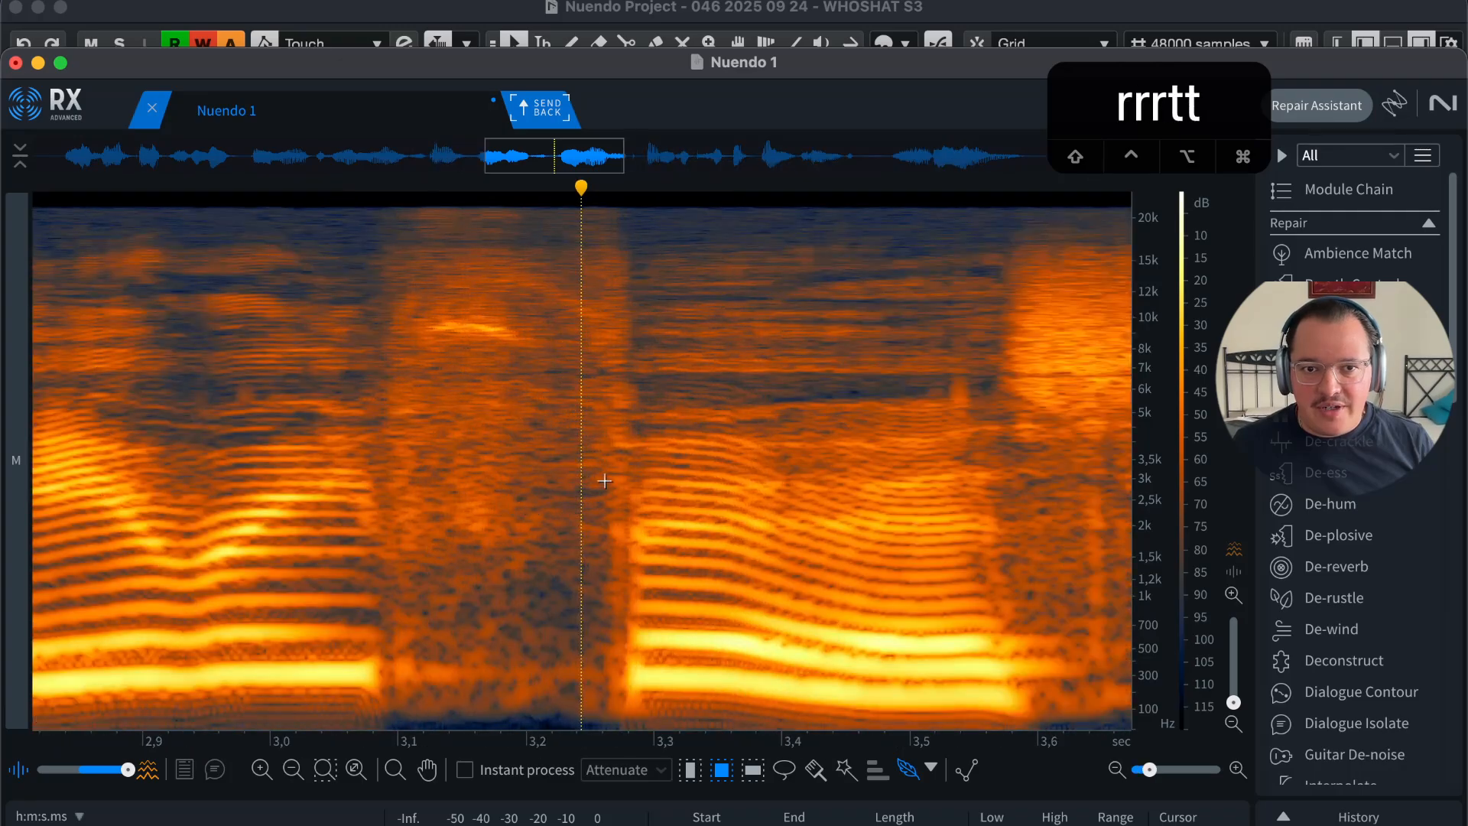
{"action": "left_click_drag", "start_coordinate": [528, 326], "coordinate": [422, 348]}
{"action": "key", "text": "r"}
{"action": "key", "text": "r"}
{"action": "key", "text": "r"}
{"action": "key", "text": "r"}
{"action": "key", "text": "r"}
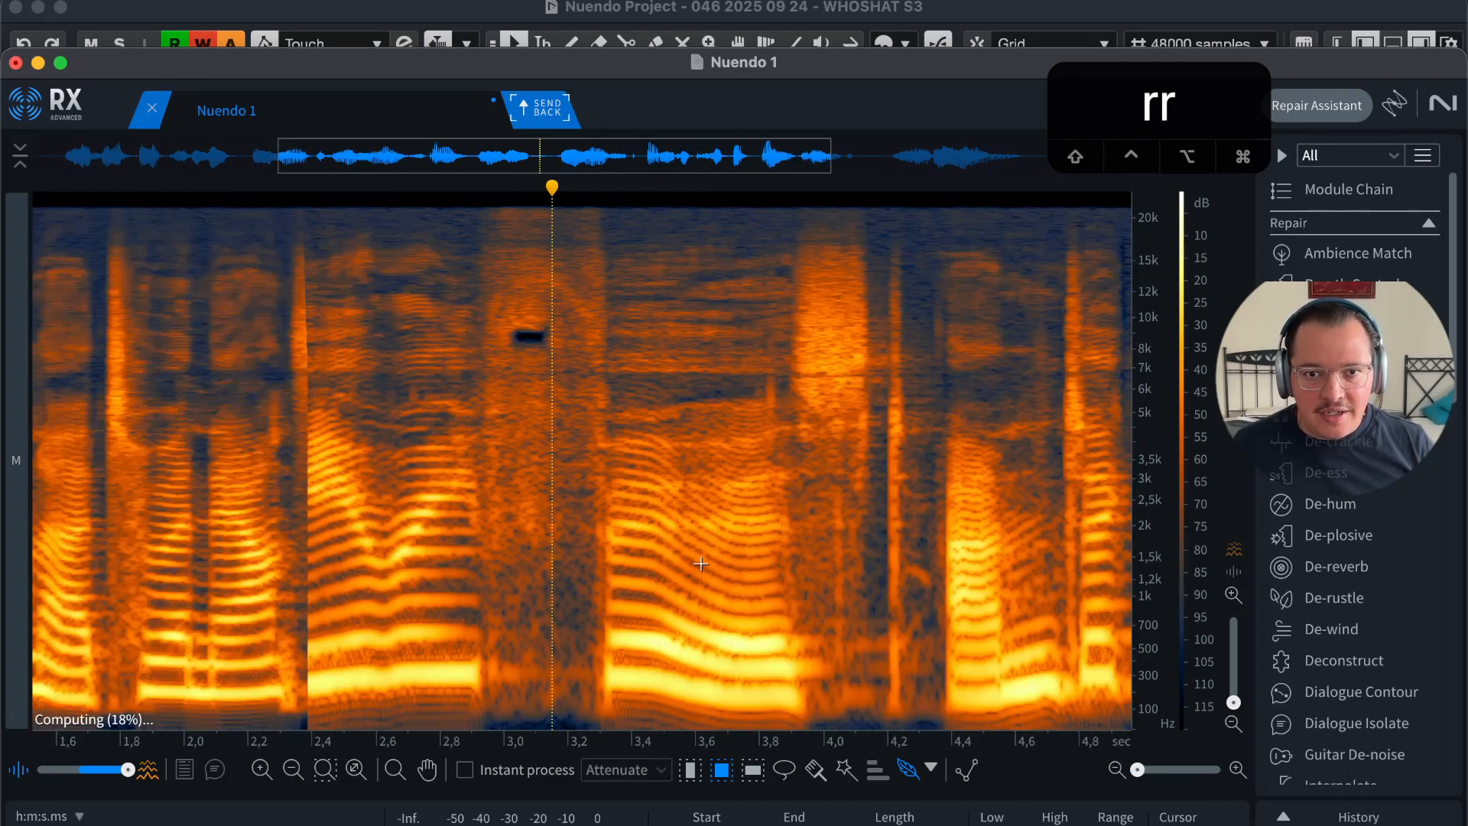
Step: Return to time selection and clear the selection, with the playhead at 1.65 seconds
{"action": "key", "text": "1"}
{"action": "left_click", "coordinate": [639, 557]}
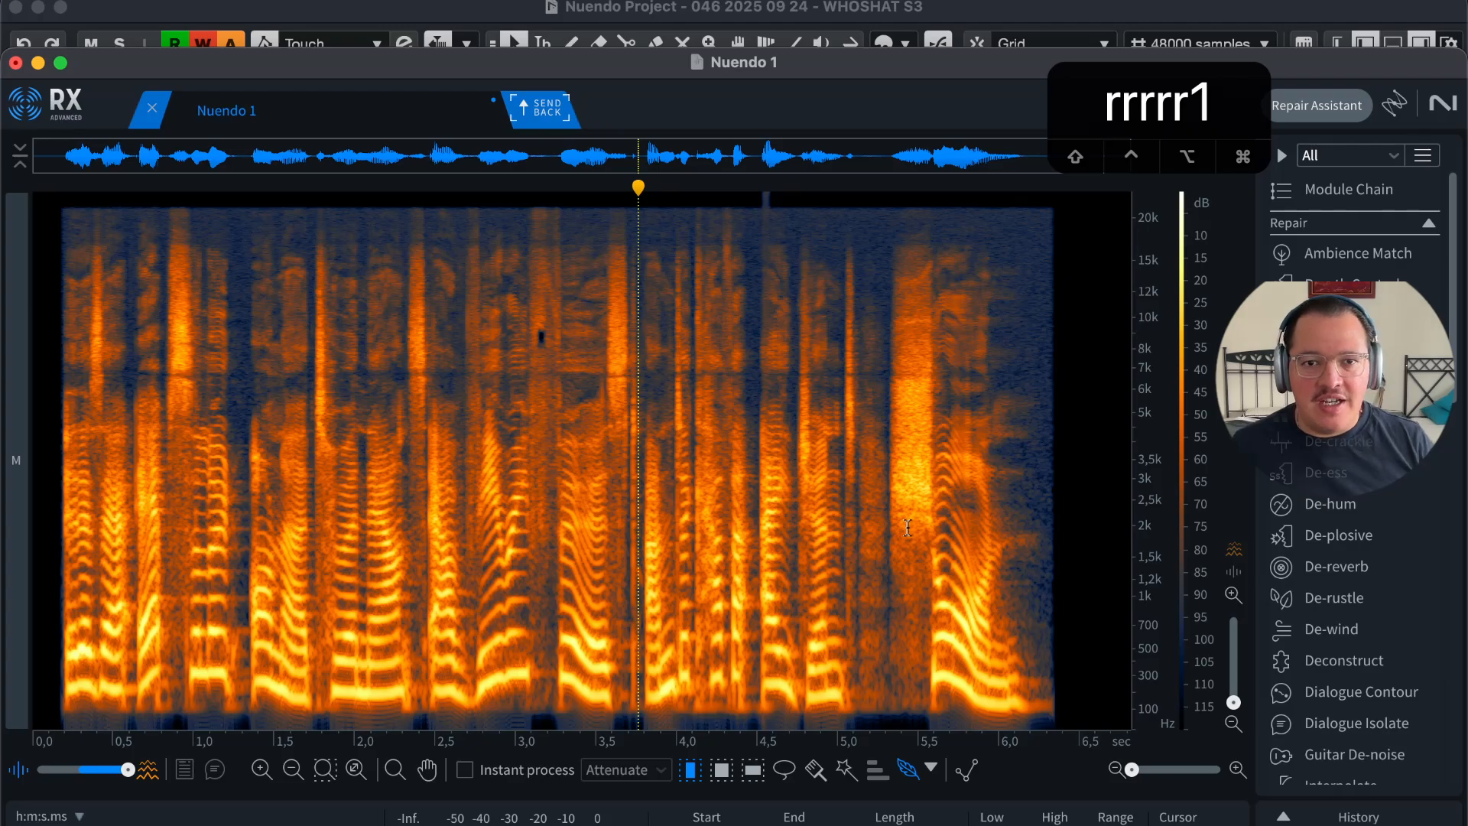
{"action": "left_click_drag", "start_coordinate": [237, 511], "coordinate": [108, 539]}
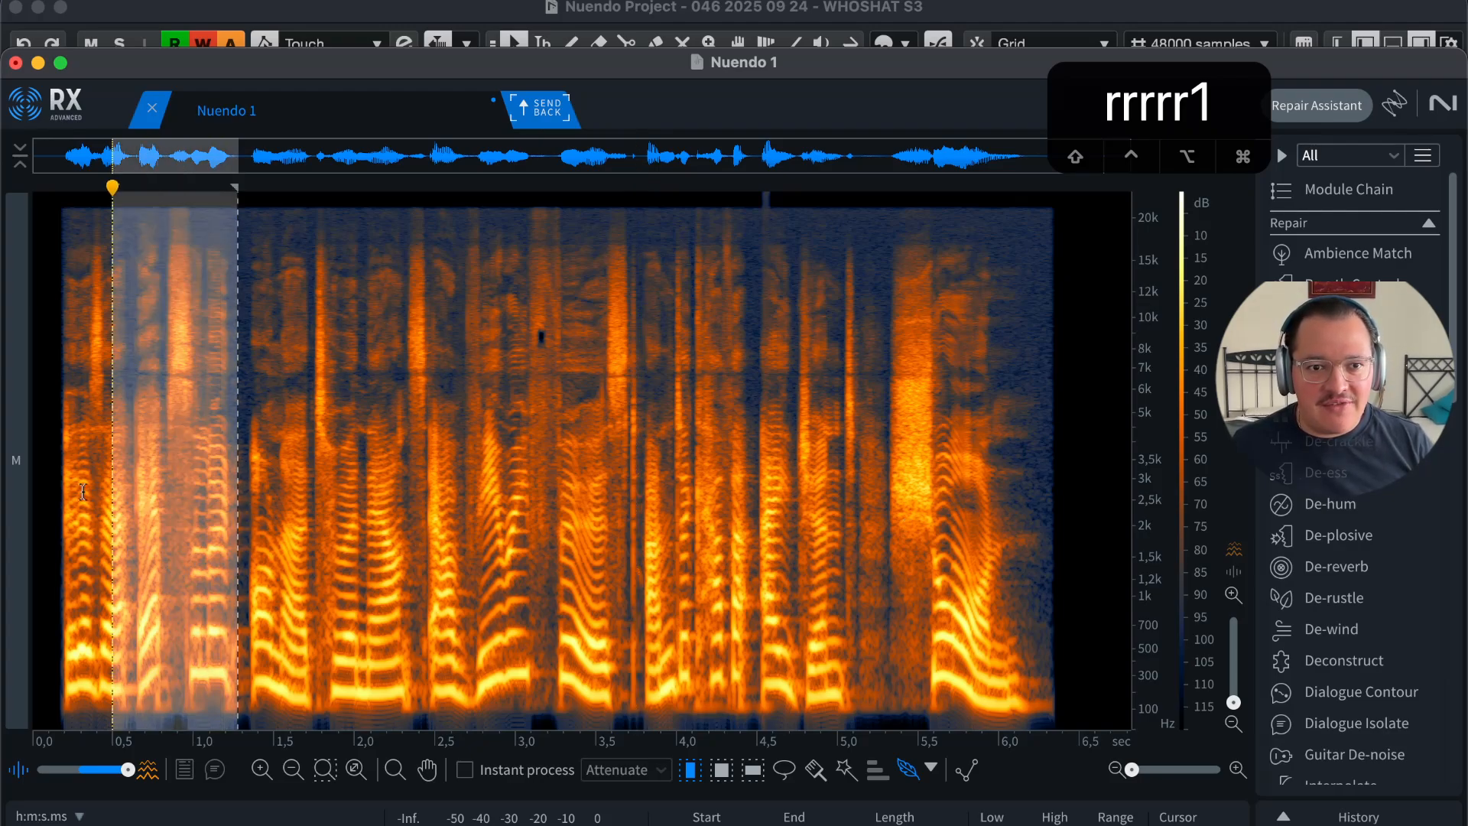
{"action": "left_click", "coordinate": [298, 558]}
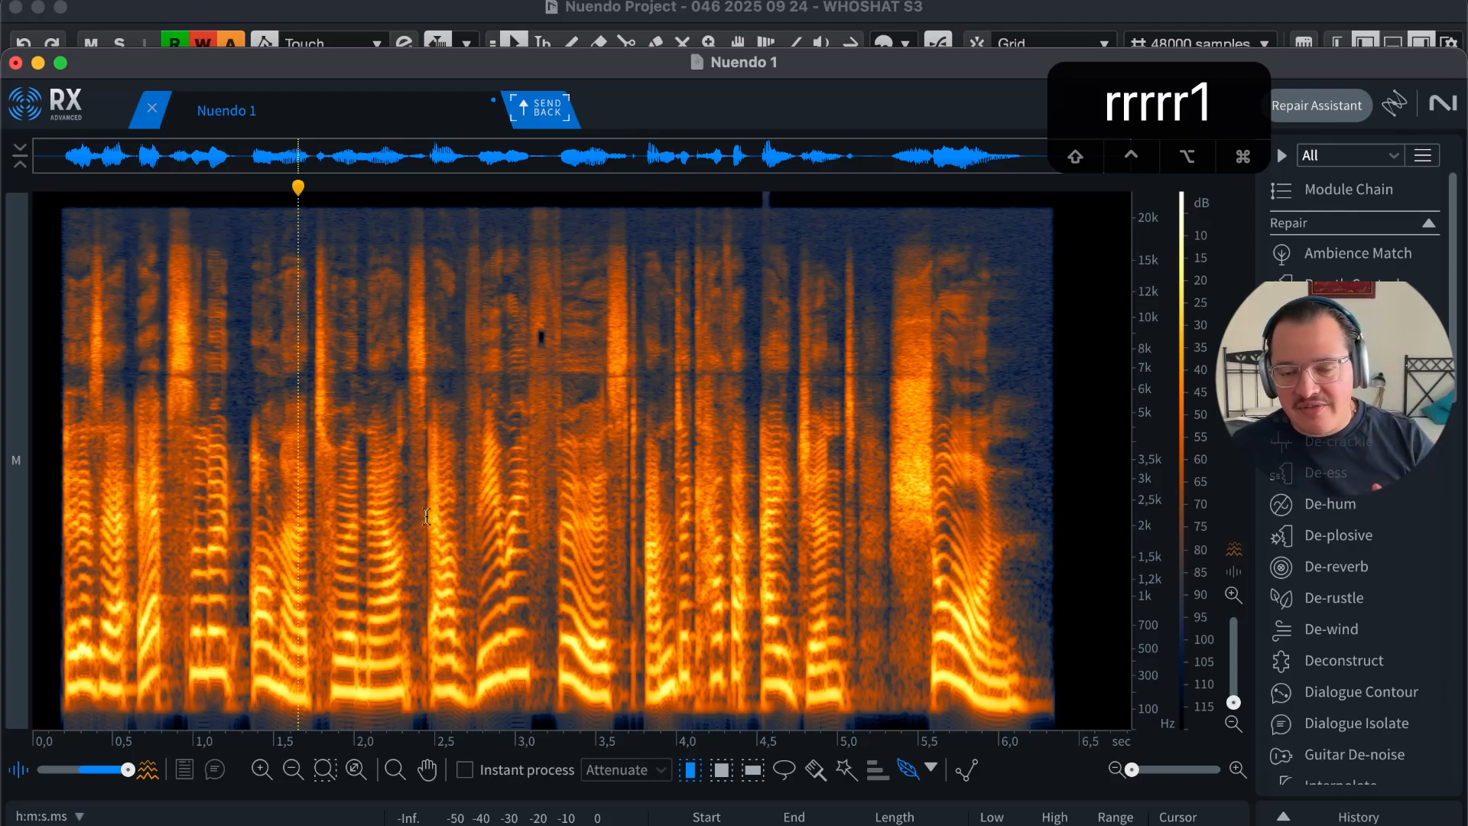